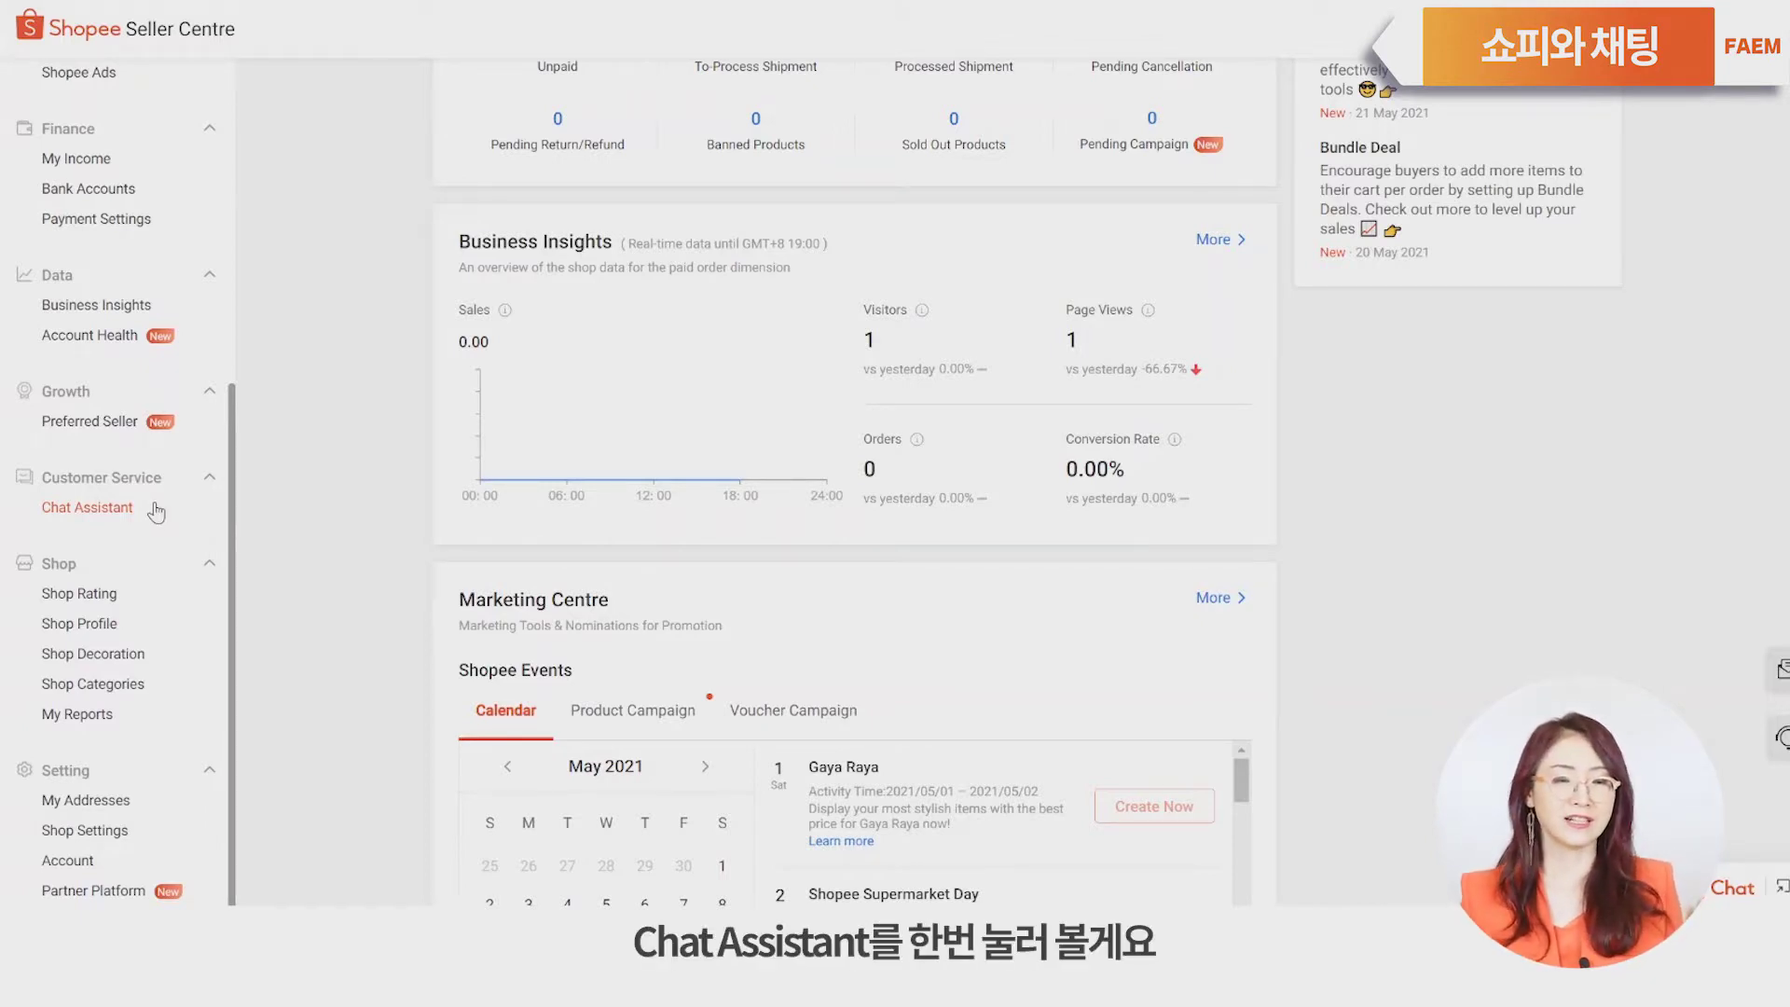
Step: Open the Chat Assistant settings and enable Default Auto-Reply
click(86, 514)
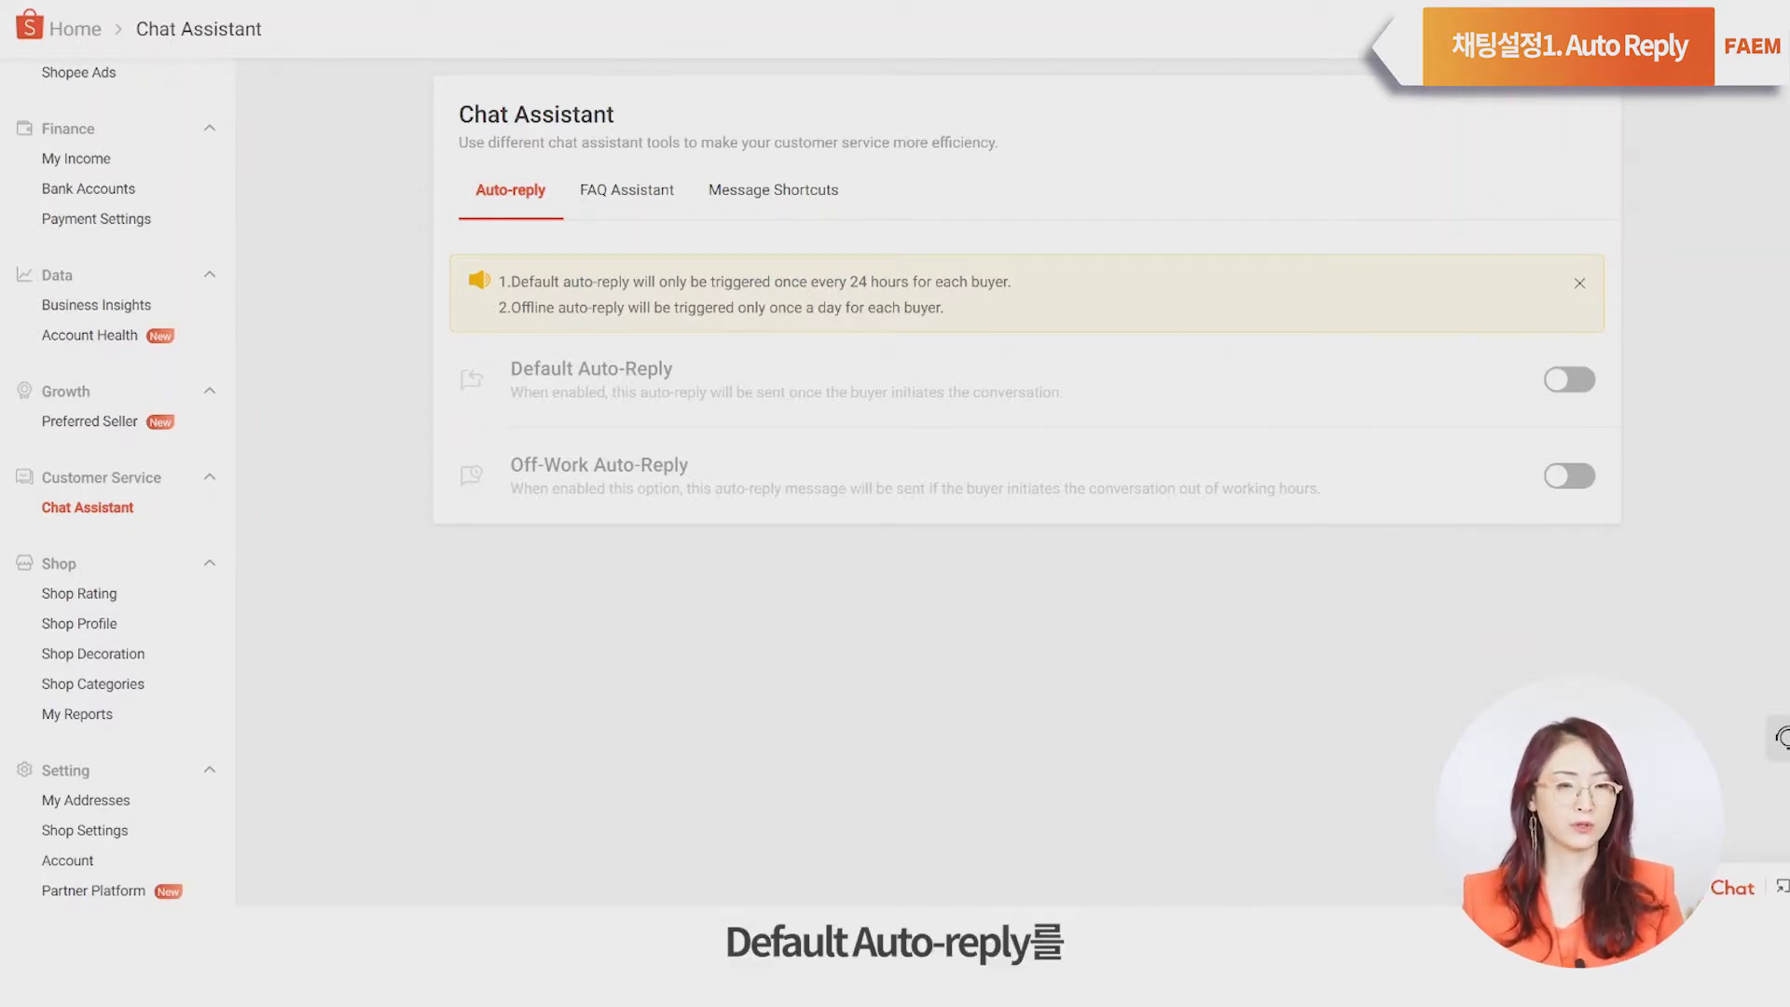
click(1572, 380)
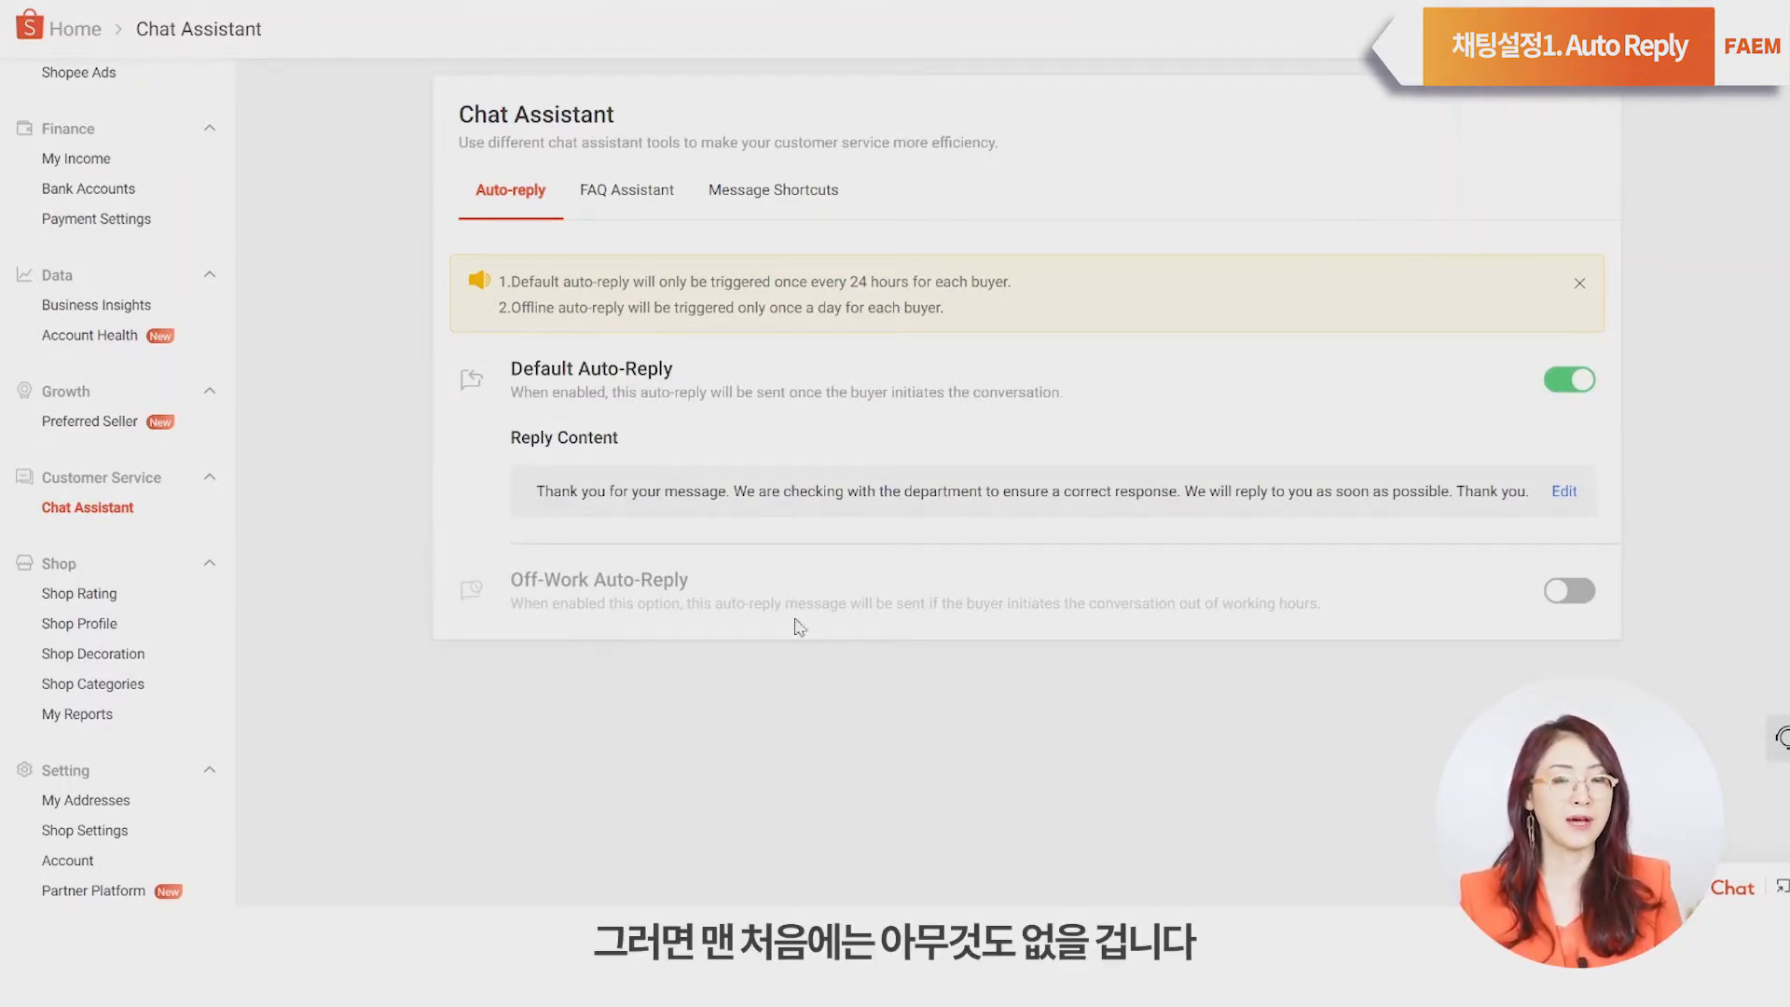
click(1565, 494)
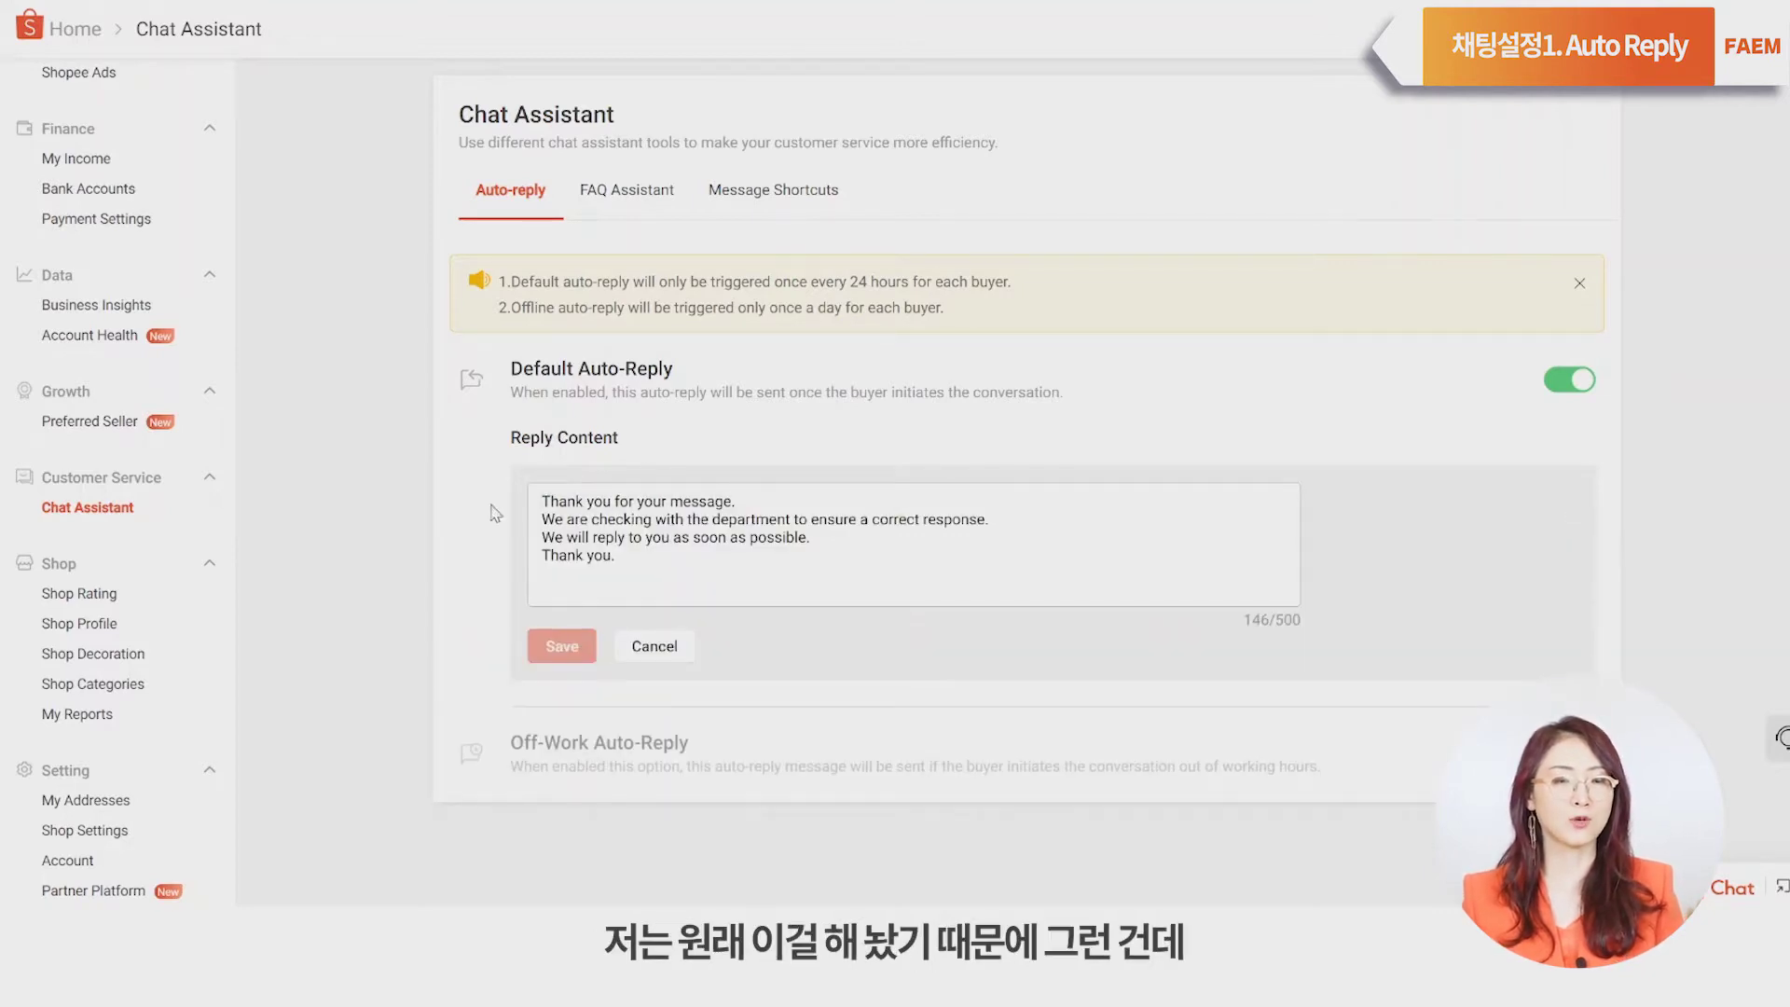
key(ctrl+a)
key(BackSpace)
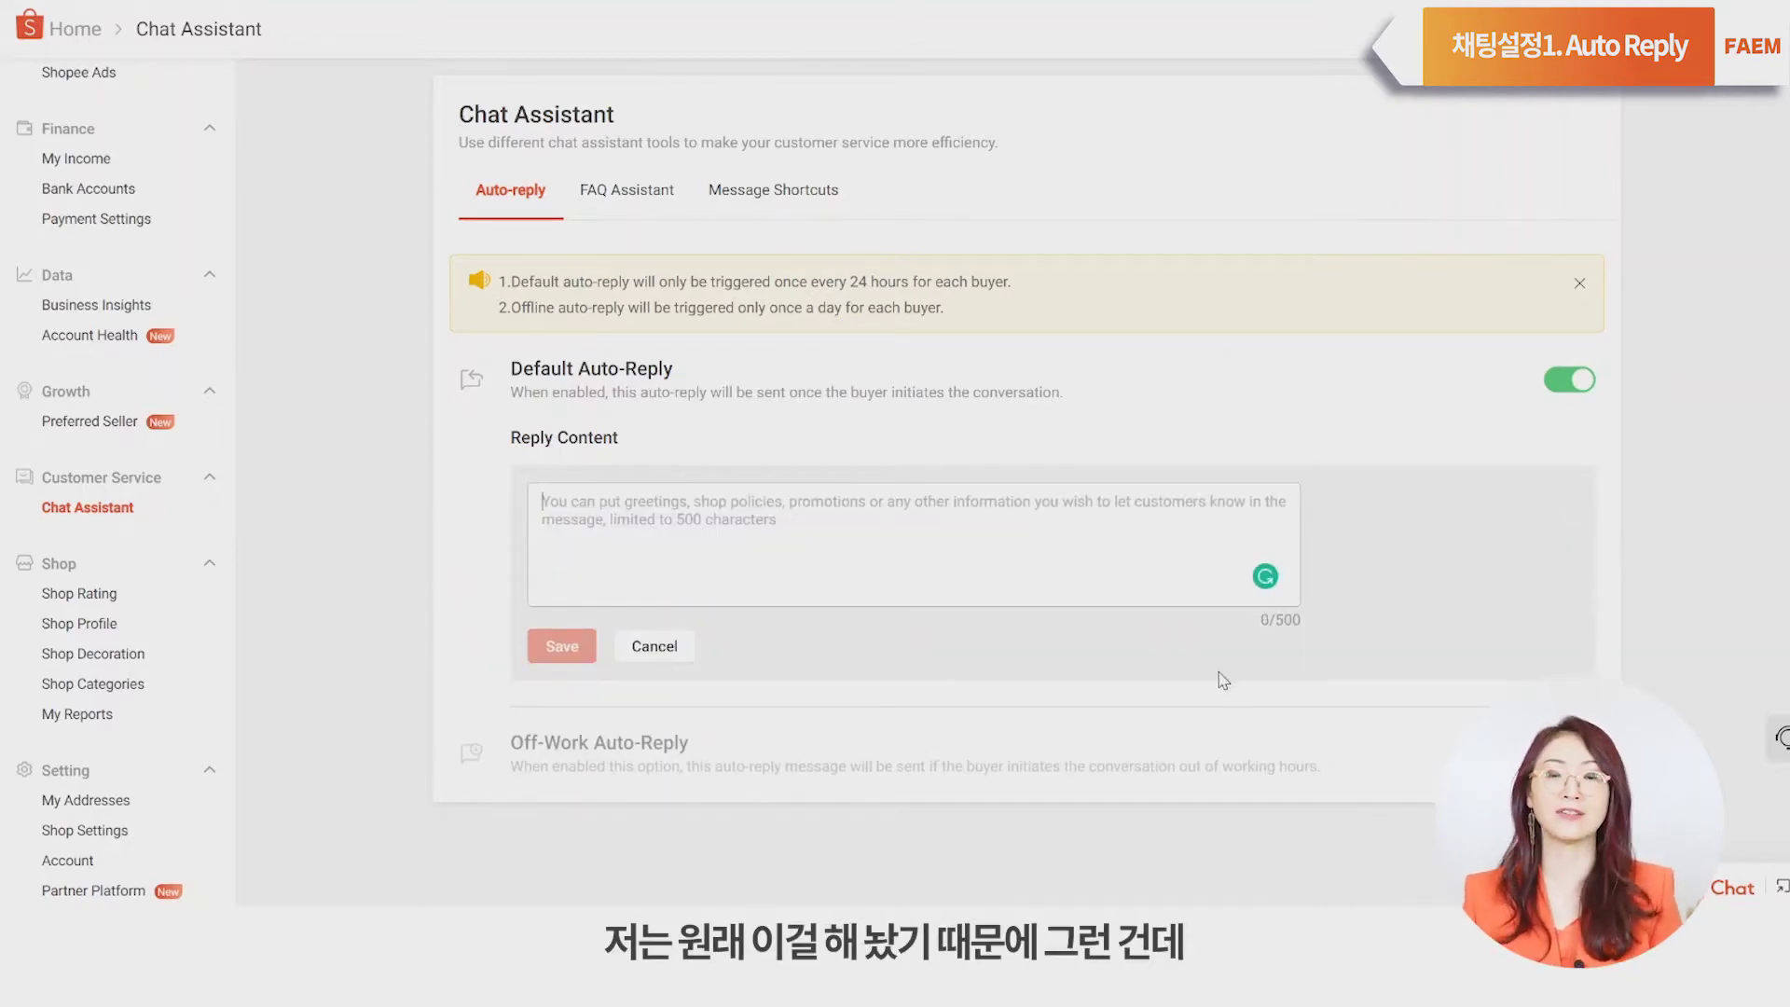
click(641, 648)
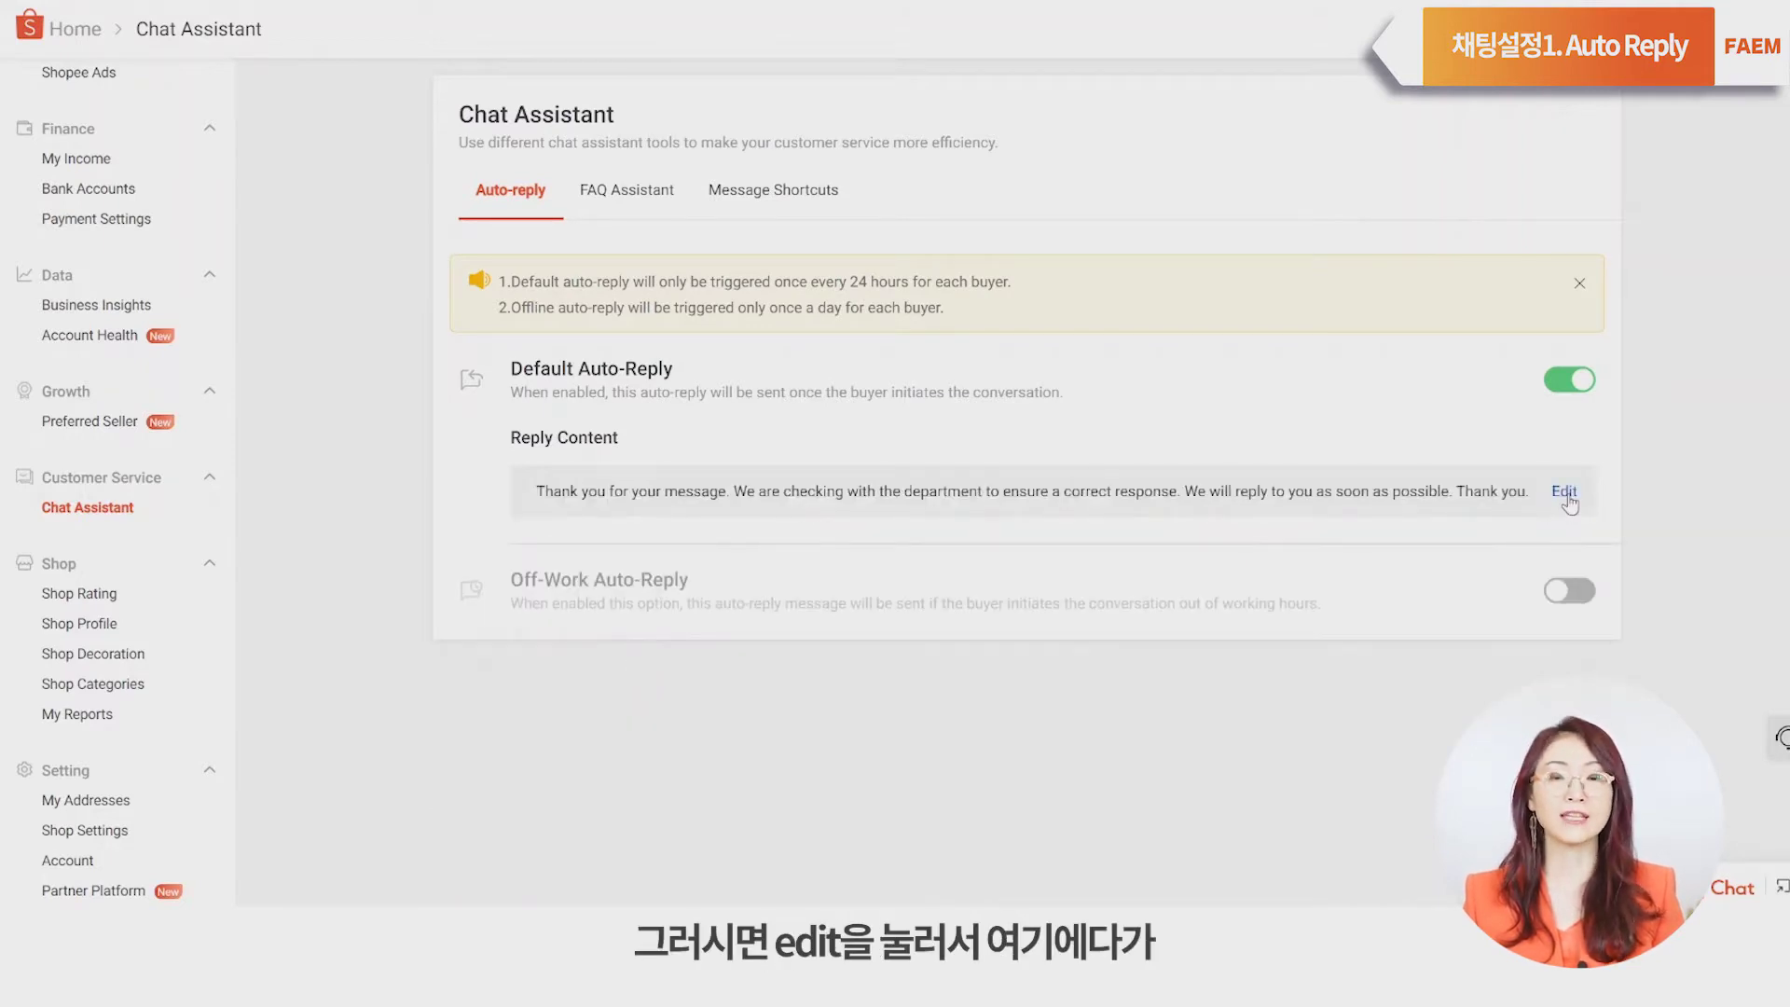
Step: Change the last line of the default auto-reply content to "Thank you!!" and save the message
click(1567, 494)
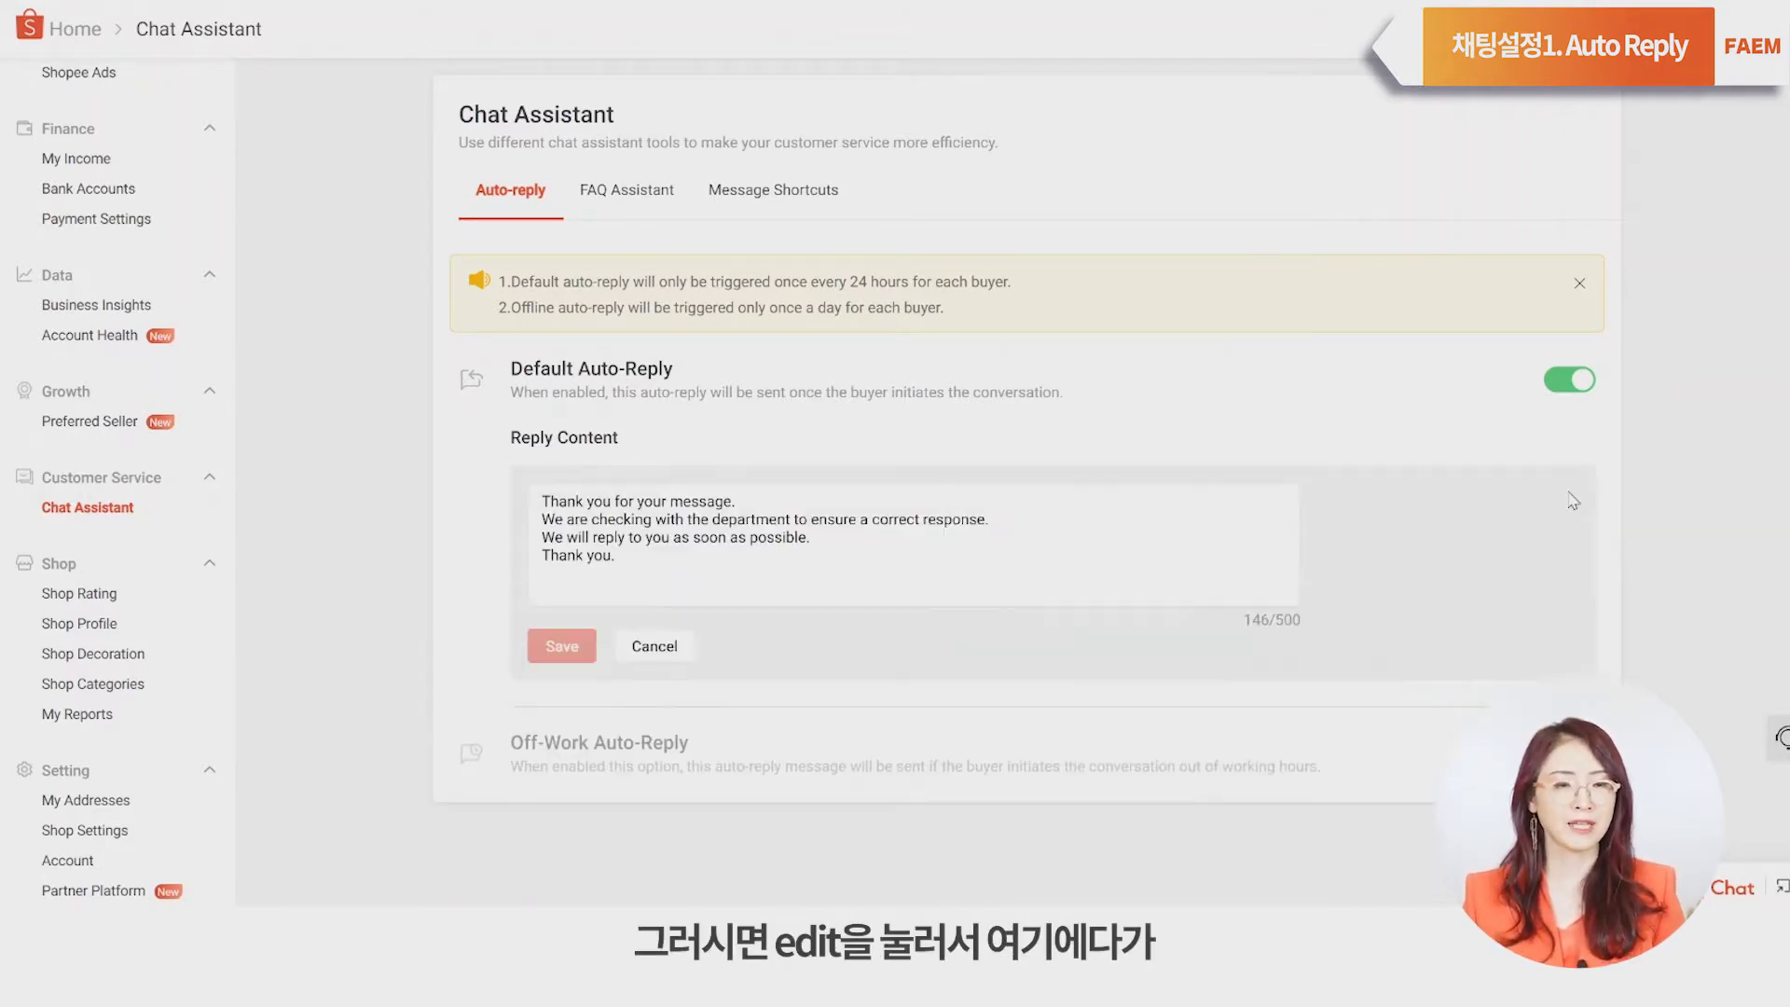
drag(617, 558, 457, 483)
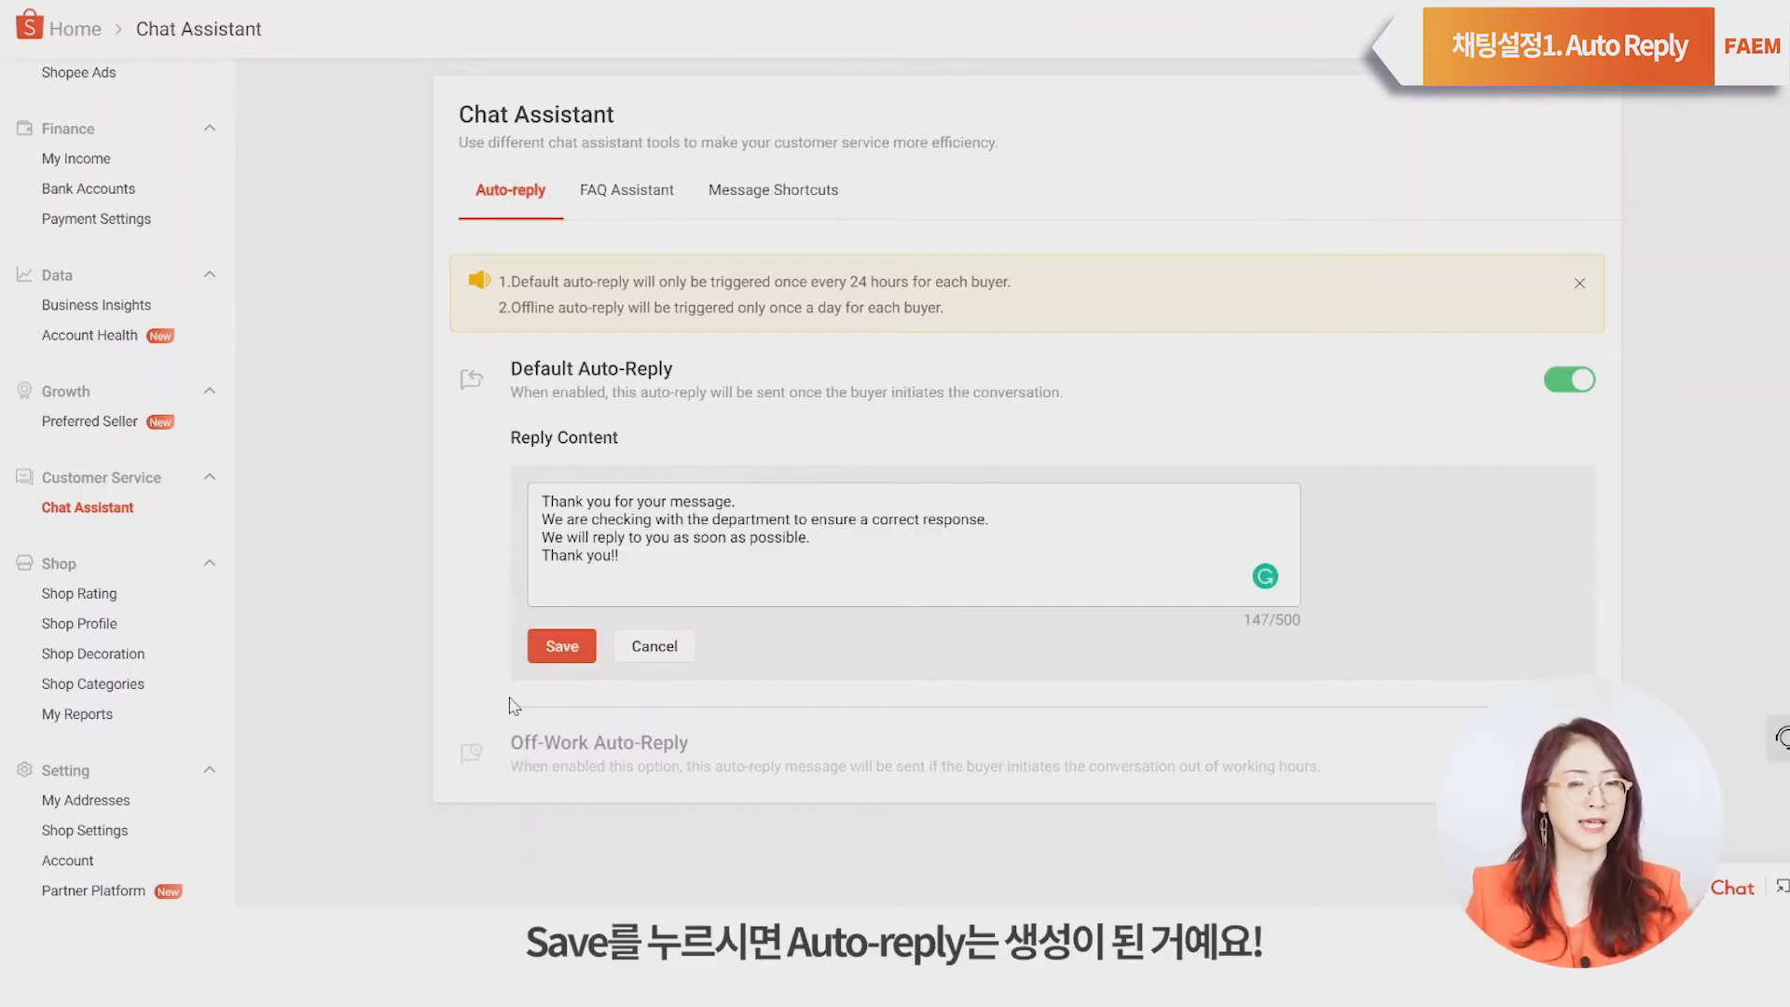
click(552, 654)
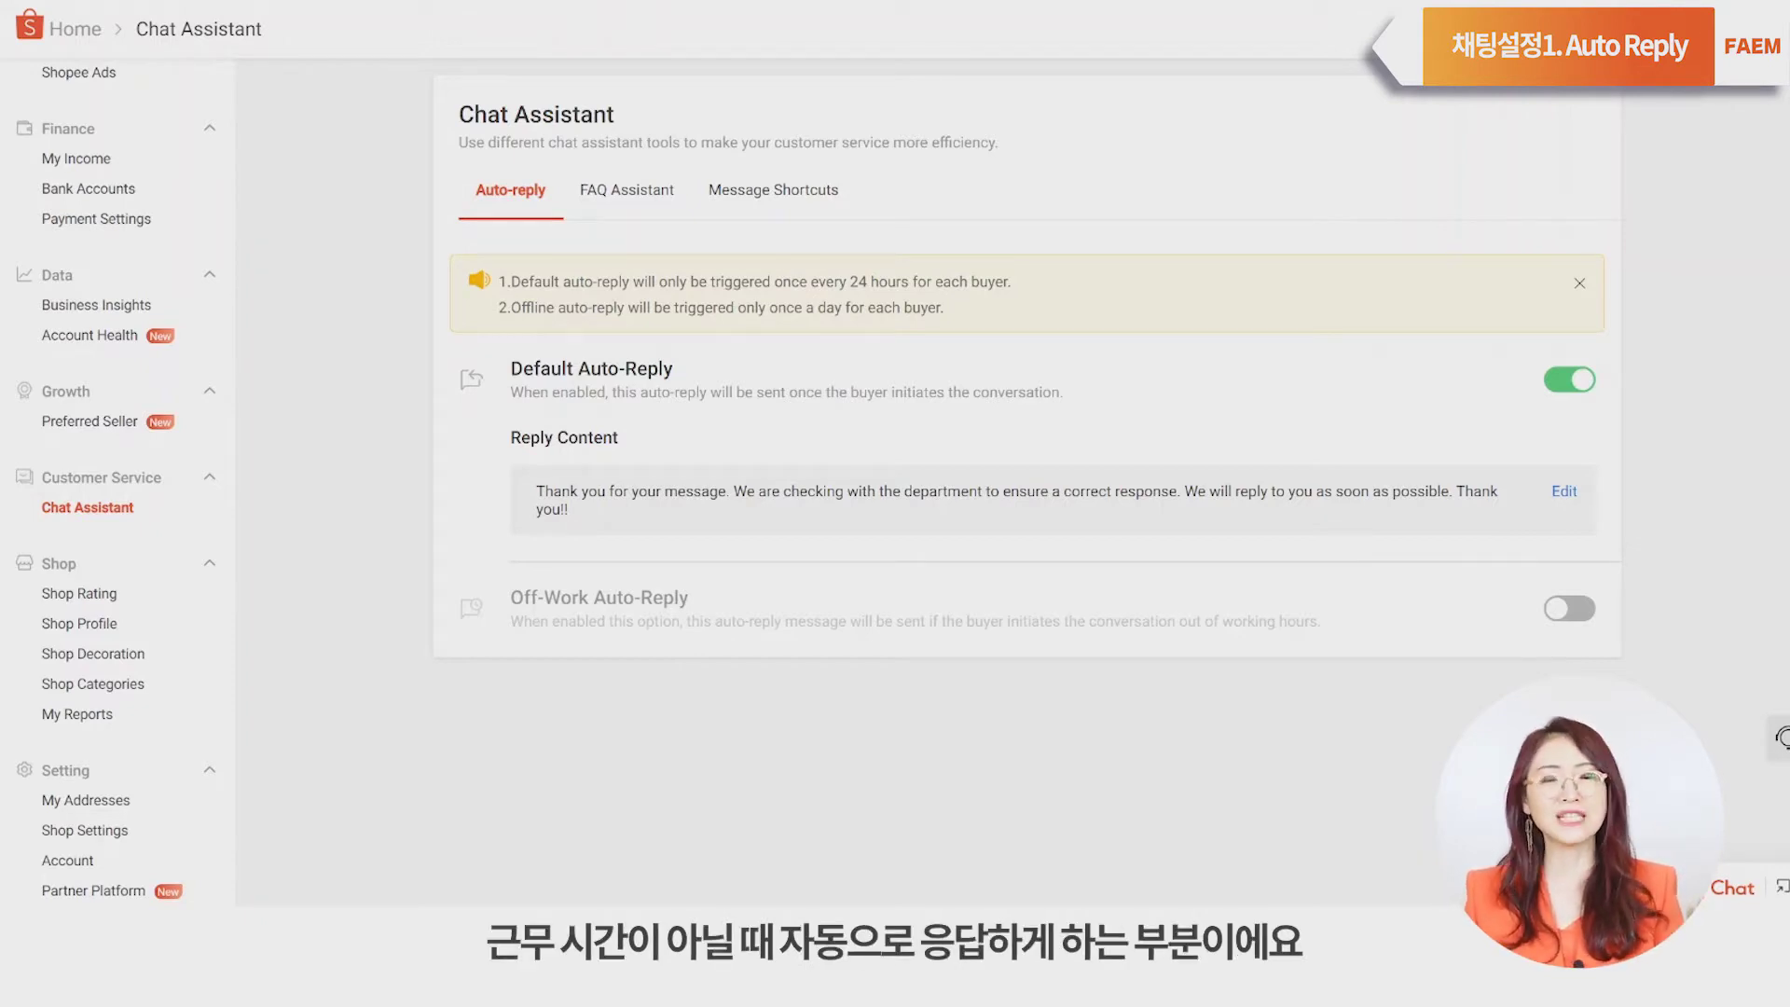
Step: Enable Off-Work Auto-Reply and set Monday's start time to 09:30 in its working hours
click(1575, 613)
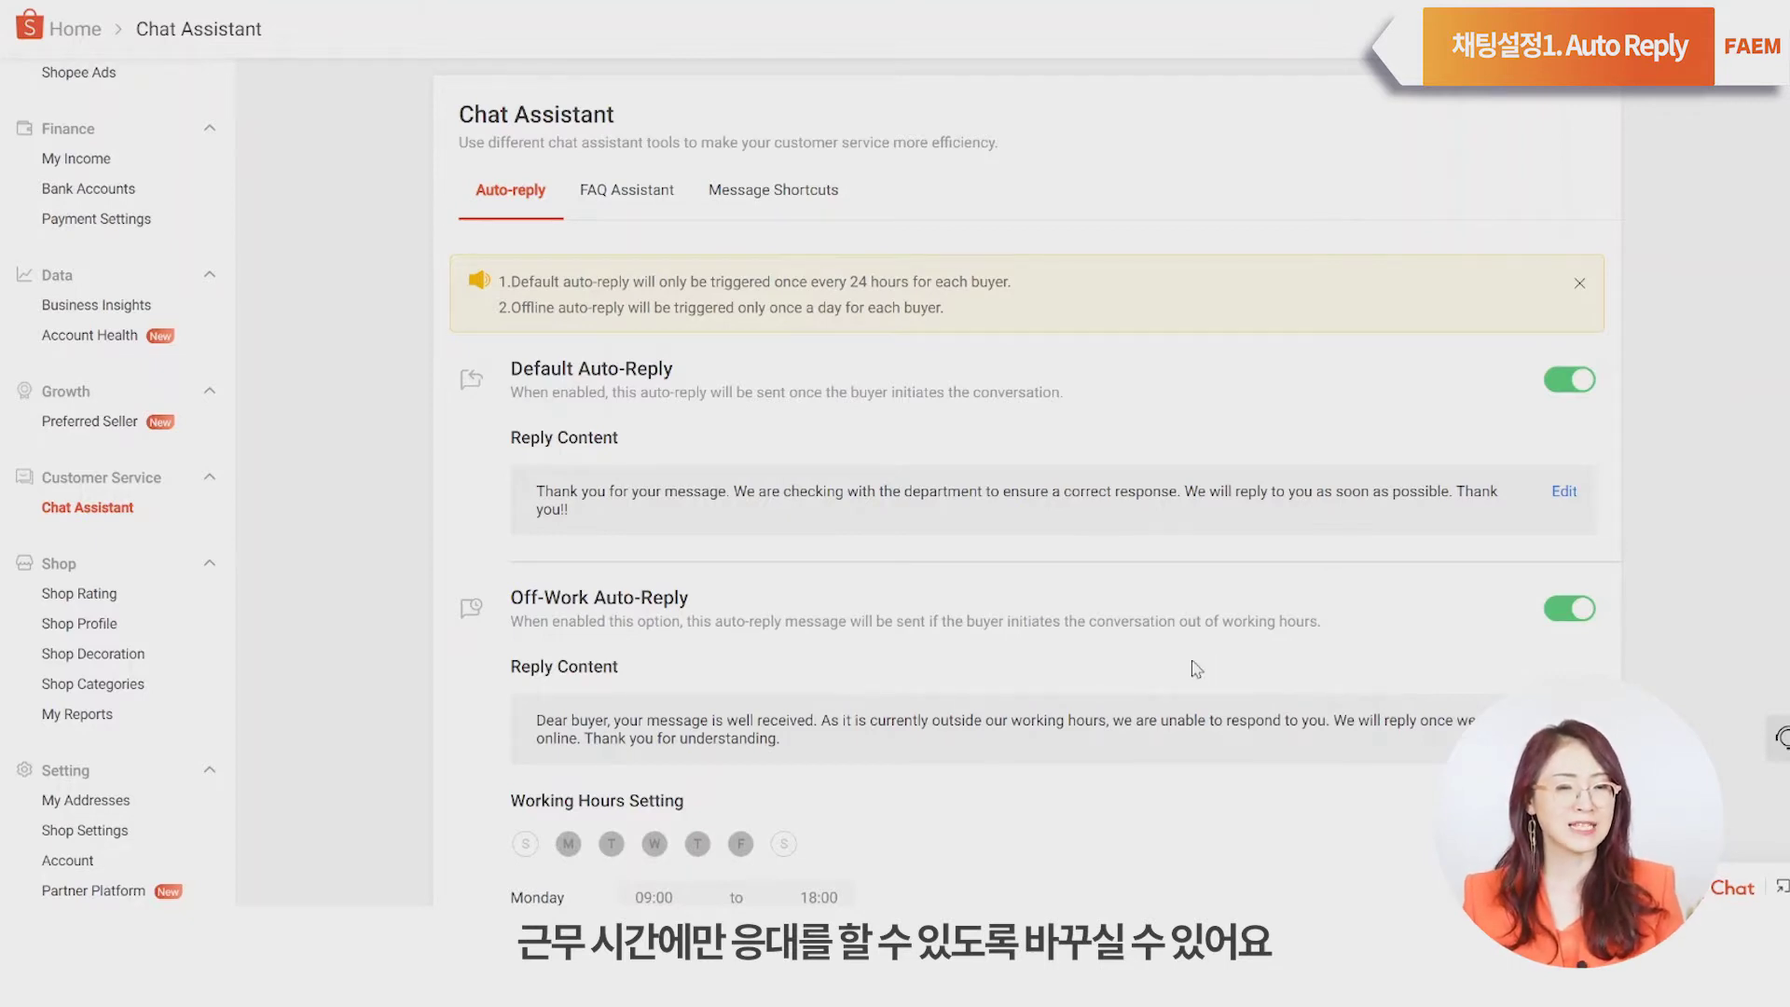
scroll(1200, 663, down, 3)
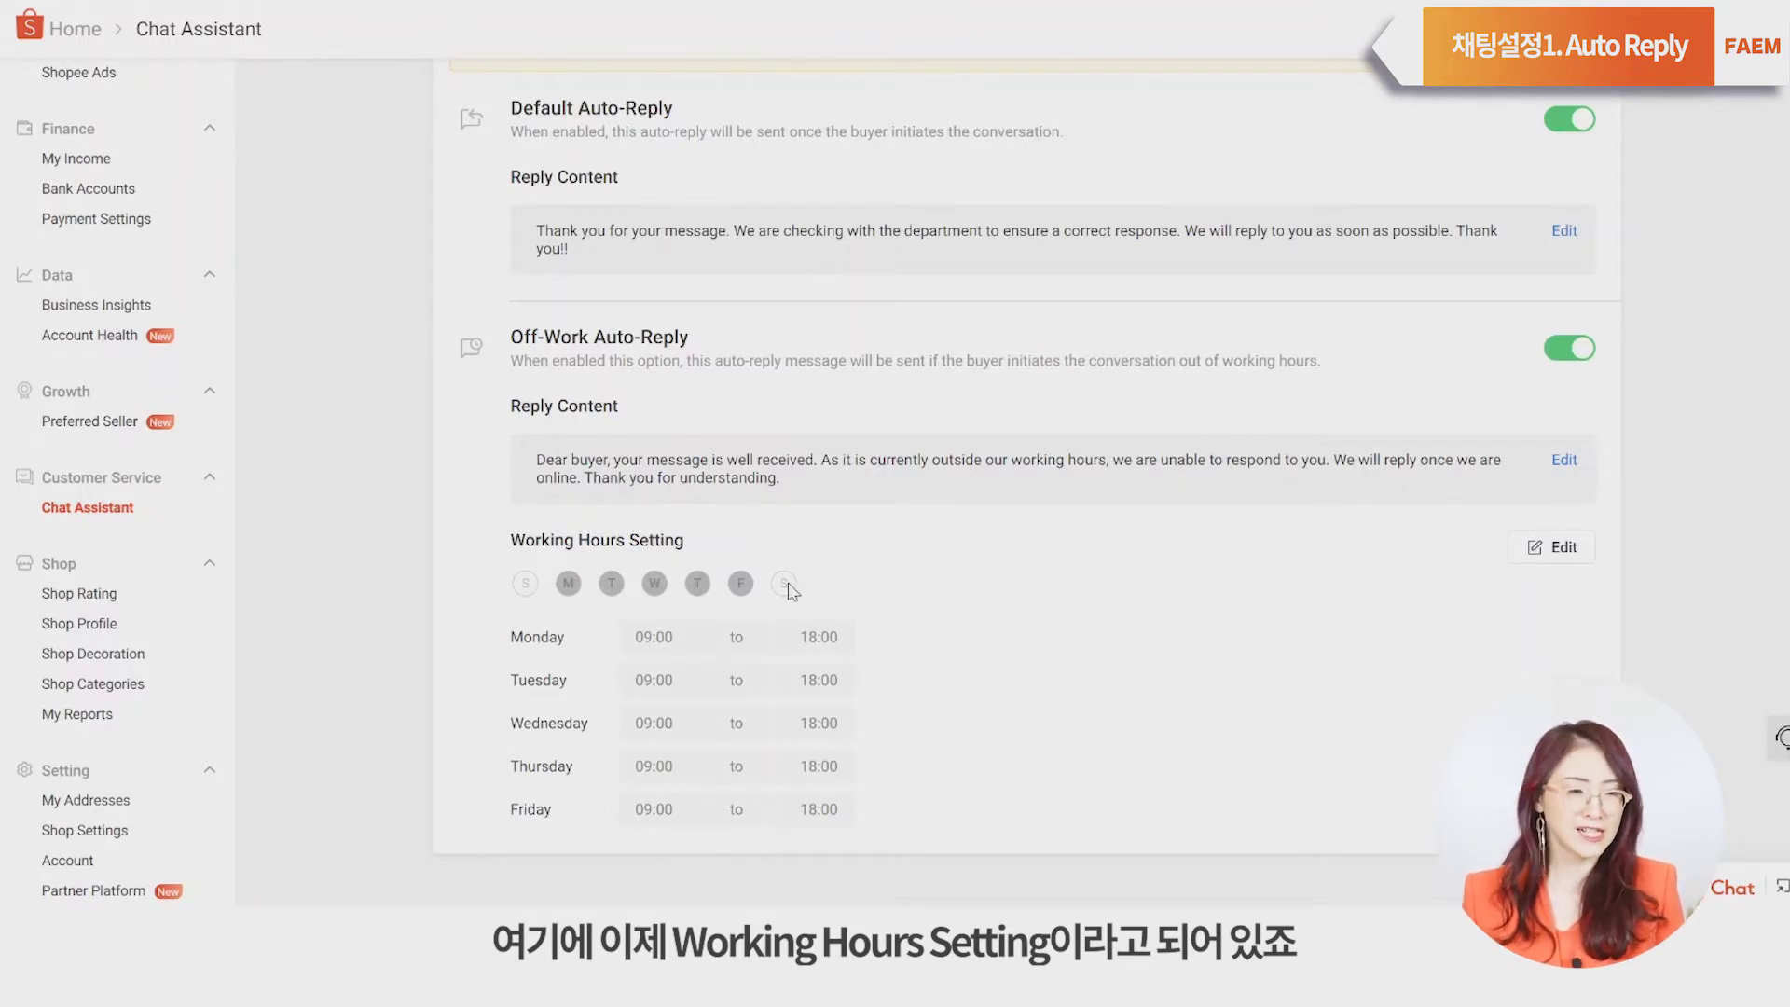
click(1555, 557)
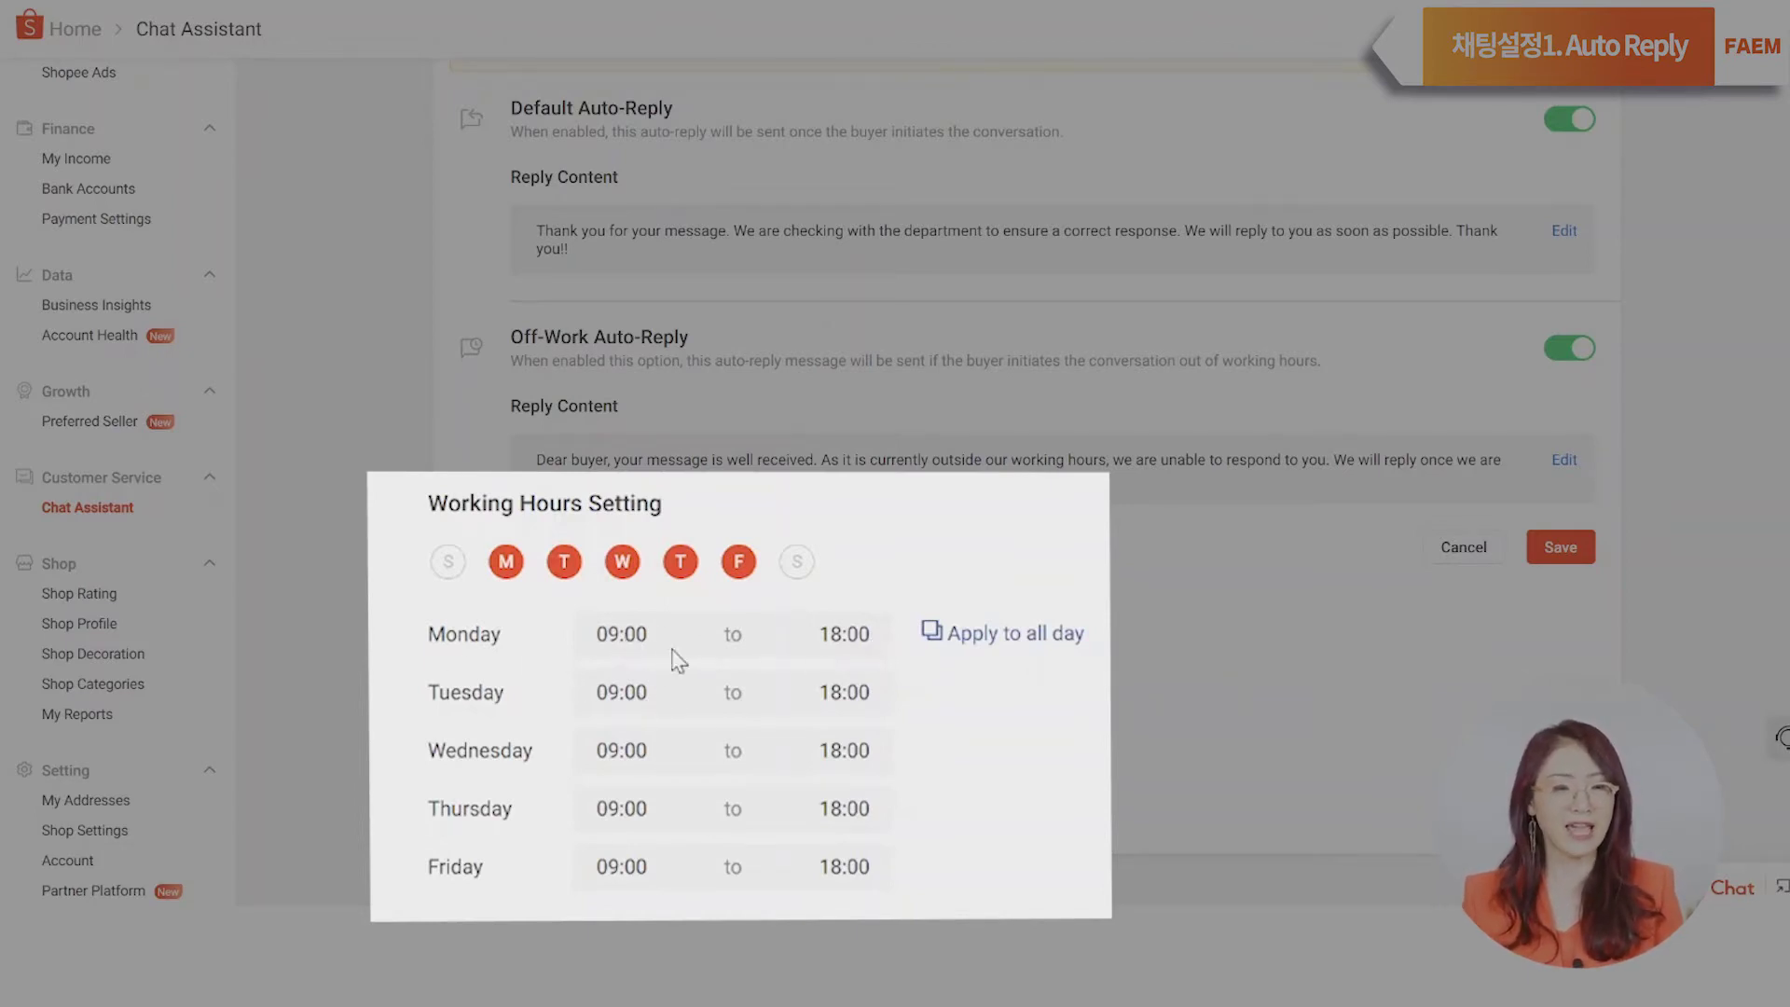
click(628, 645)
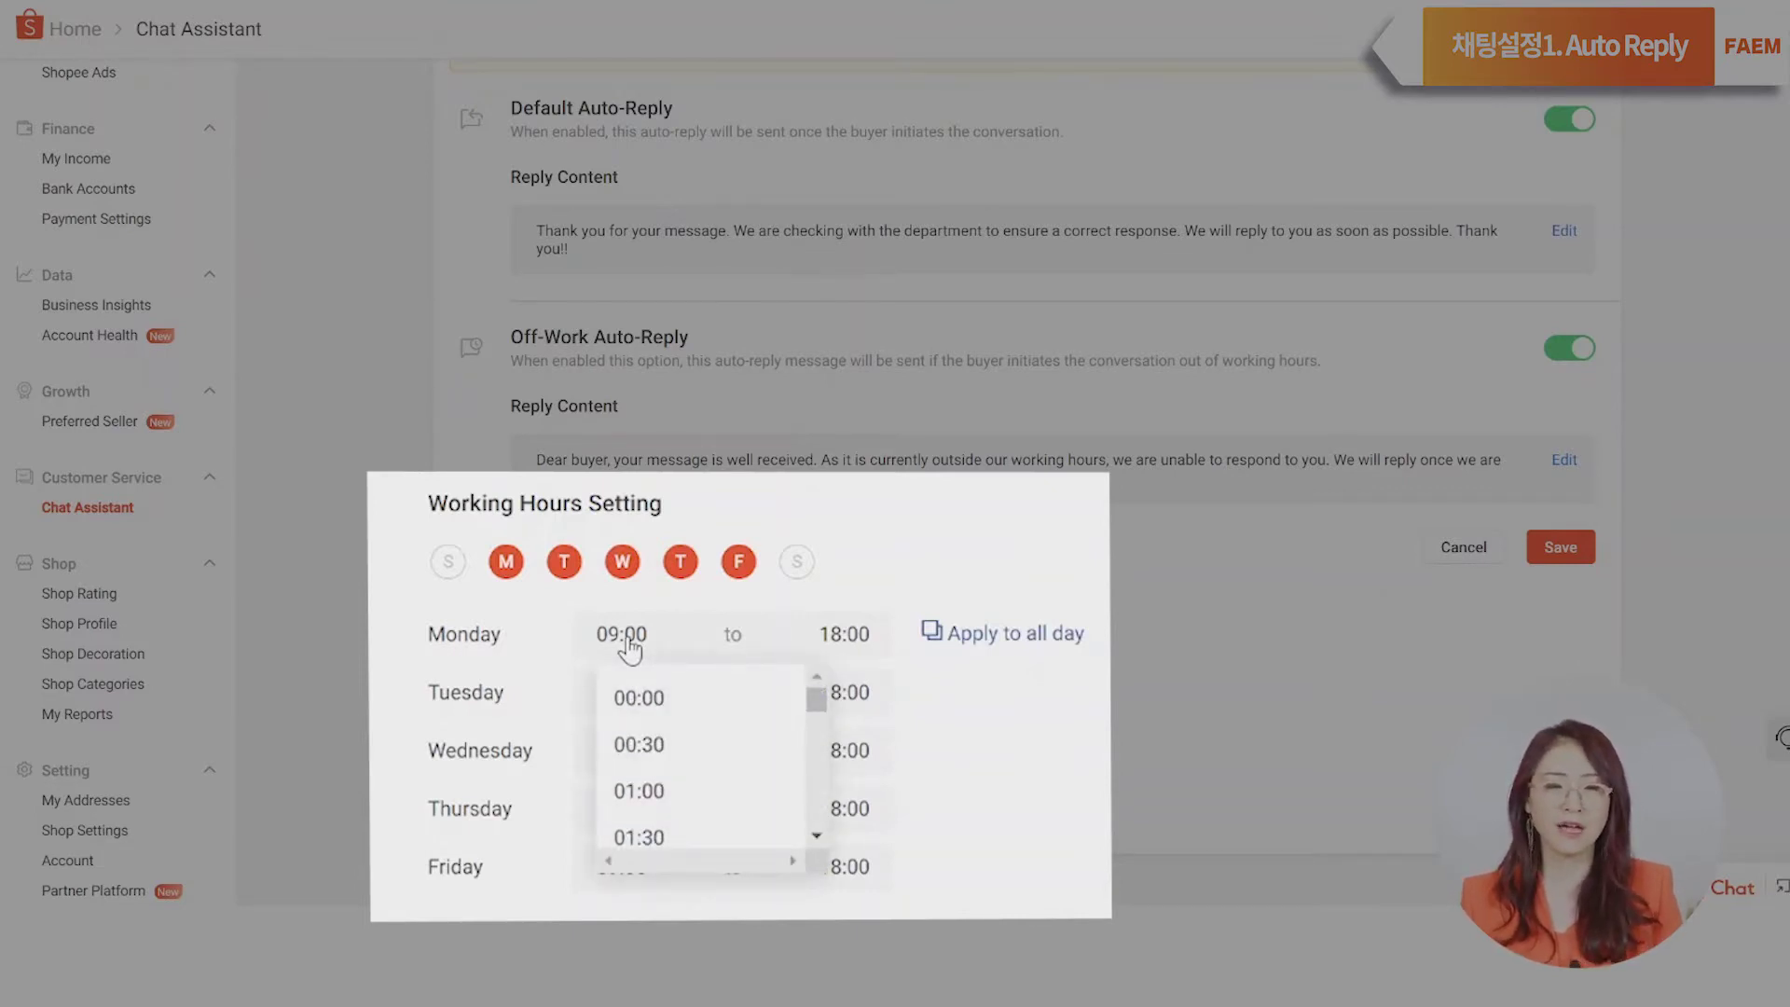
scroll(661, 746, down, 3)
scroll(664, 774, down, 6)
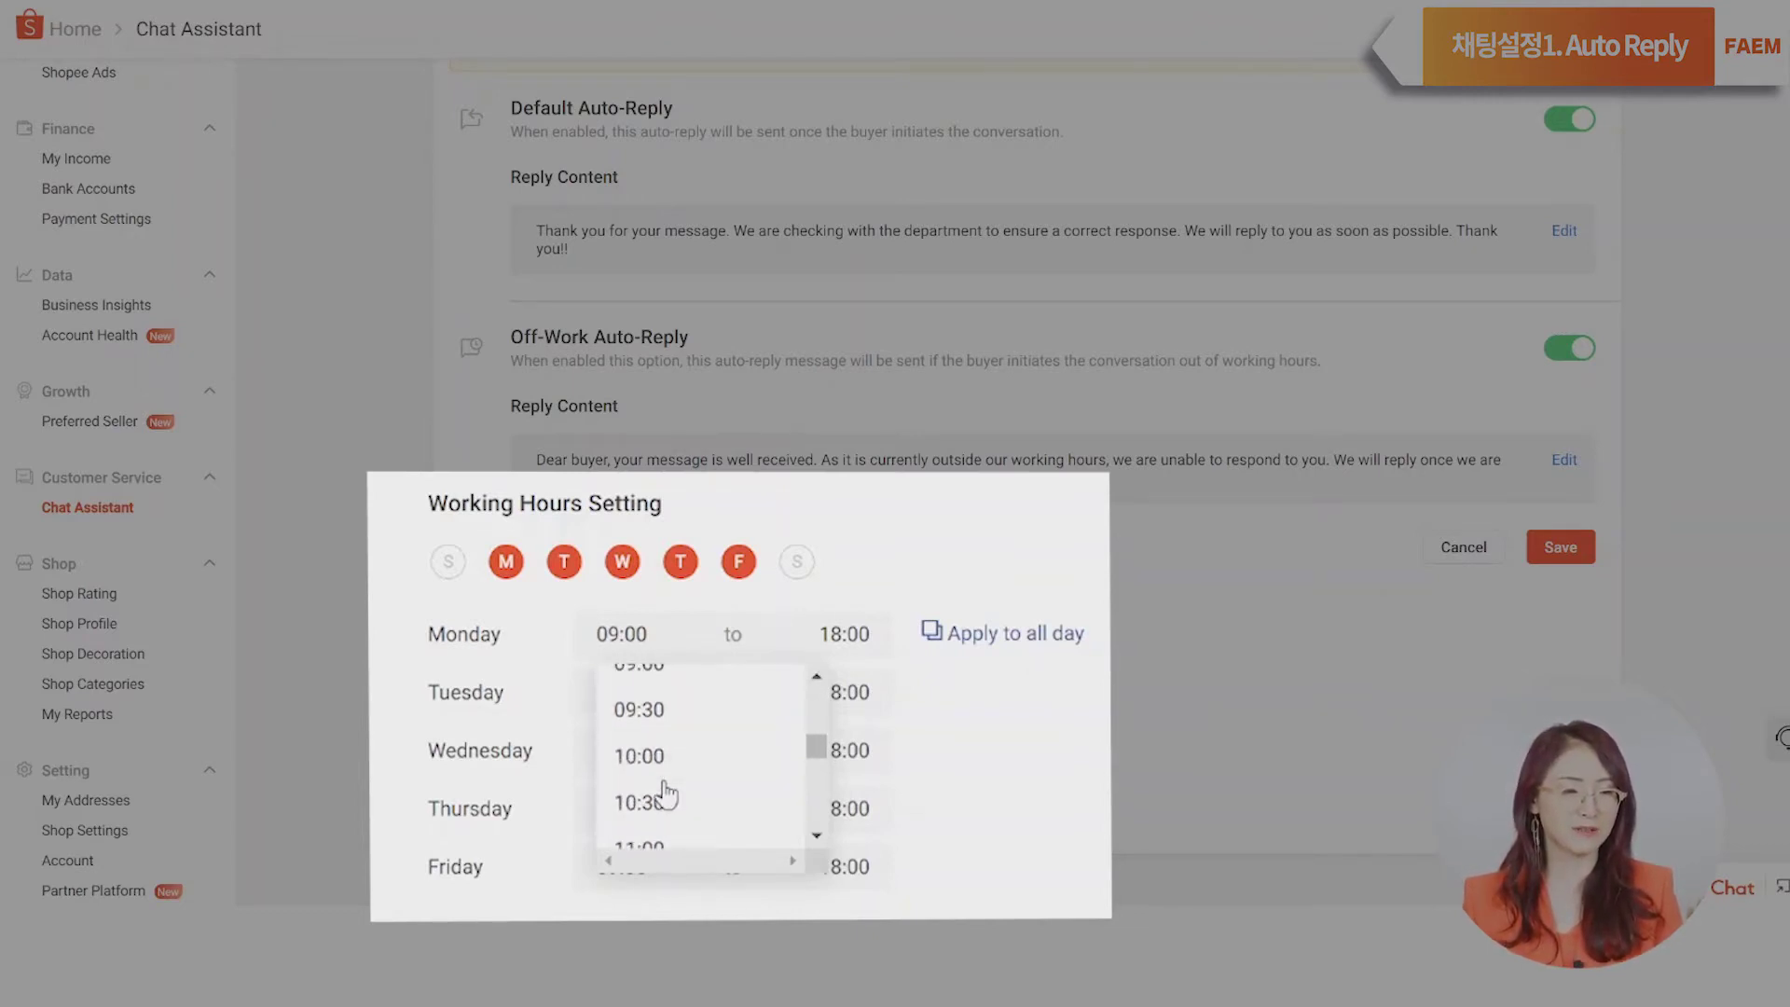
click(653, 716)
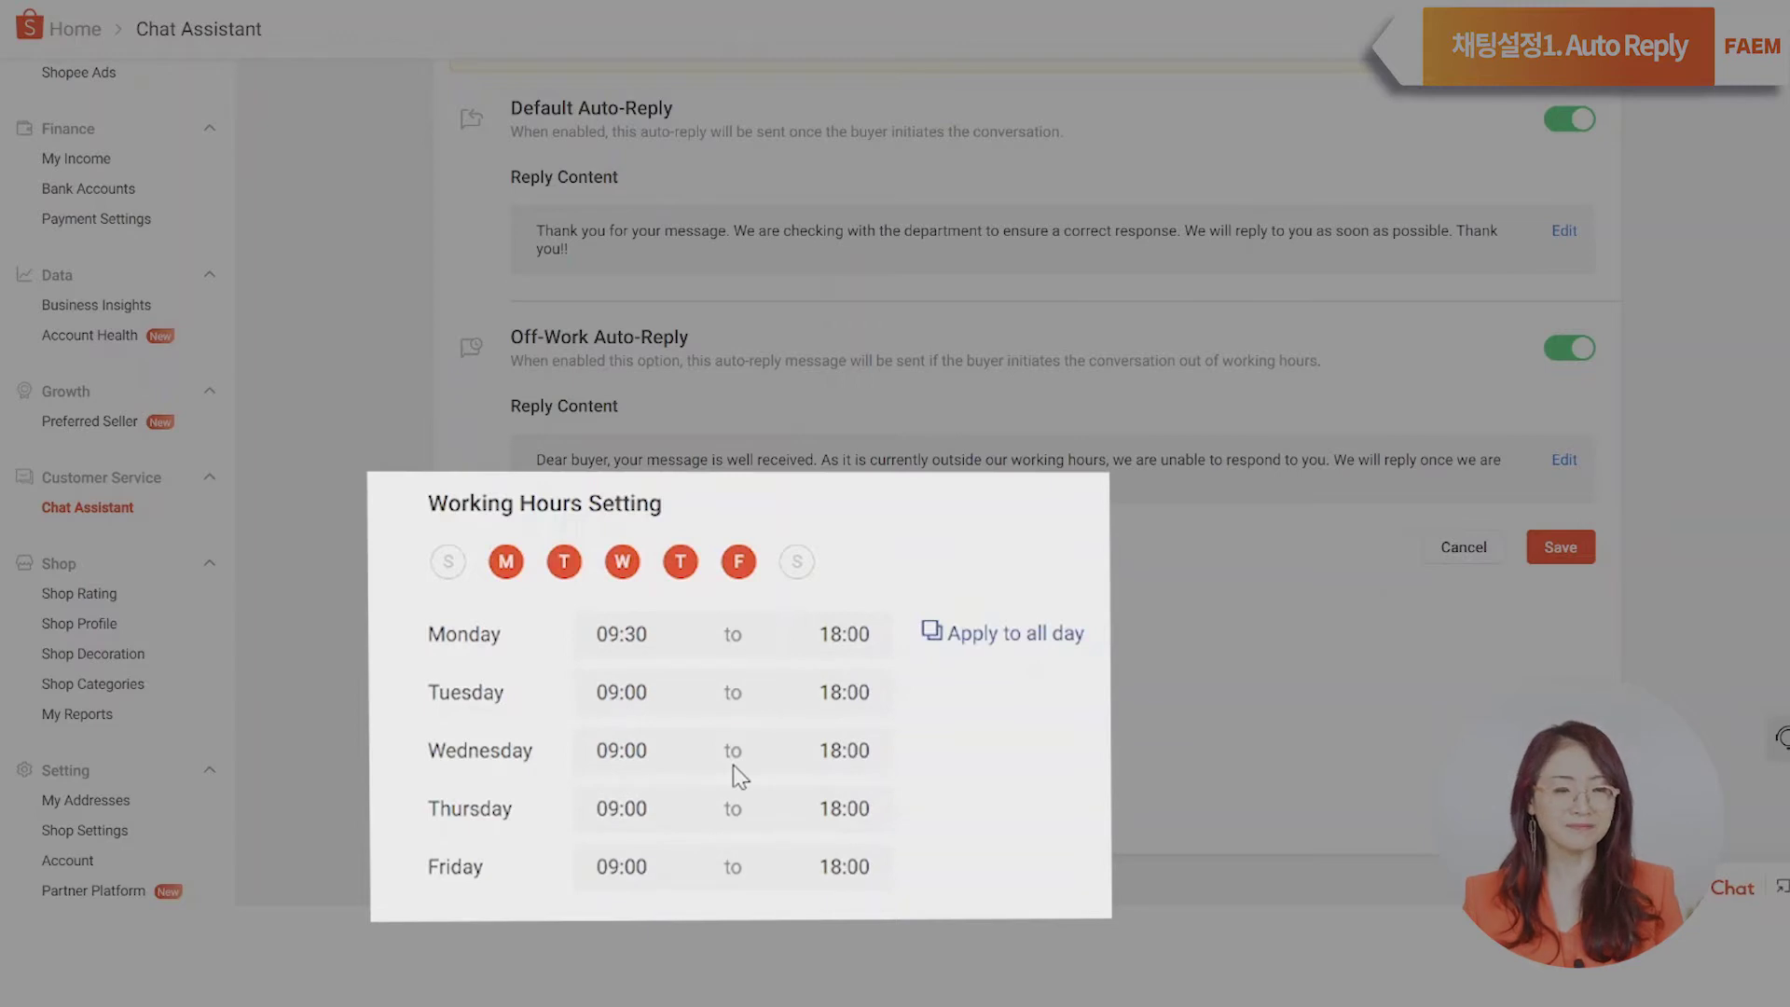
Step: Set Monday's end time to 17:30 and save Monday's hours for all the selected working days
click(839, 641)
scroll(916, 723, down, 6)
scroll(916, 737, down, 10)
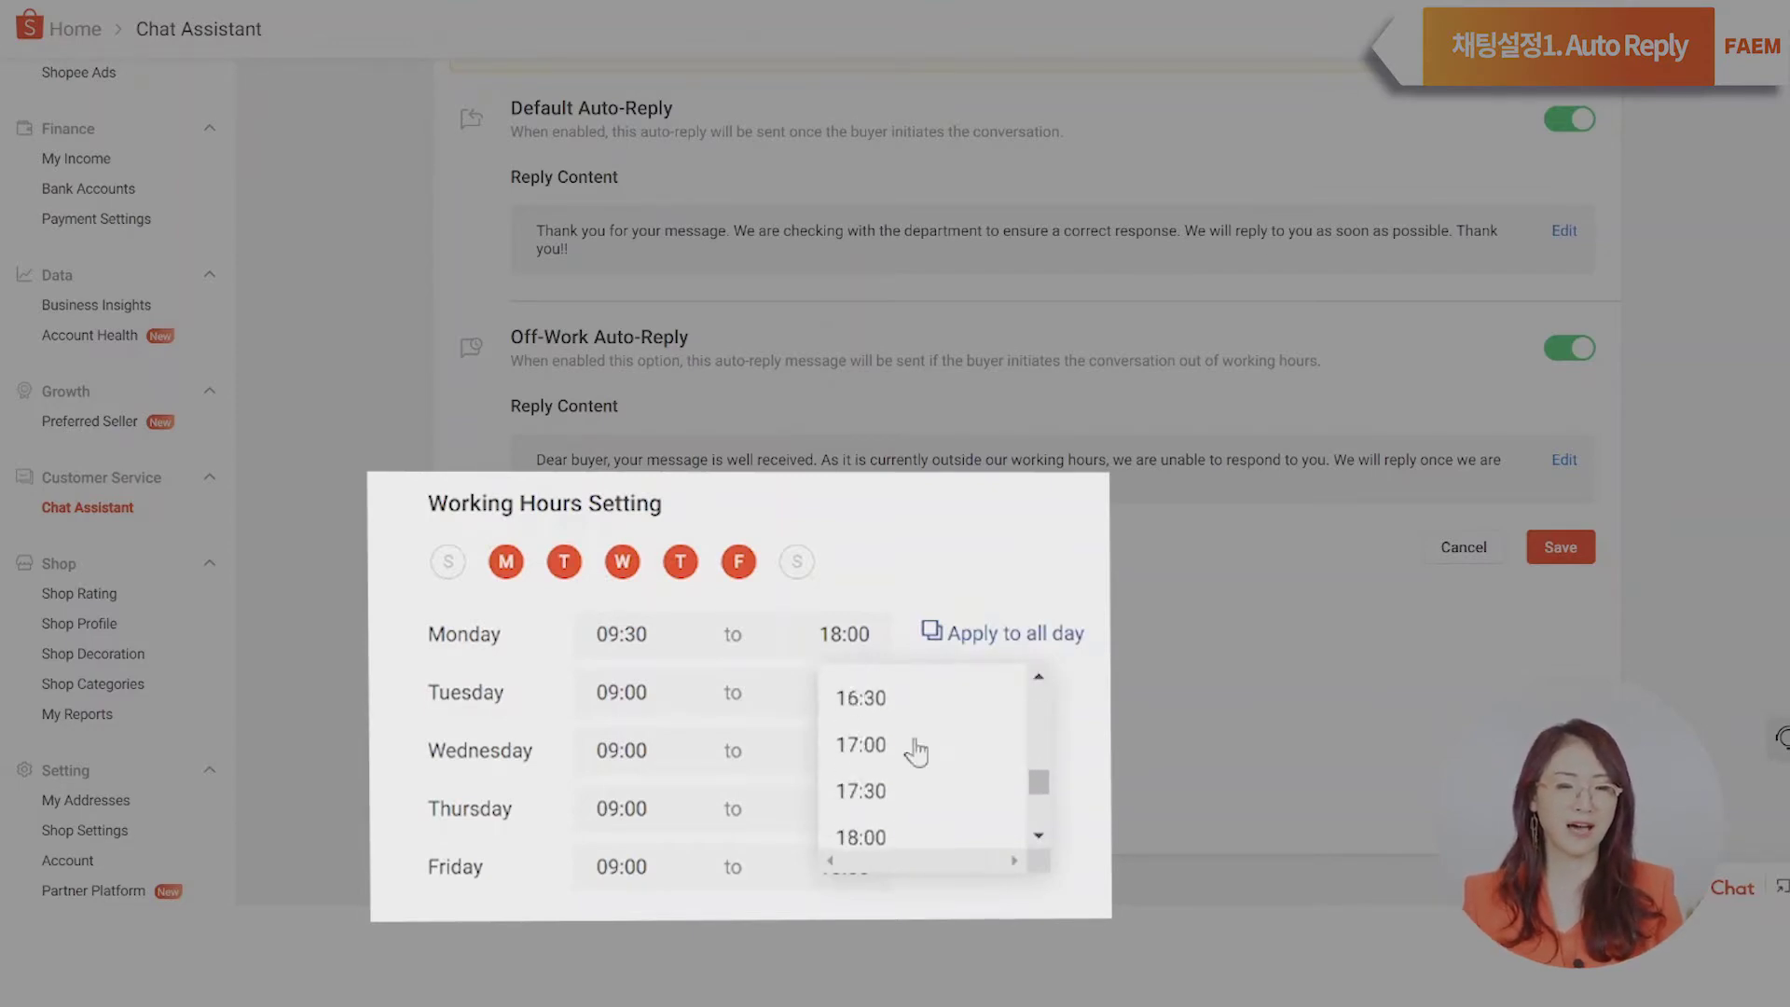
scroll(914, 746, down, 1)
click(869, 726)
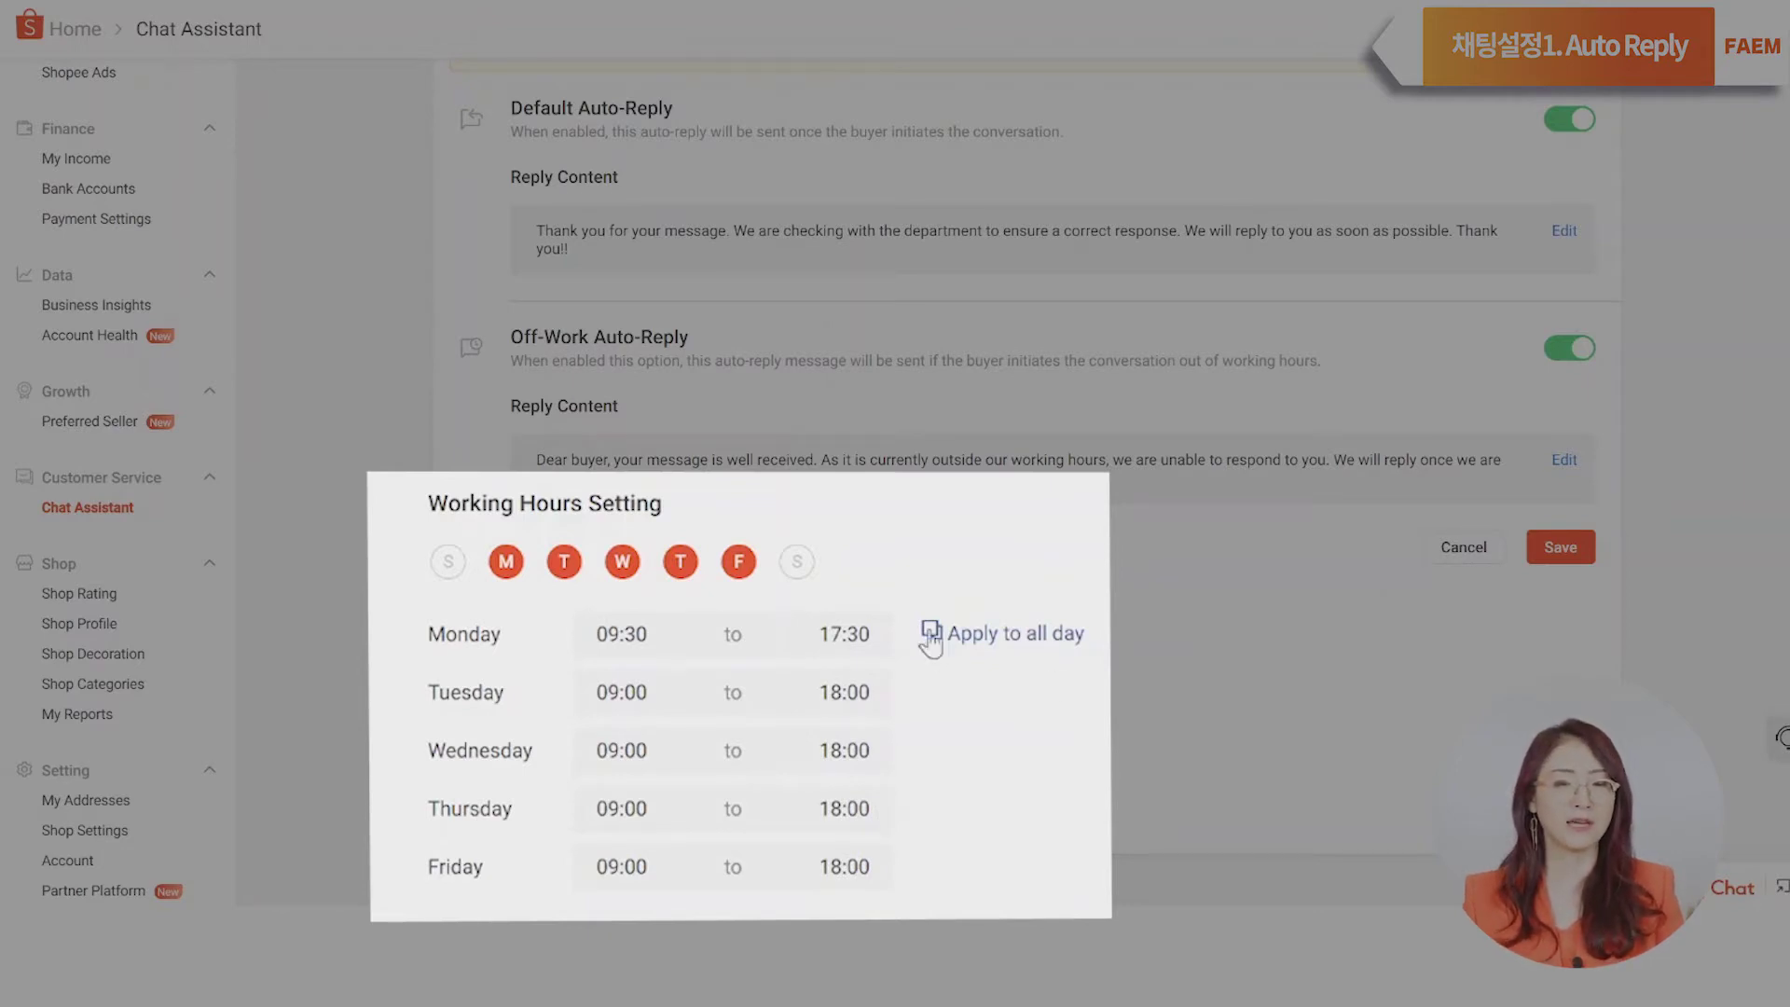
click(992, 643)
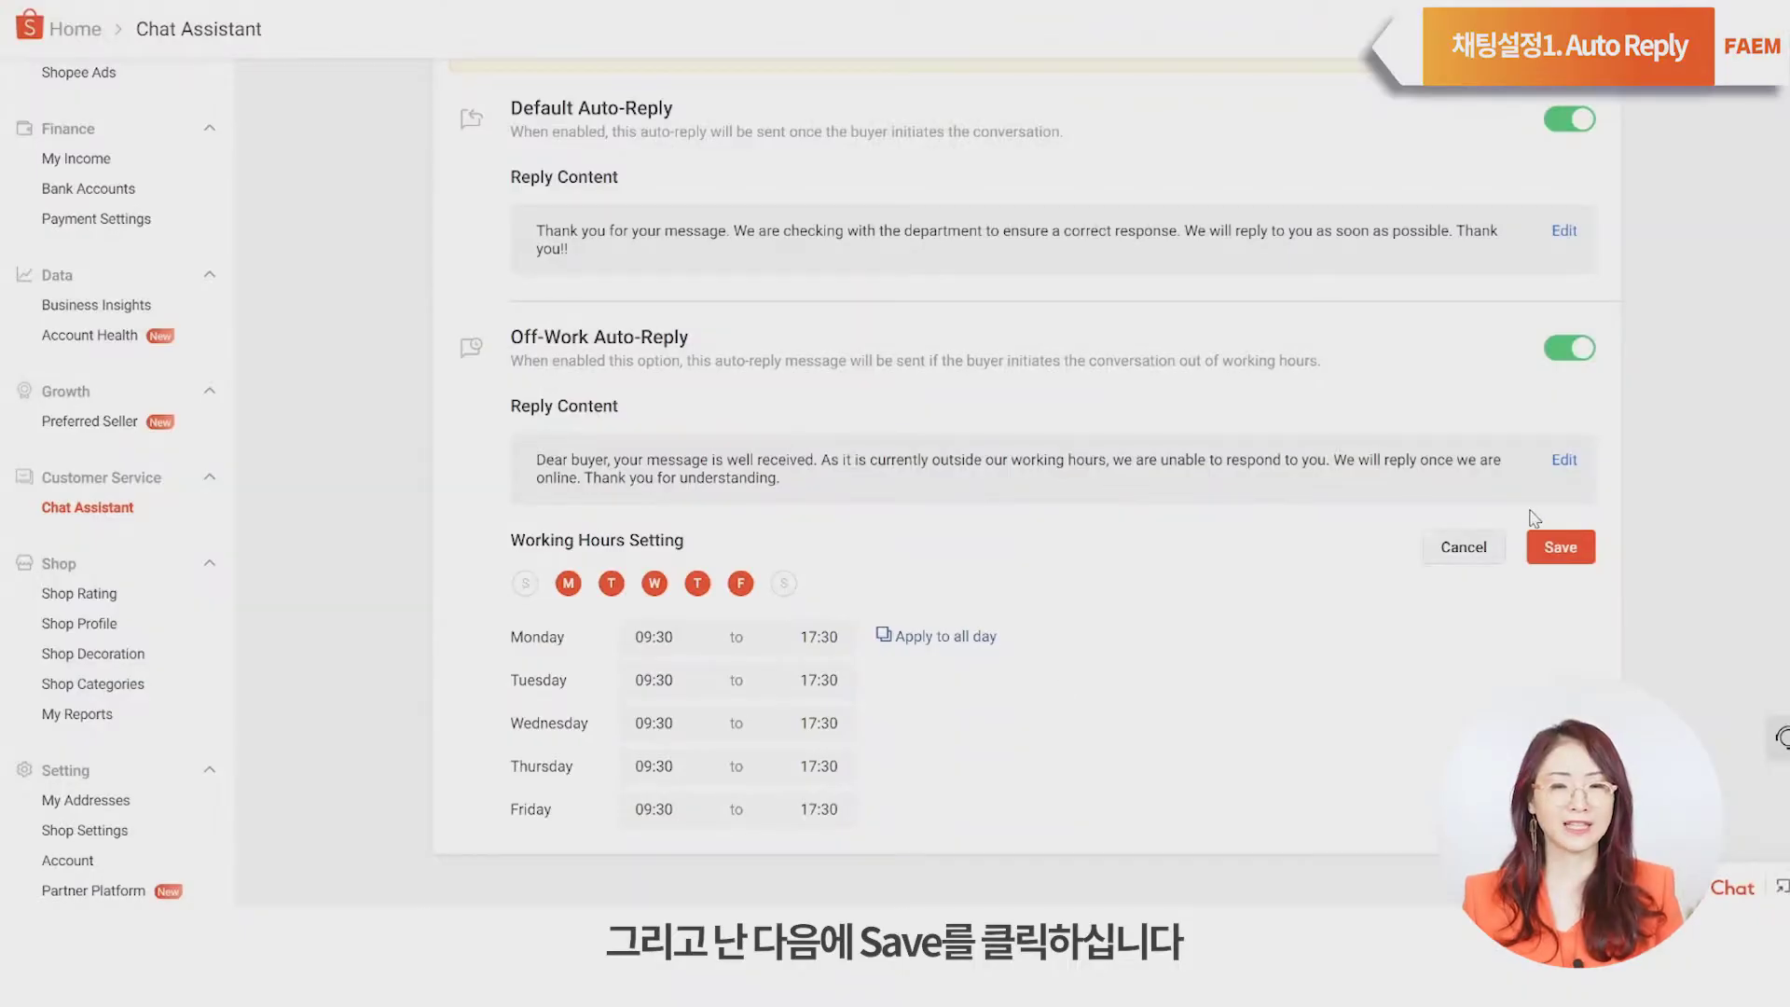
click(1559, 554)
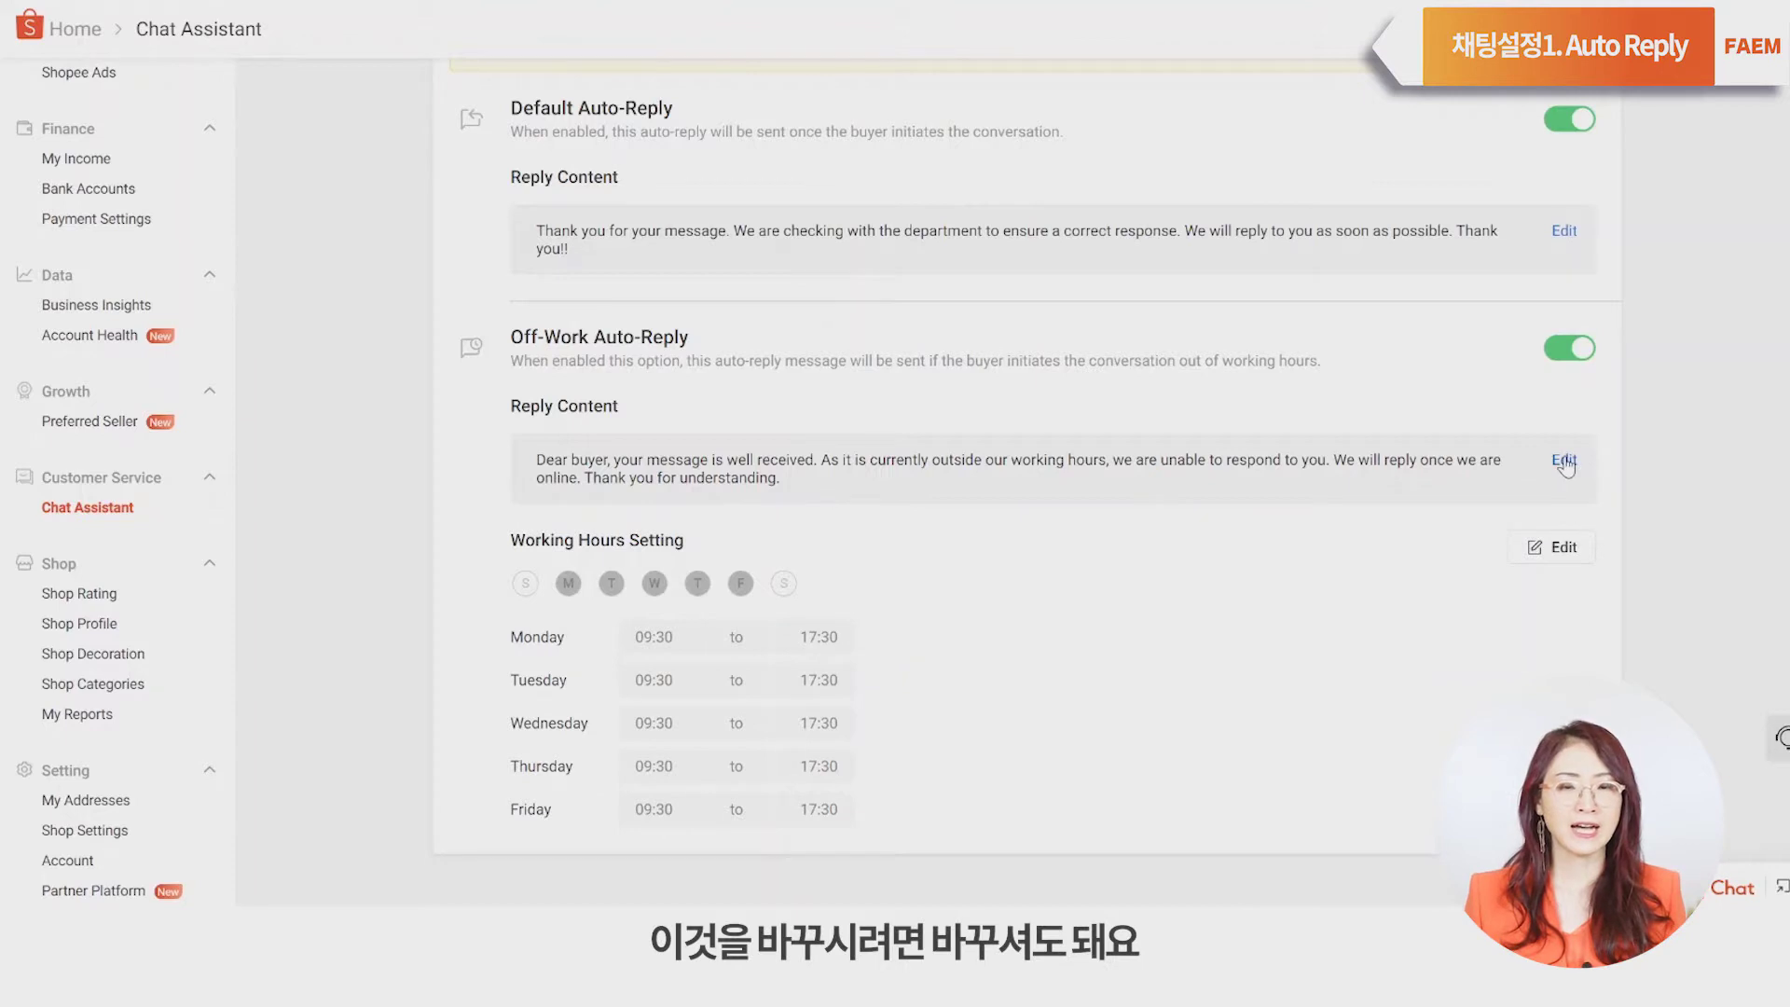
Step: Open the off-work auto-reply content for editing and leave it without saving
click(1565, 461)
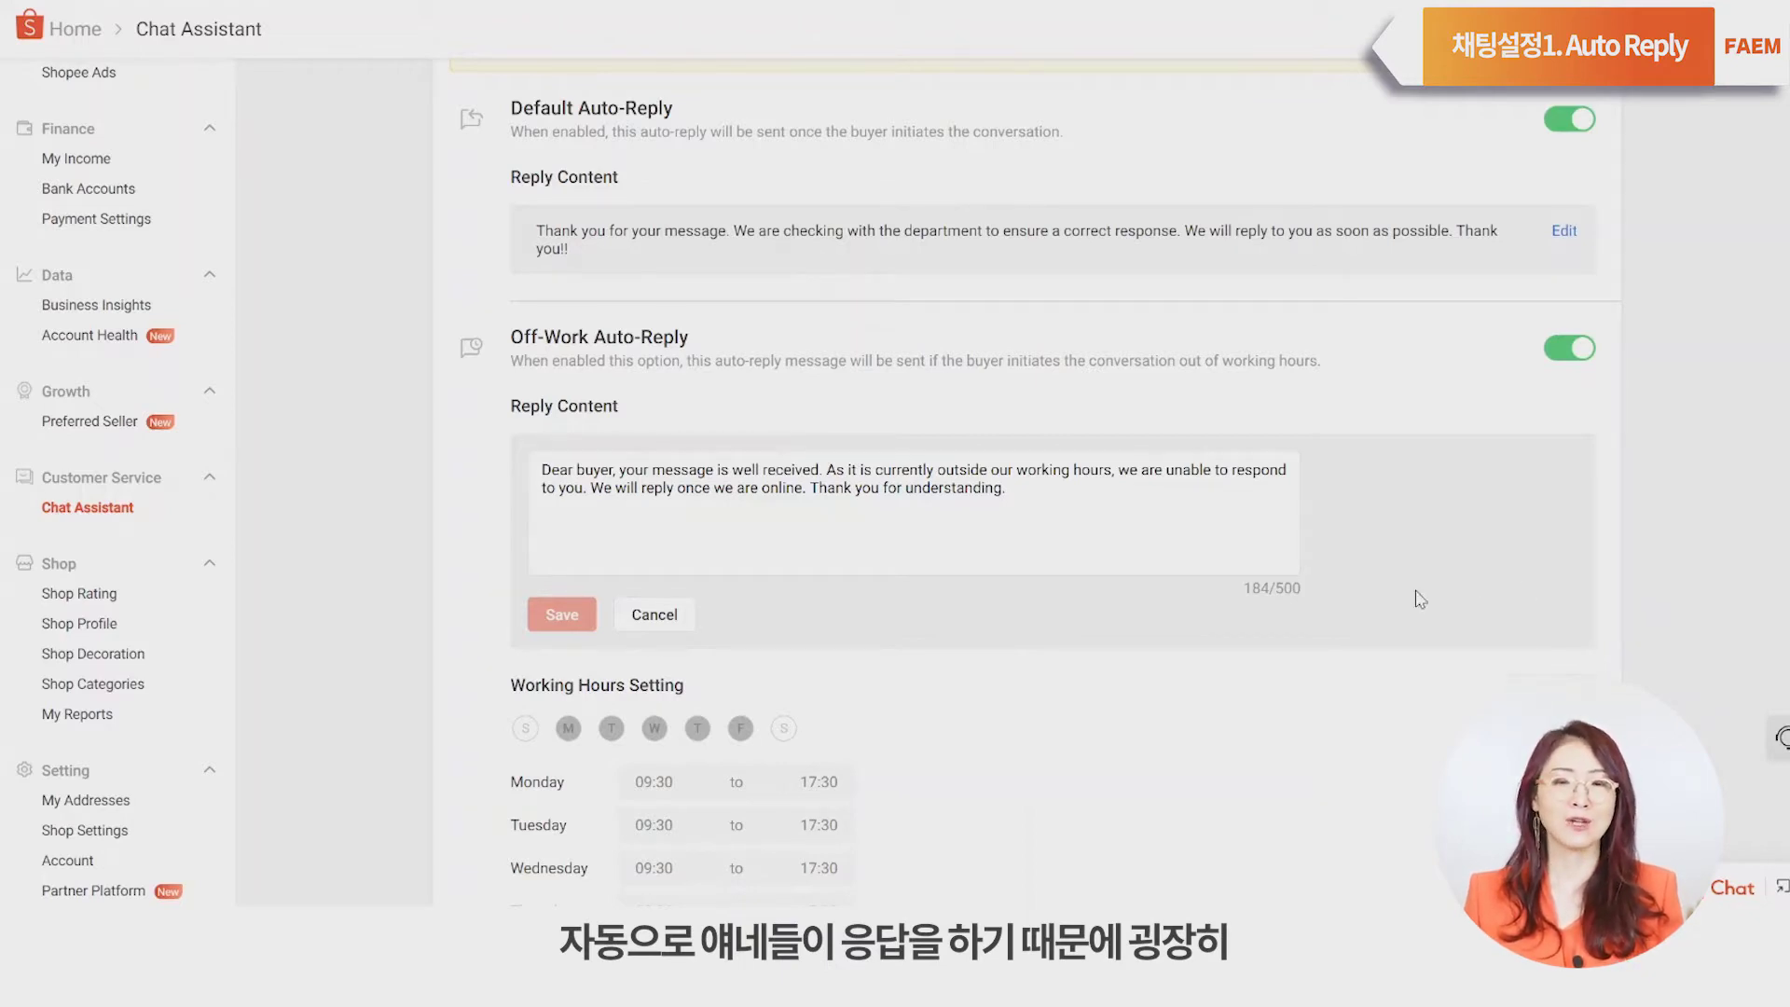
click(640, 617)
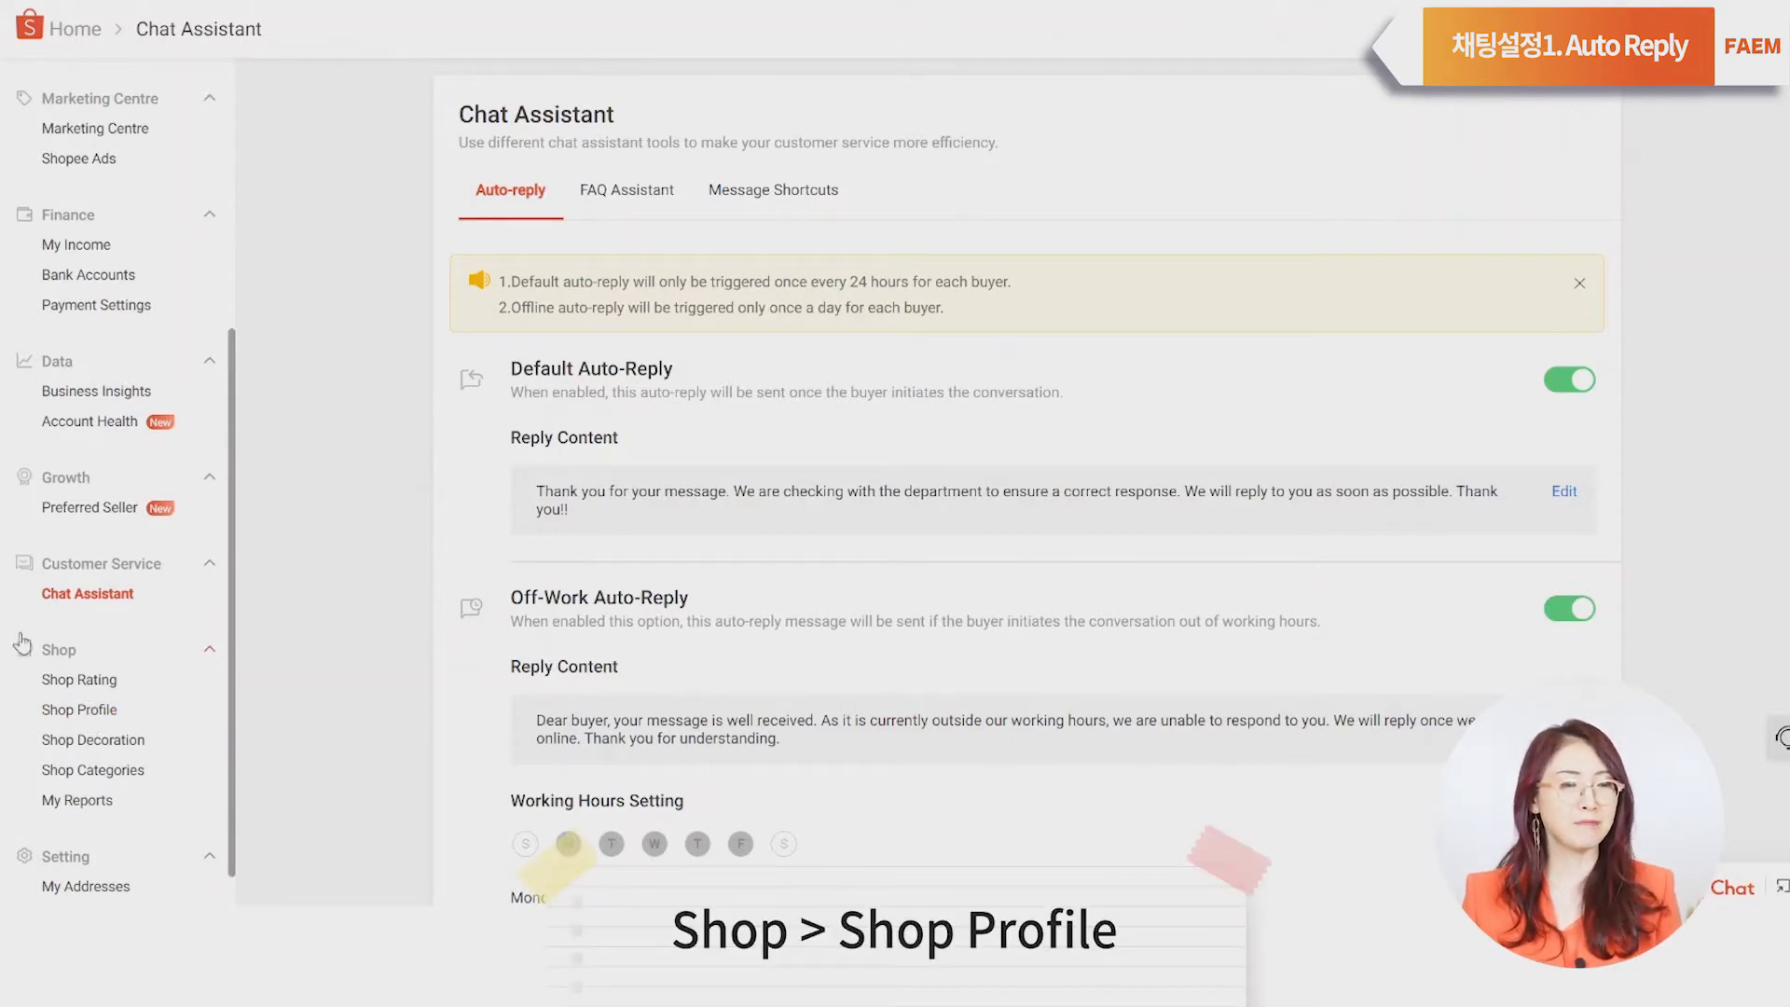
Step: Examine the shop's Response Rate and Response Time in the Shop Profile
click(81, 712)
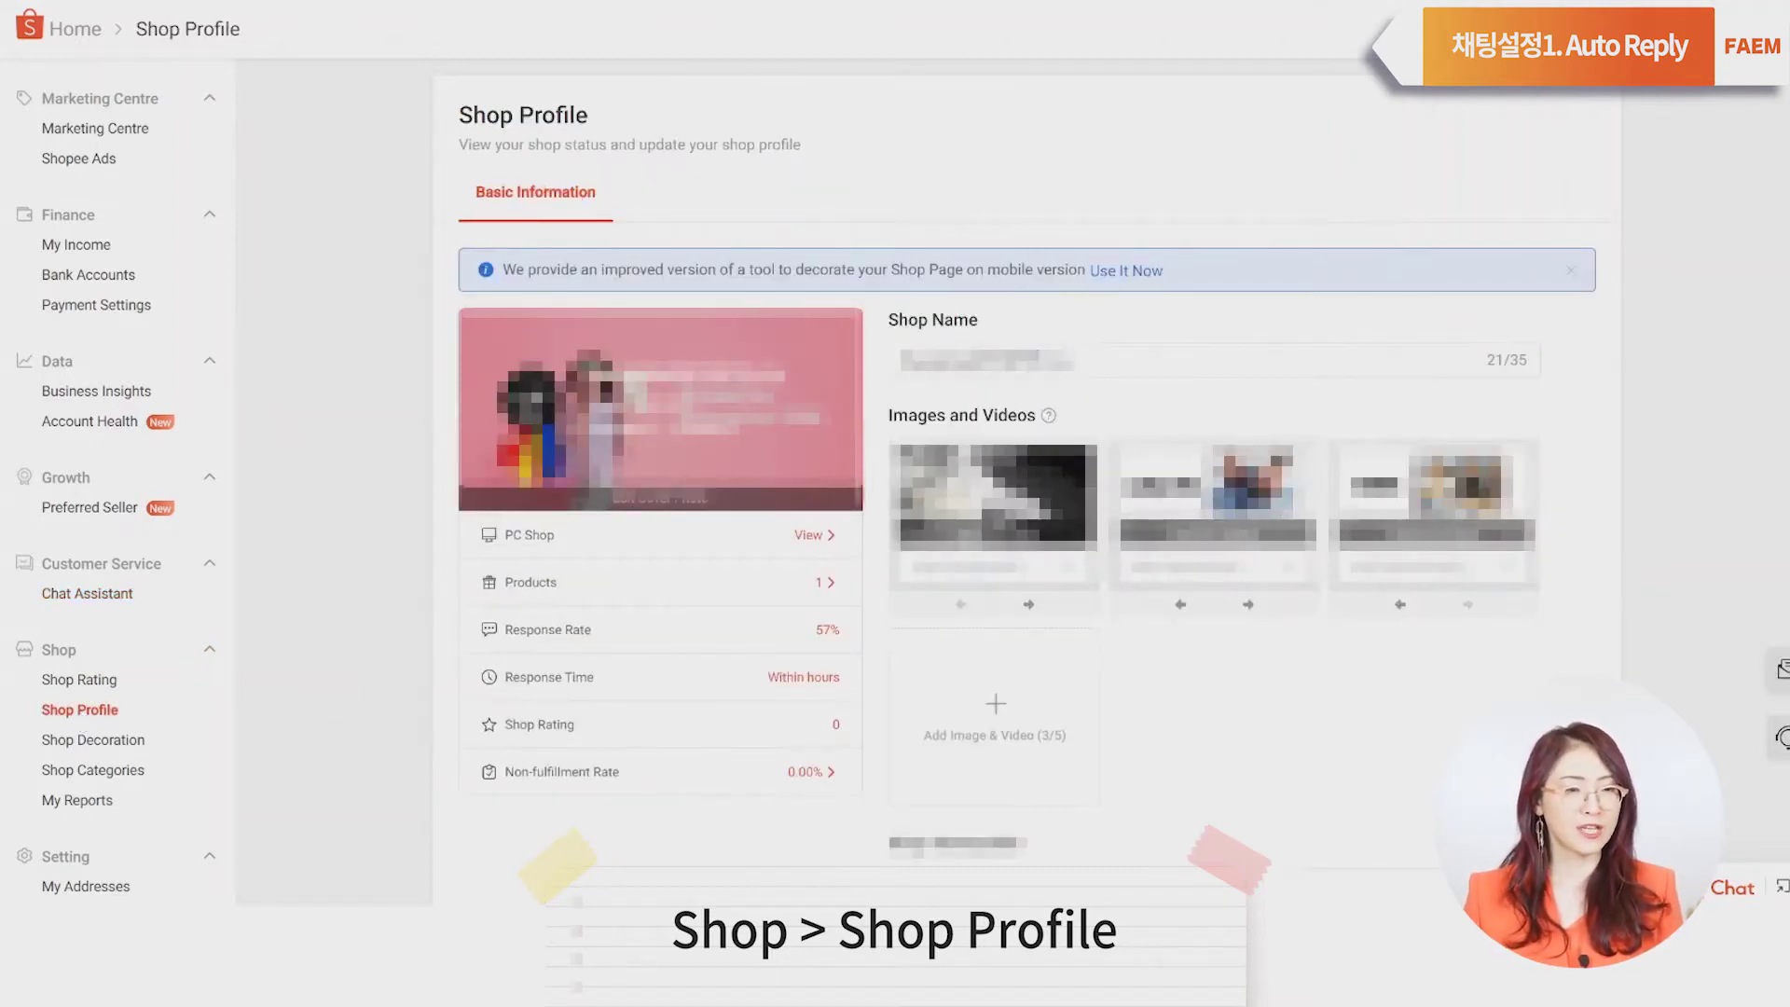
scroll(532, 653, down, 1)
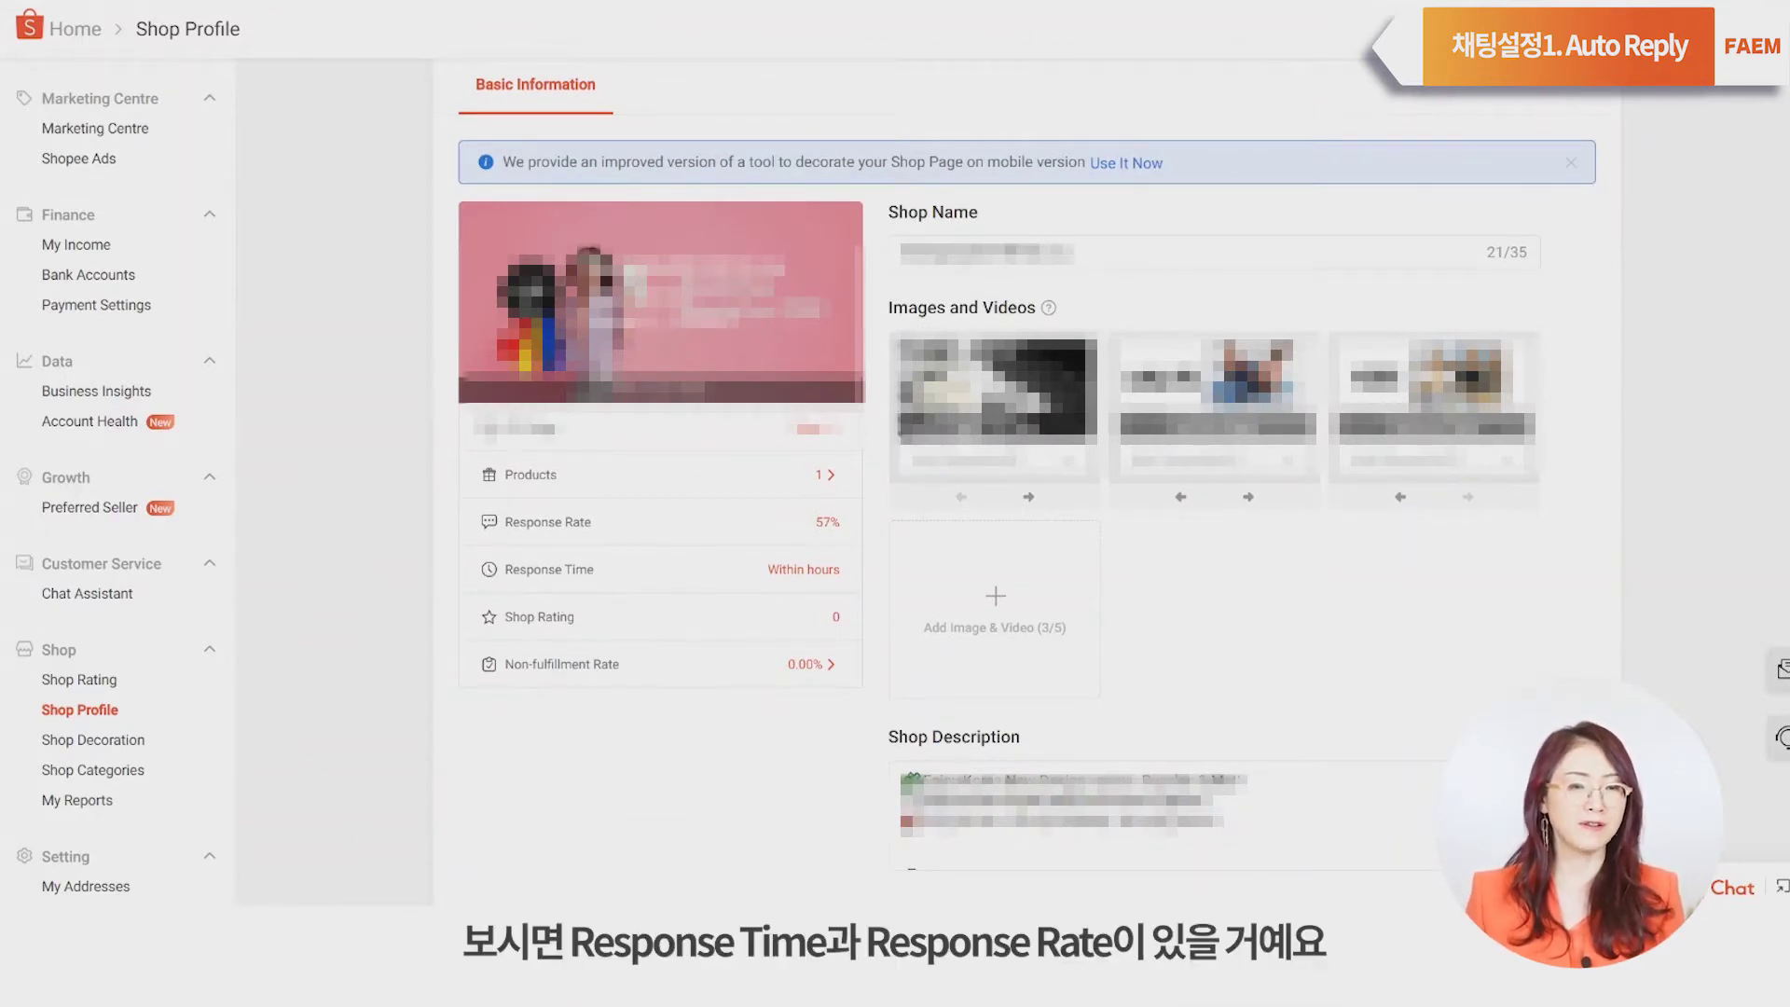
drag(504, 522, 601, 527)
scroll(826, 624, down, 1)
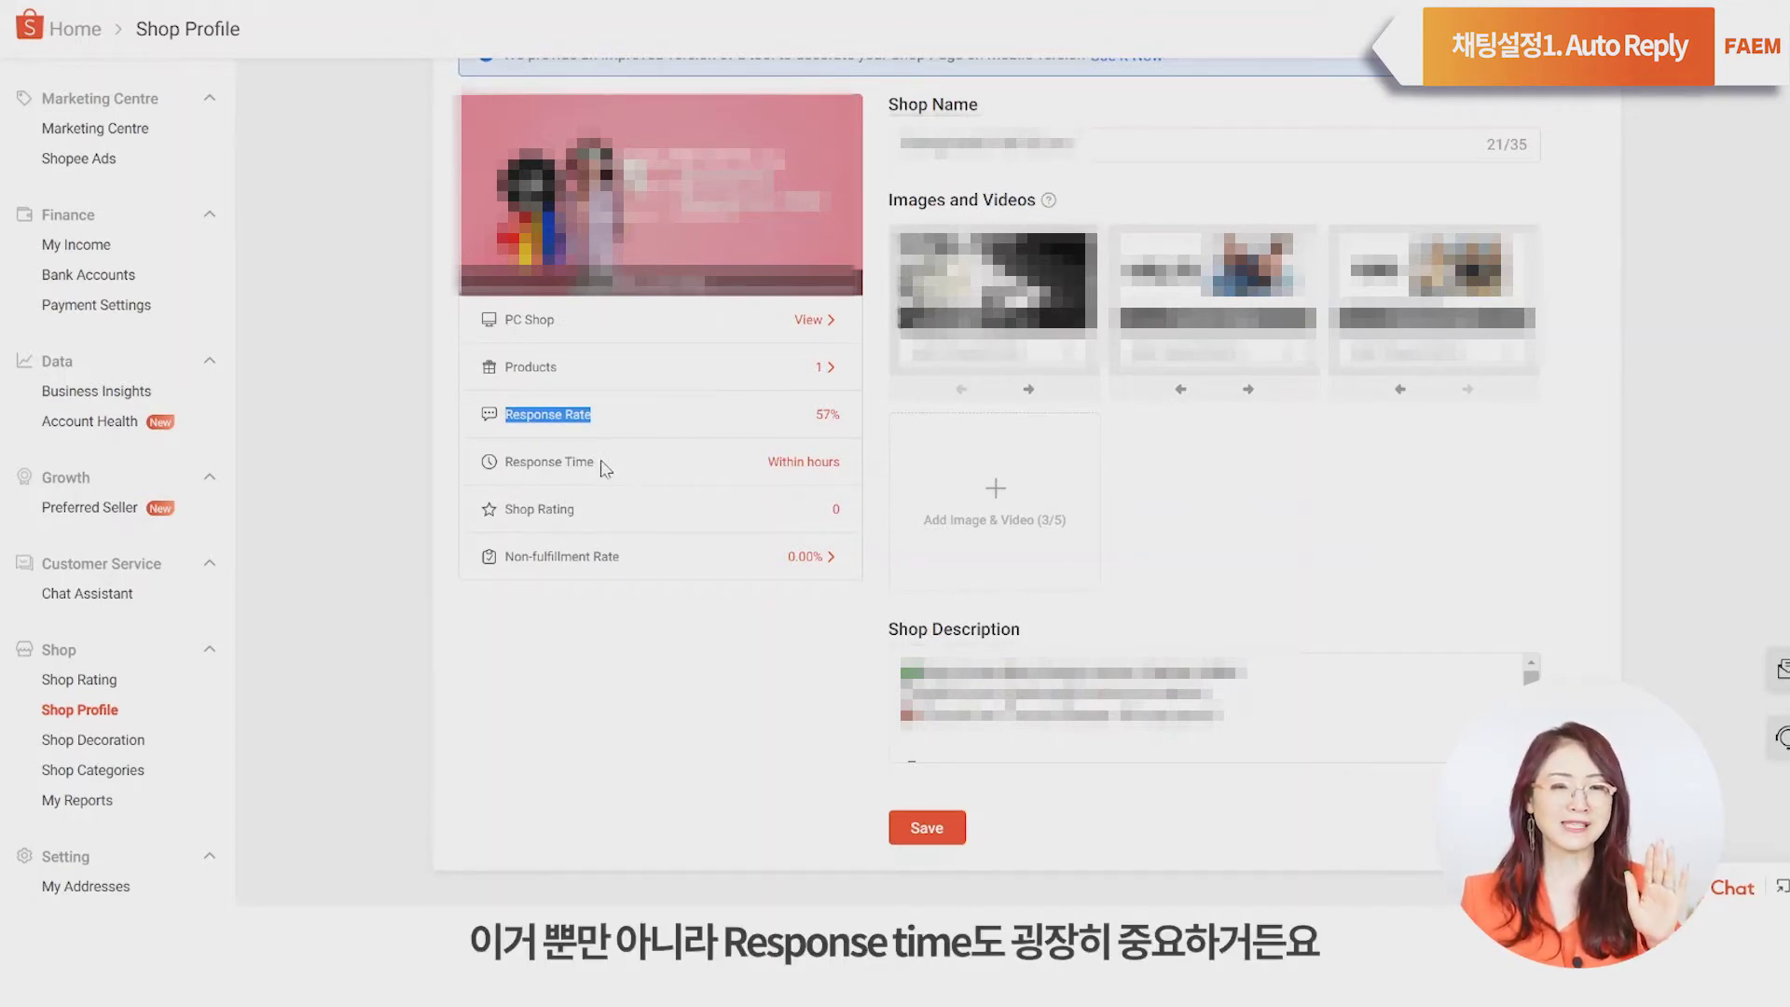
drag(596, 462, 503, 461)
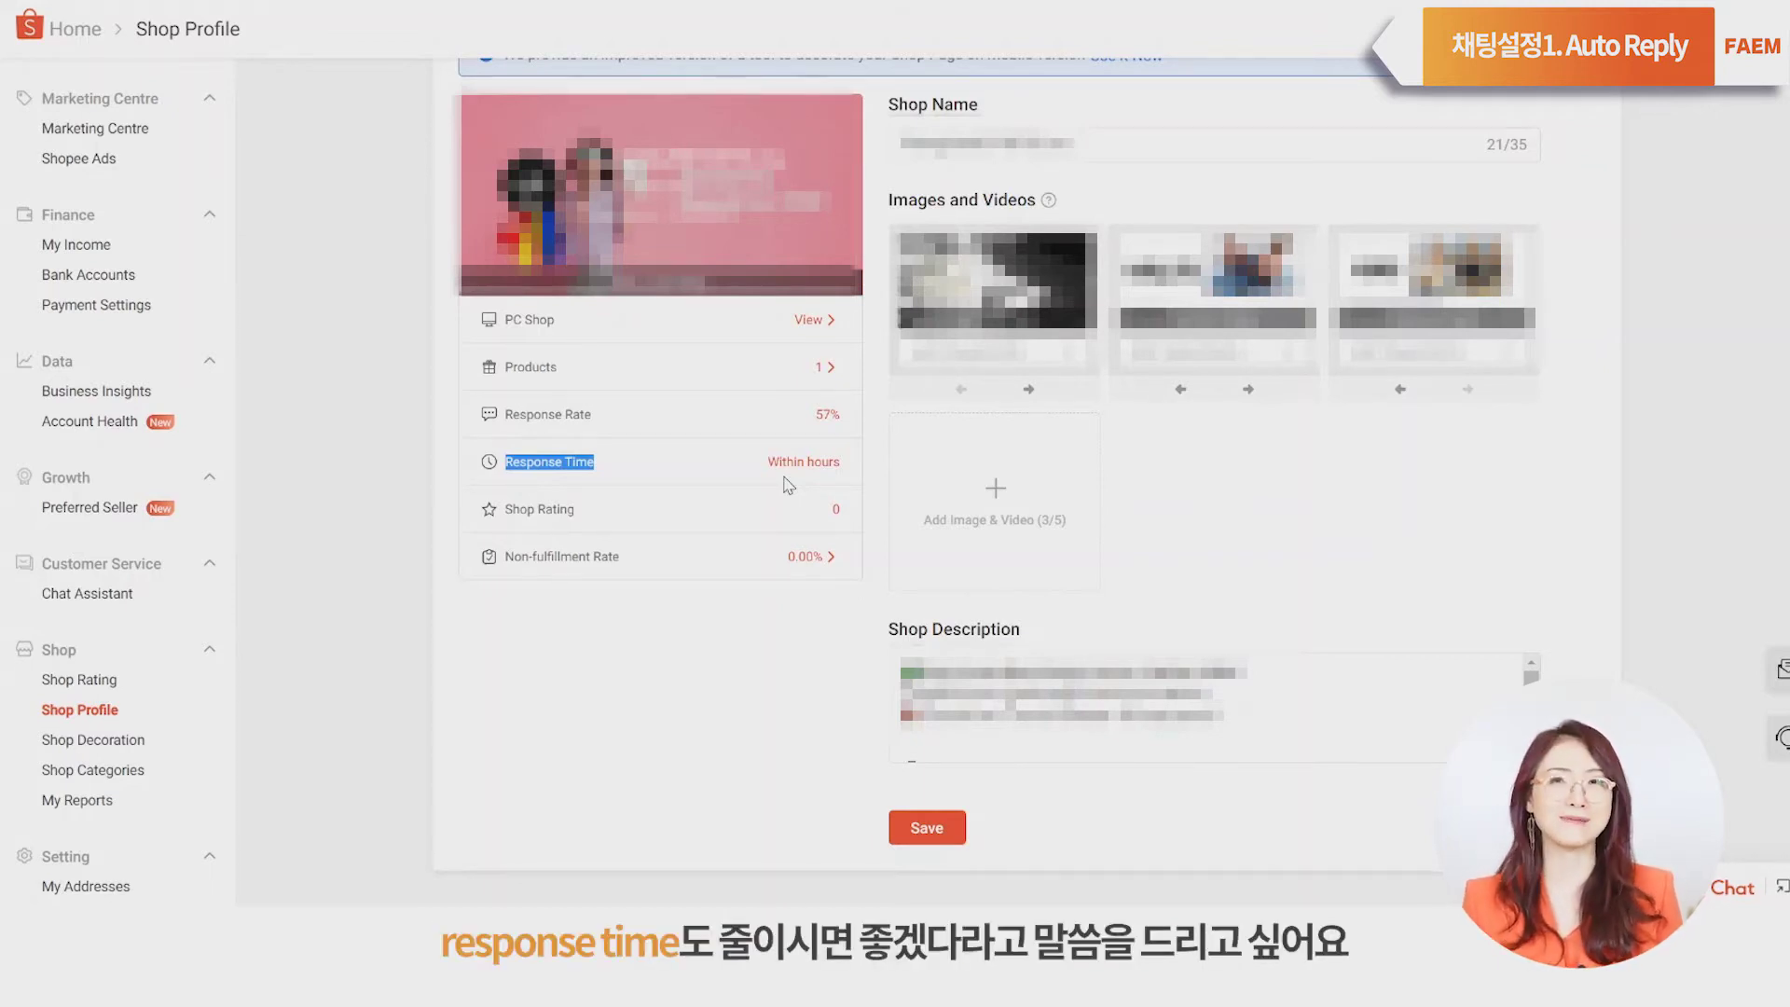
Step: Start a new Shop FAQ in the Chat Assistant's FAQ Assistant and enter "TEST" as its greeting
click(82, 602)
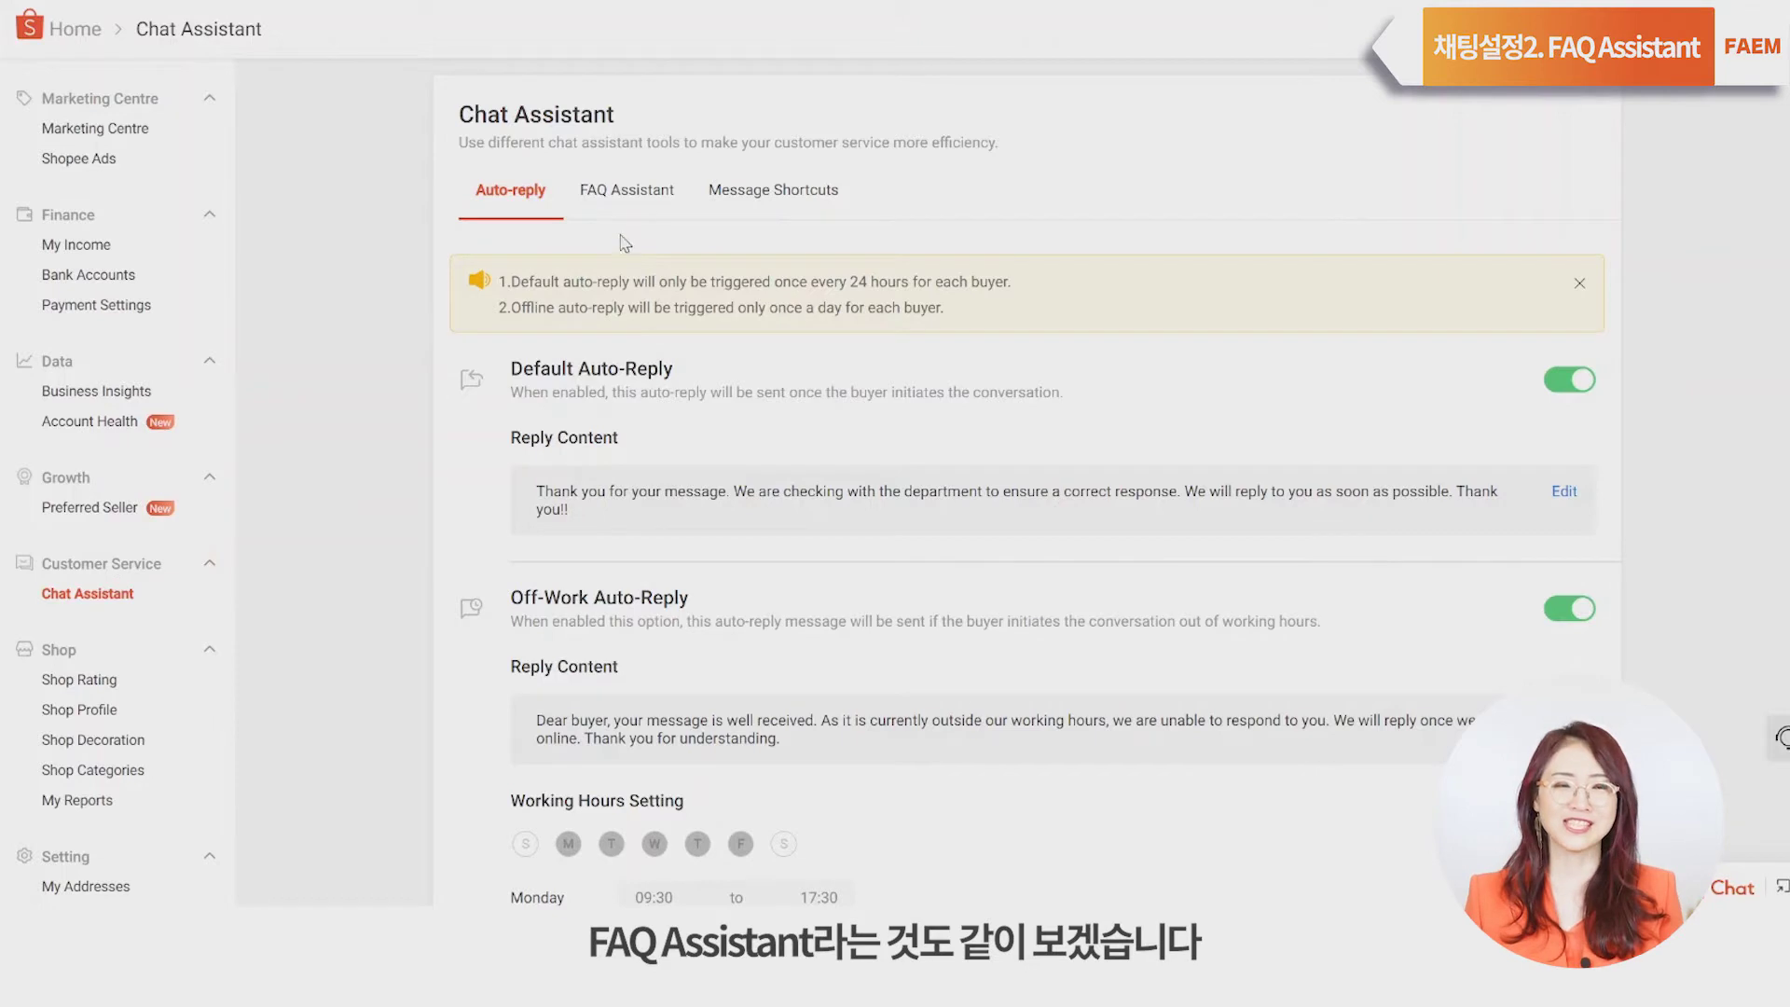
click(630, 202)
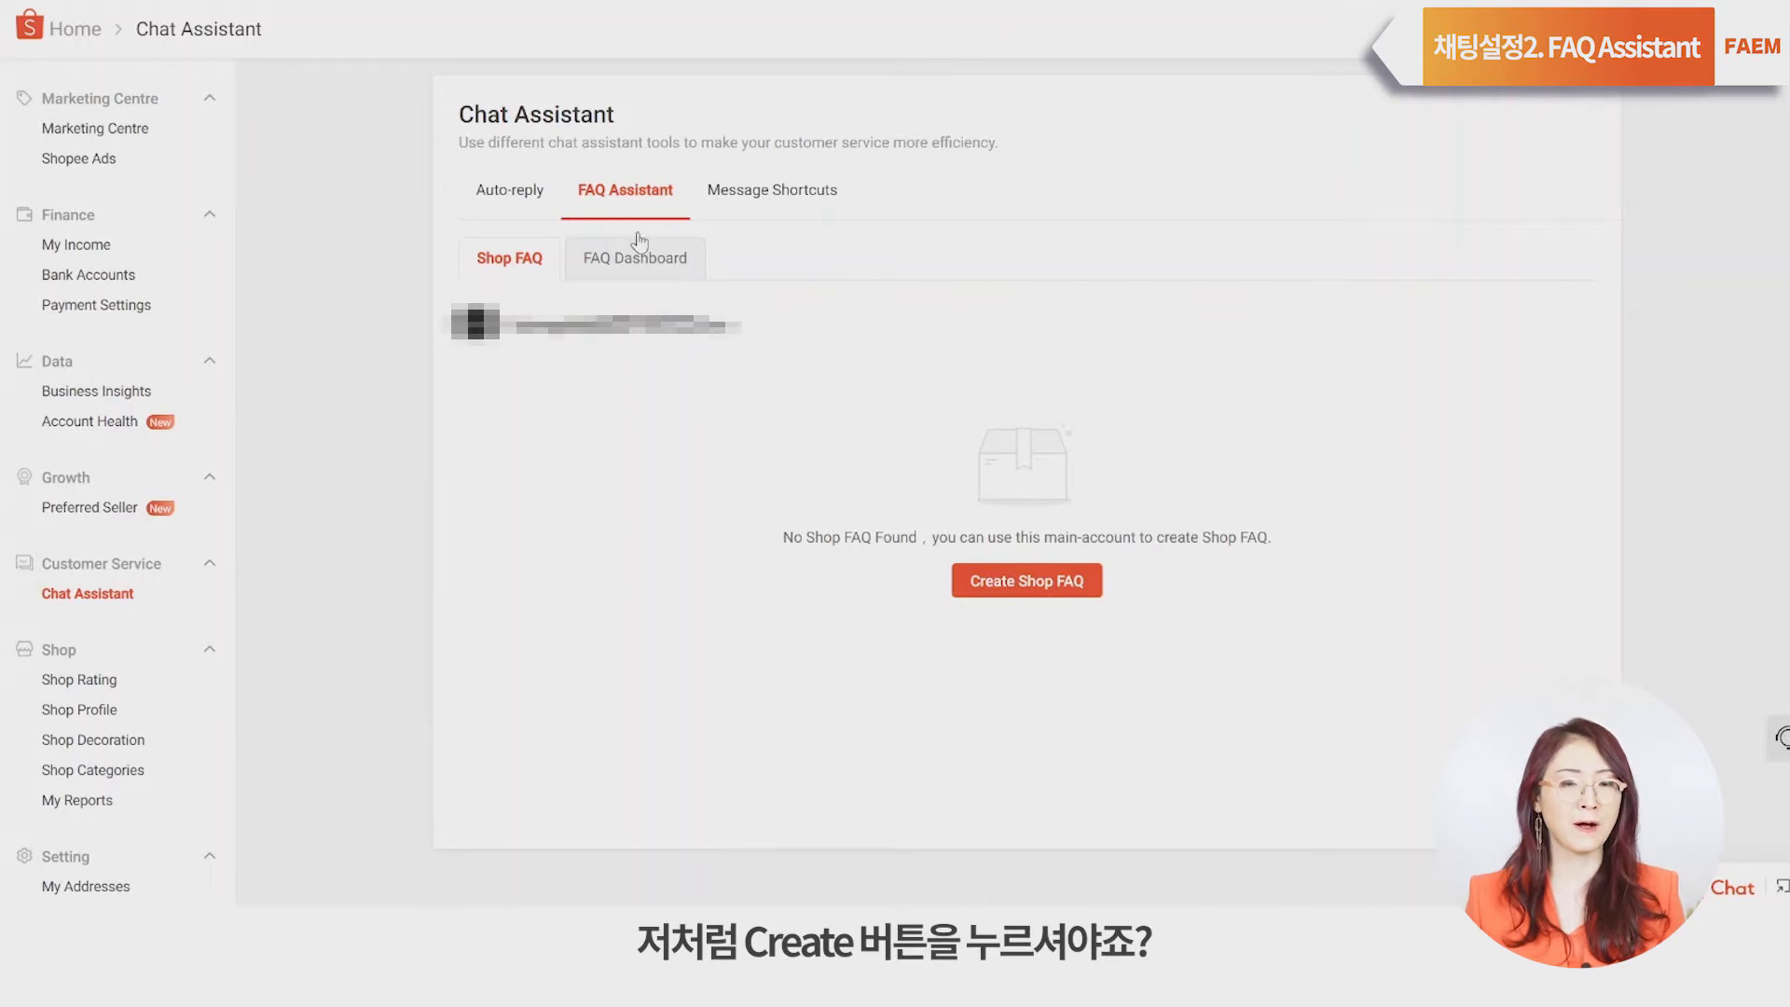
click(1015, 588)
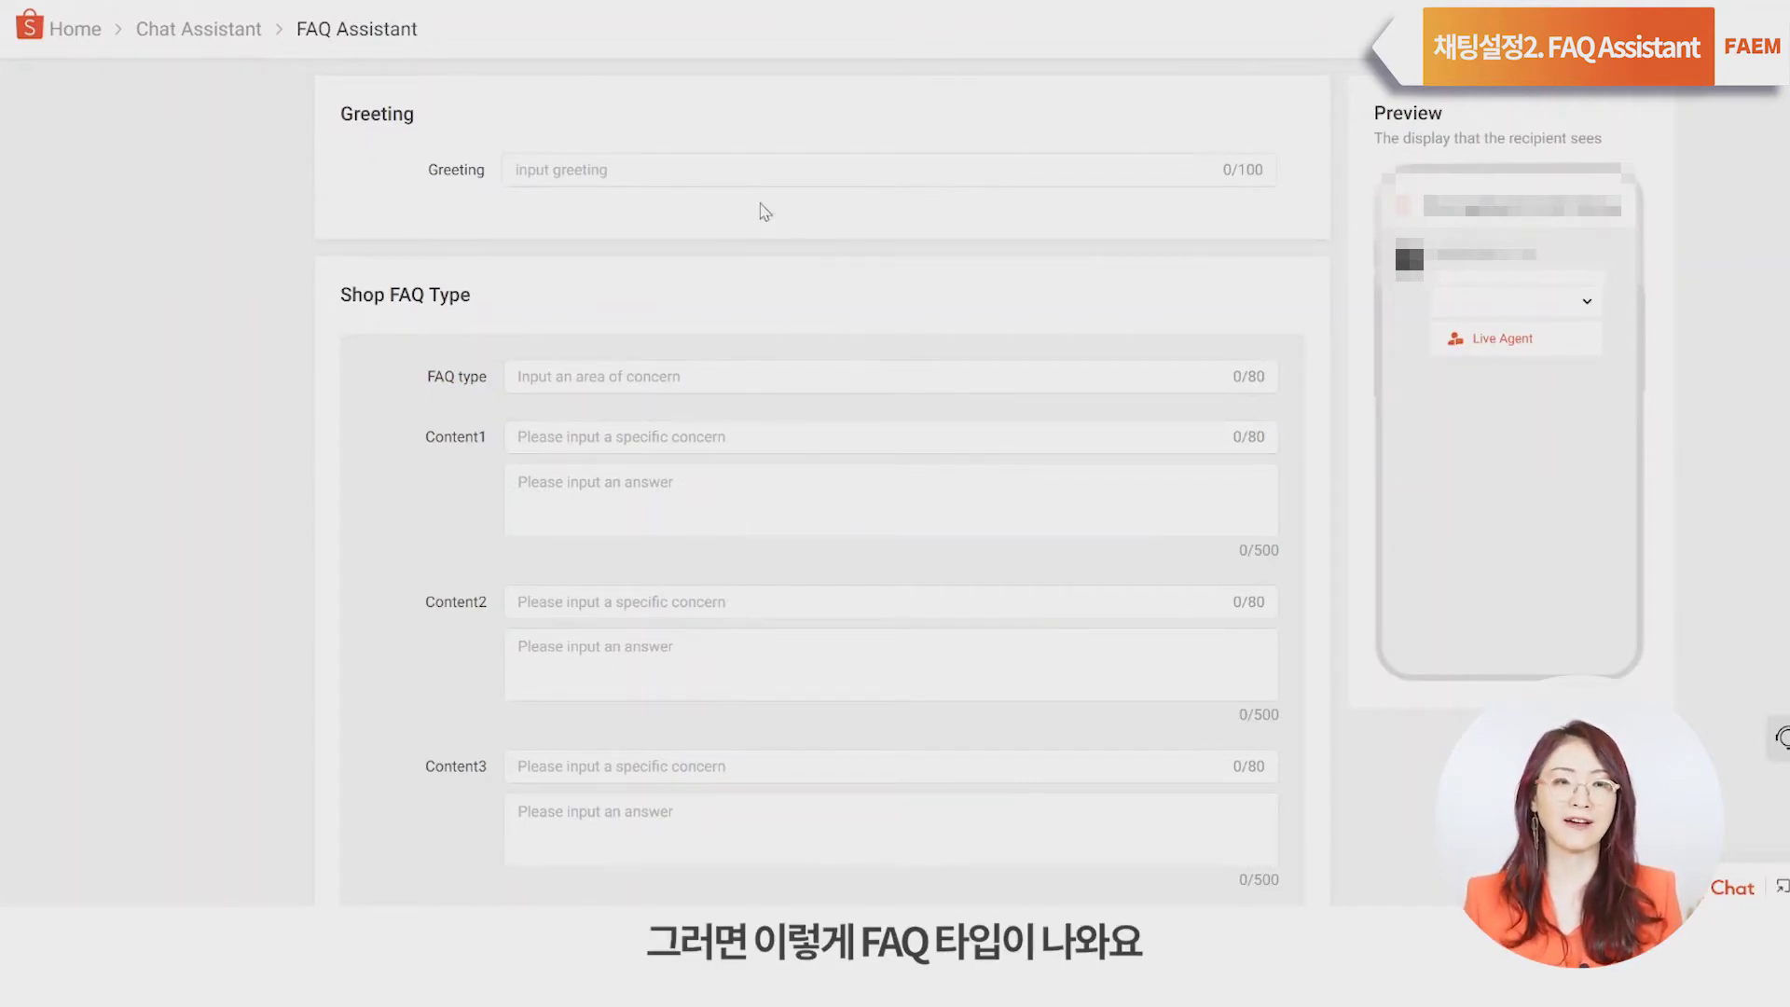
click(523, 170)
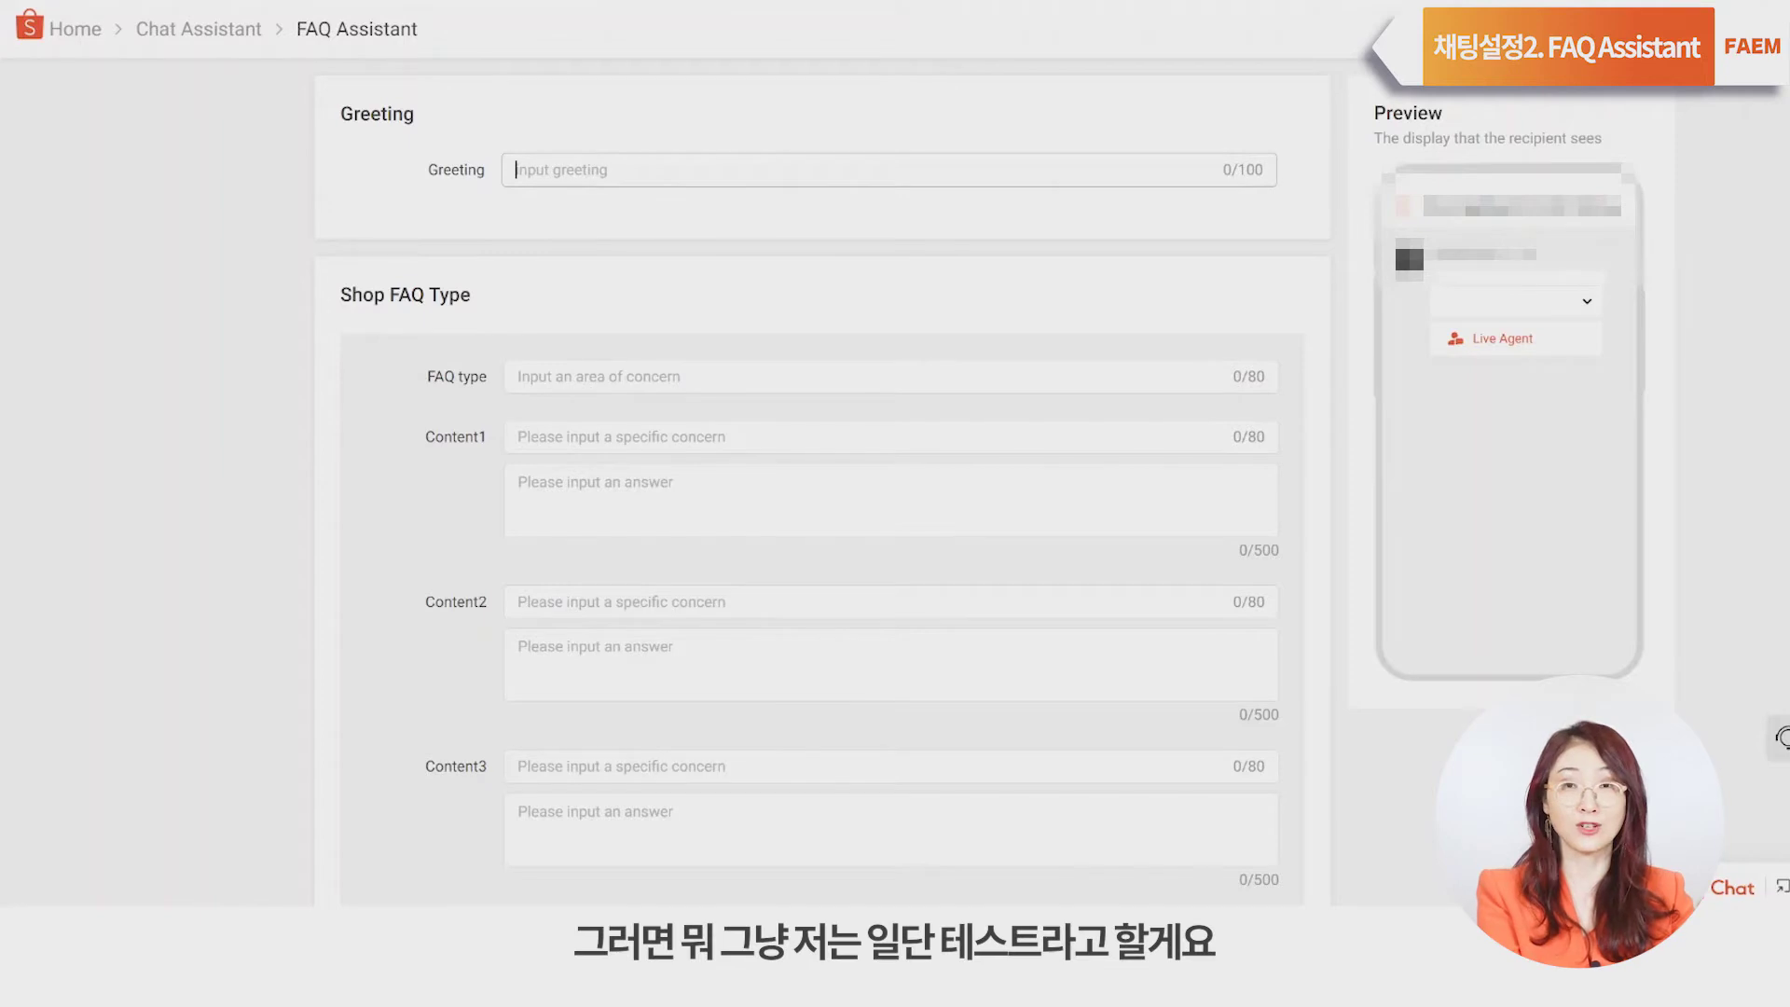
text(TEST)
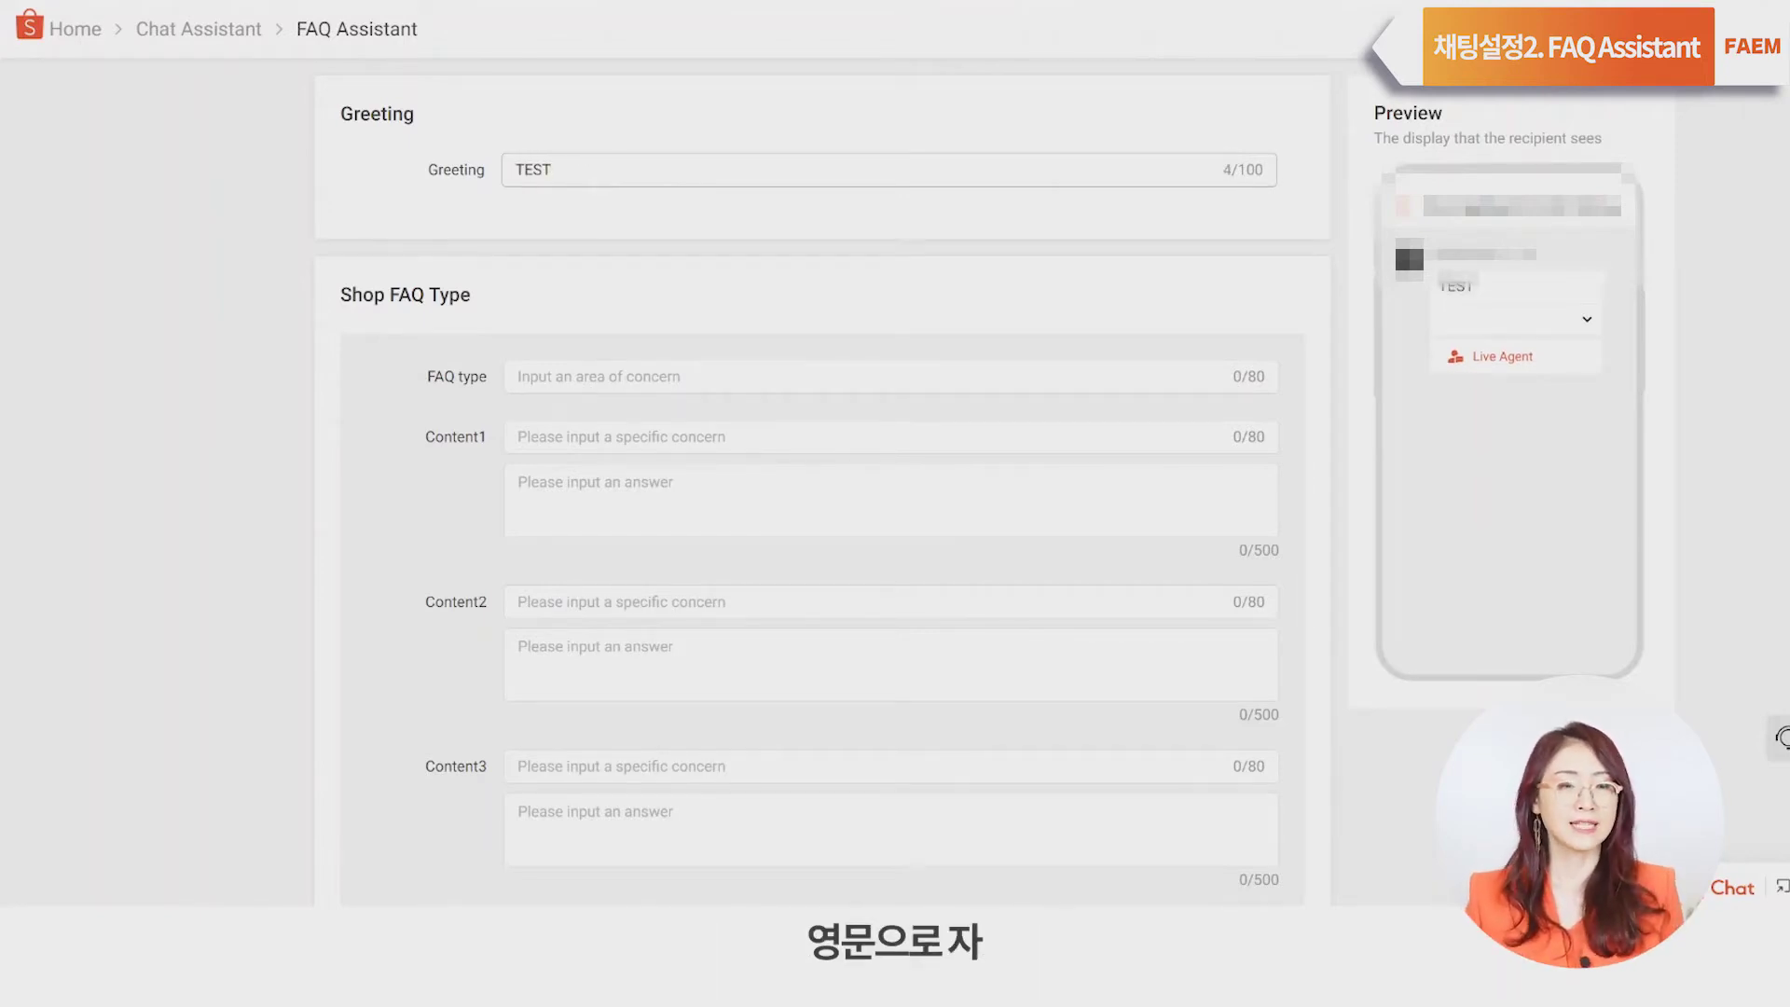
Step: Choose the suggested Product Concern as the FAQ type
scroll(651, 291, down, 1)
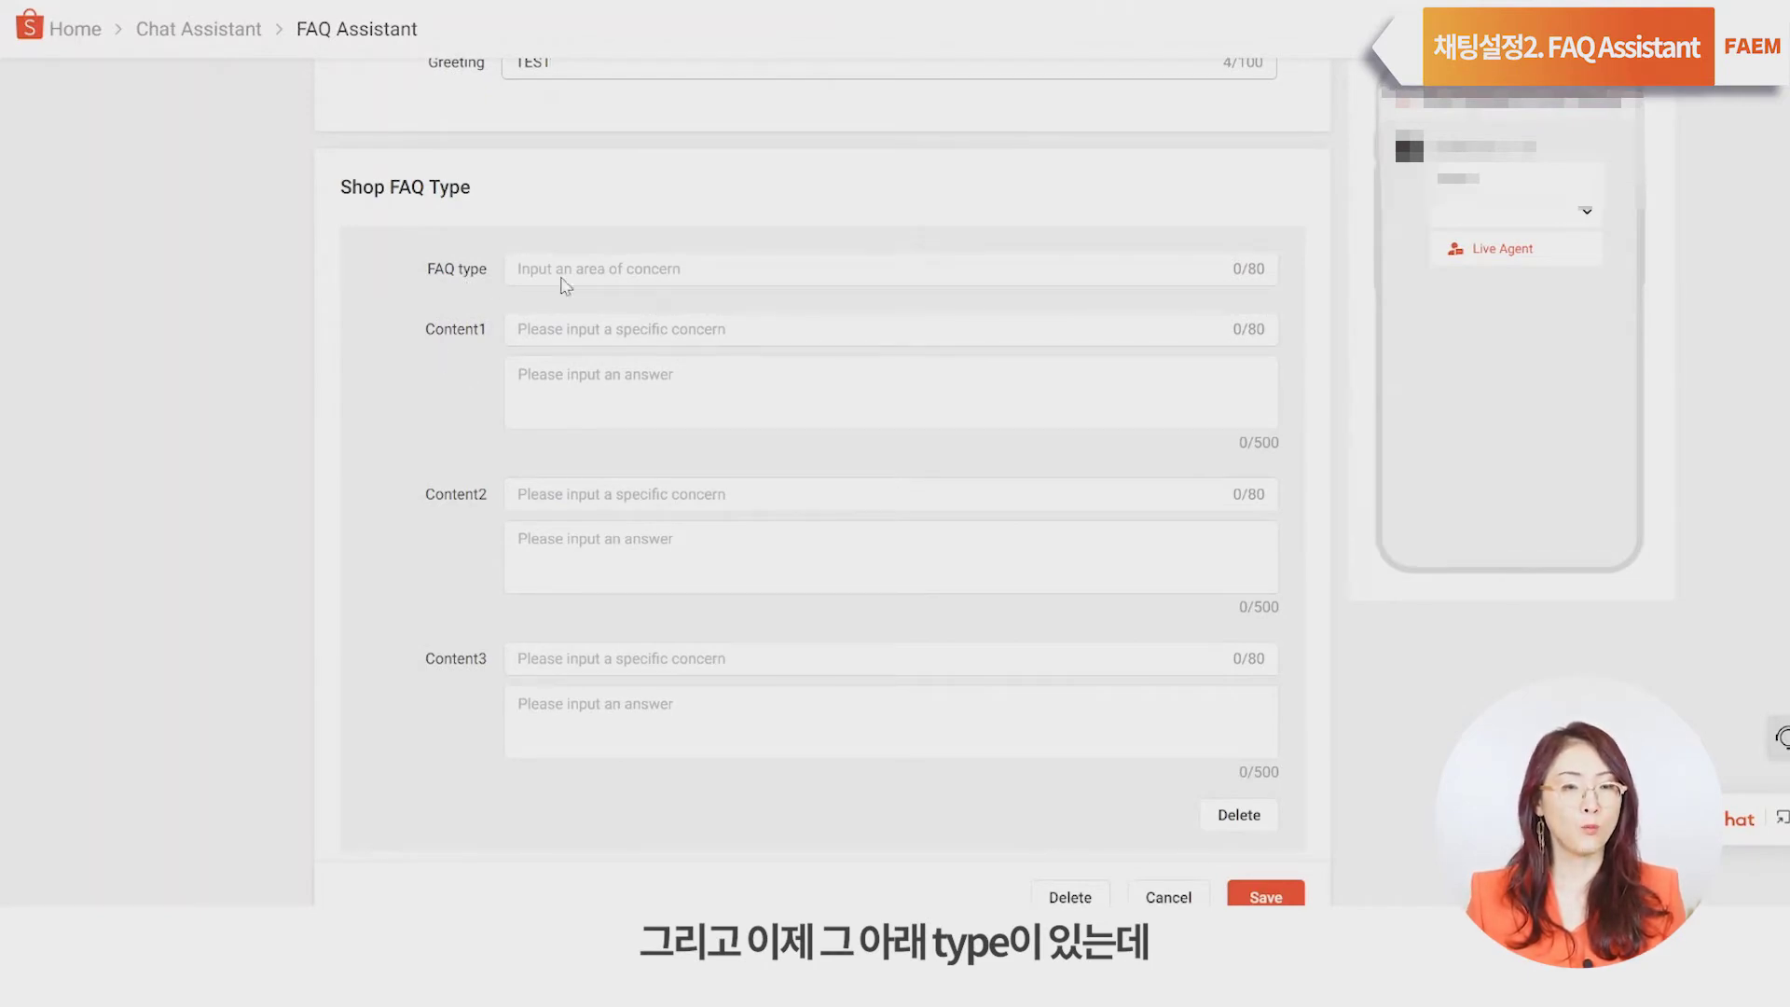
click(569, 271)
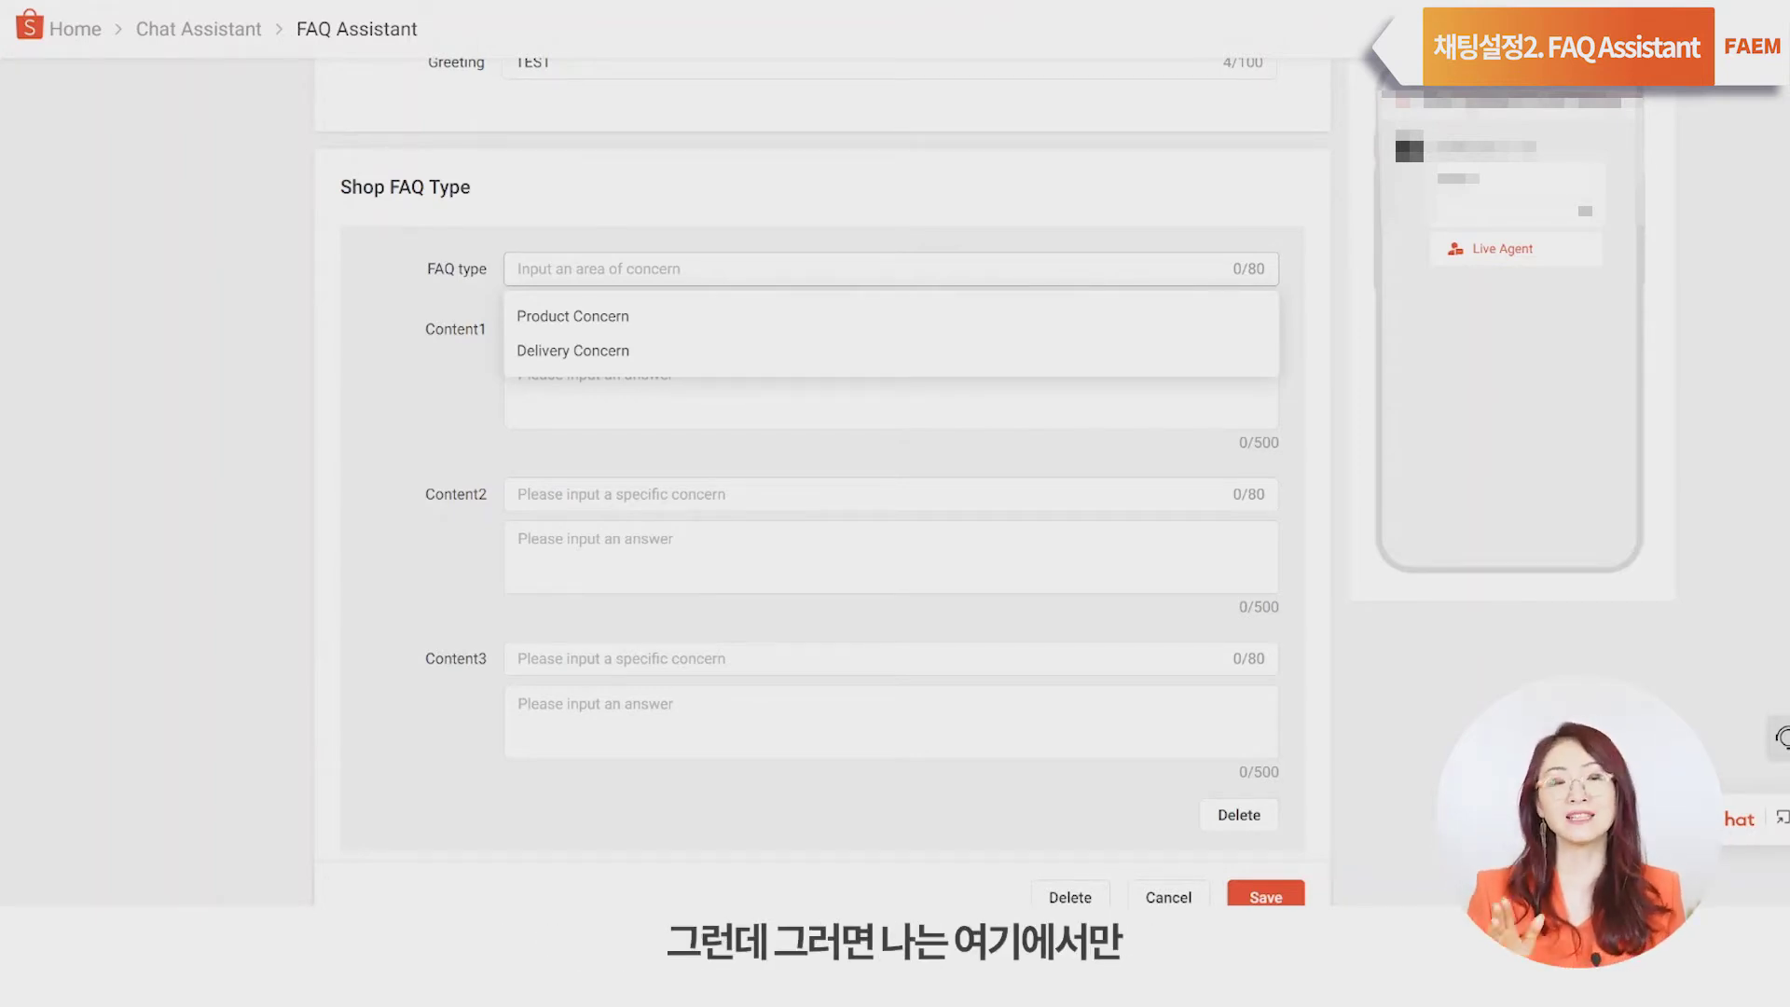
click(620, 318)
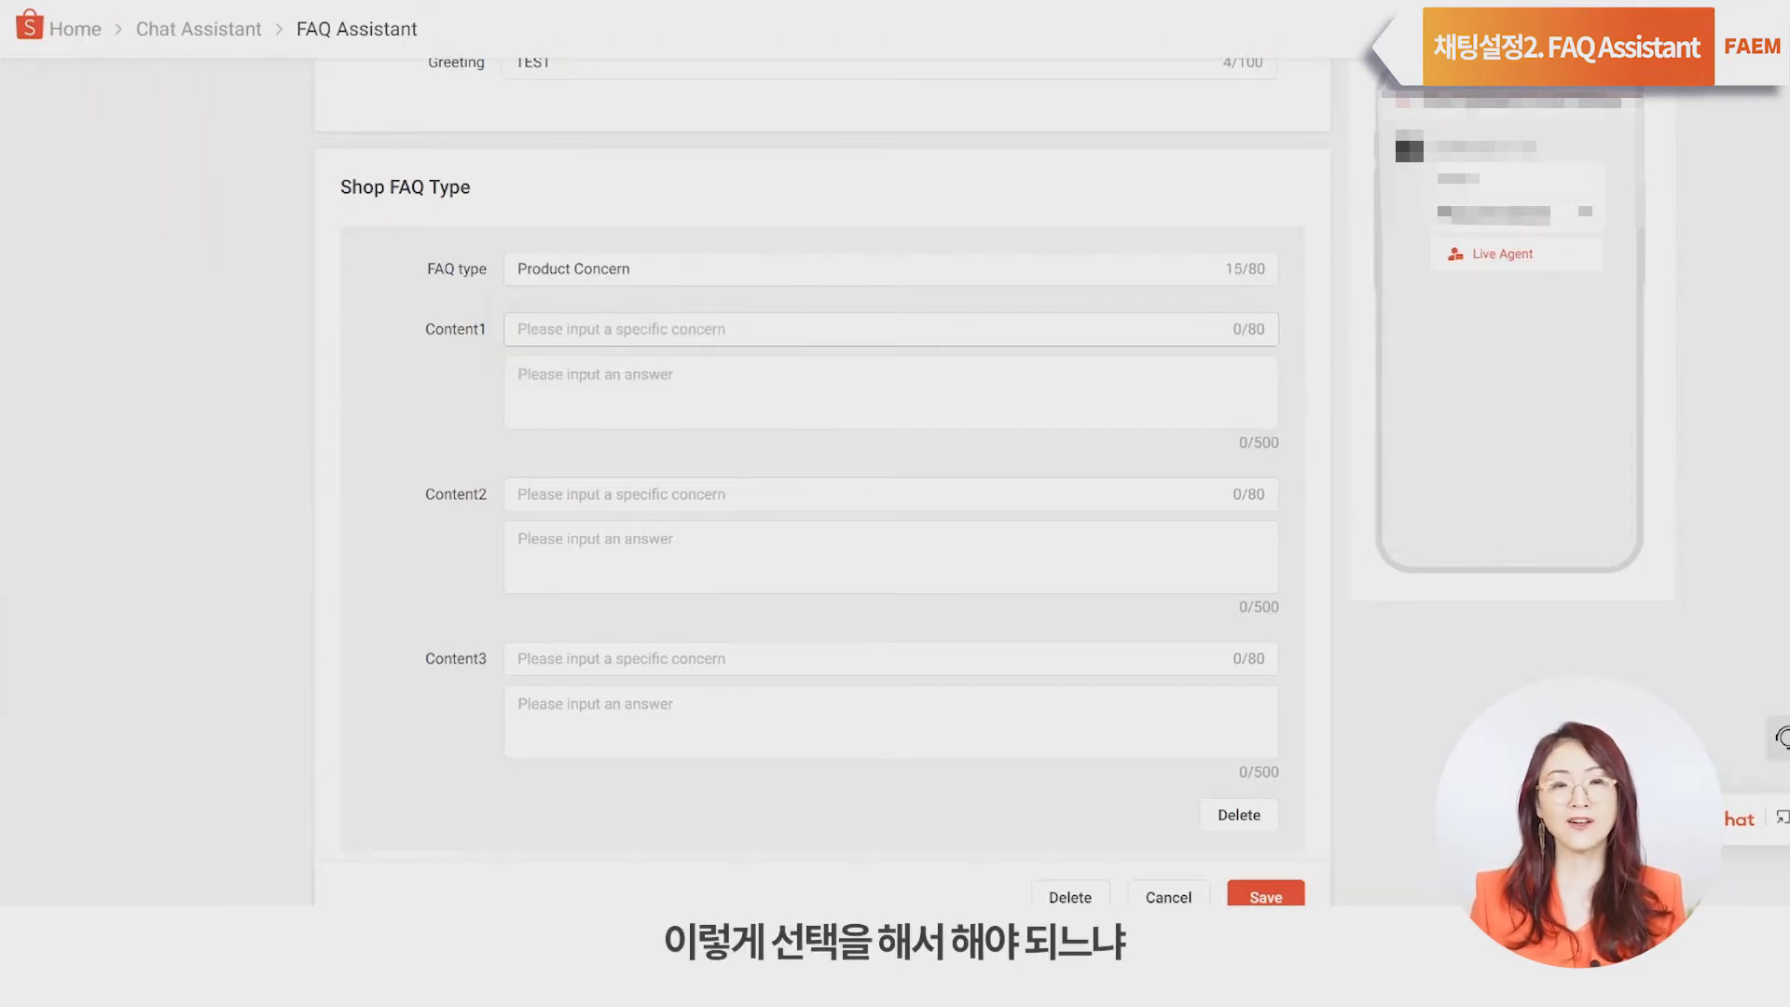
Step: Replace the chosen FAQ type with the custom entry "Service Concern"
drag(632, 270, 517, 270)
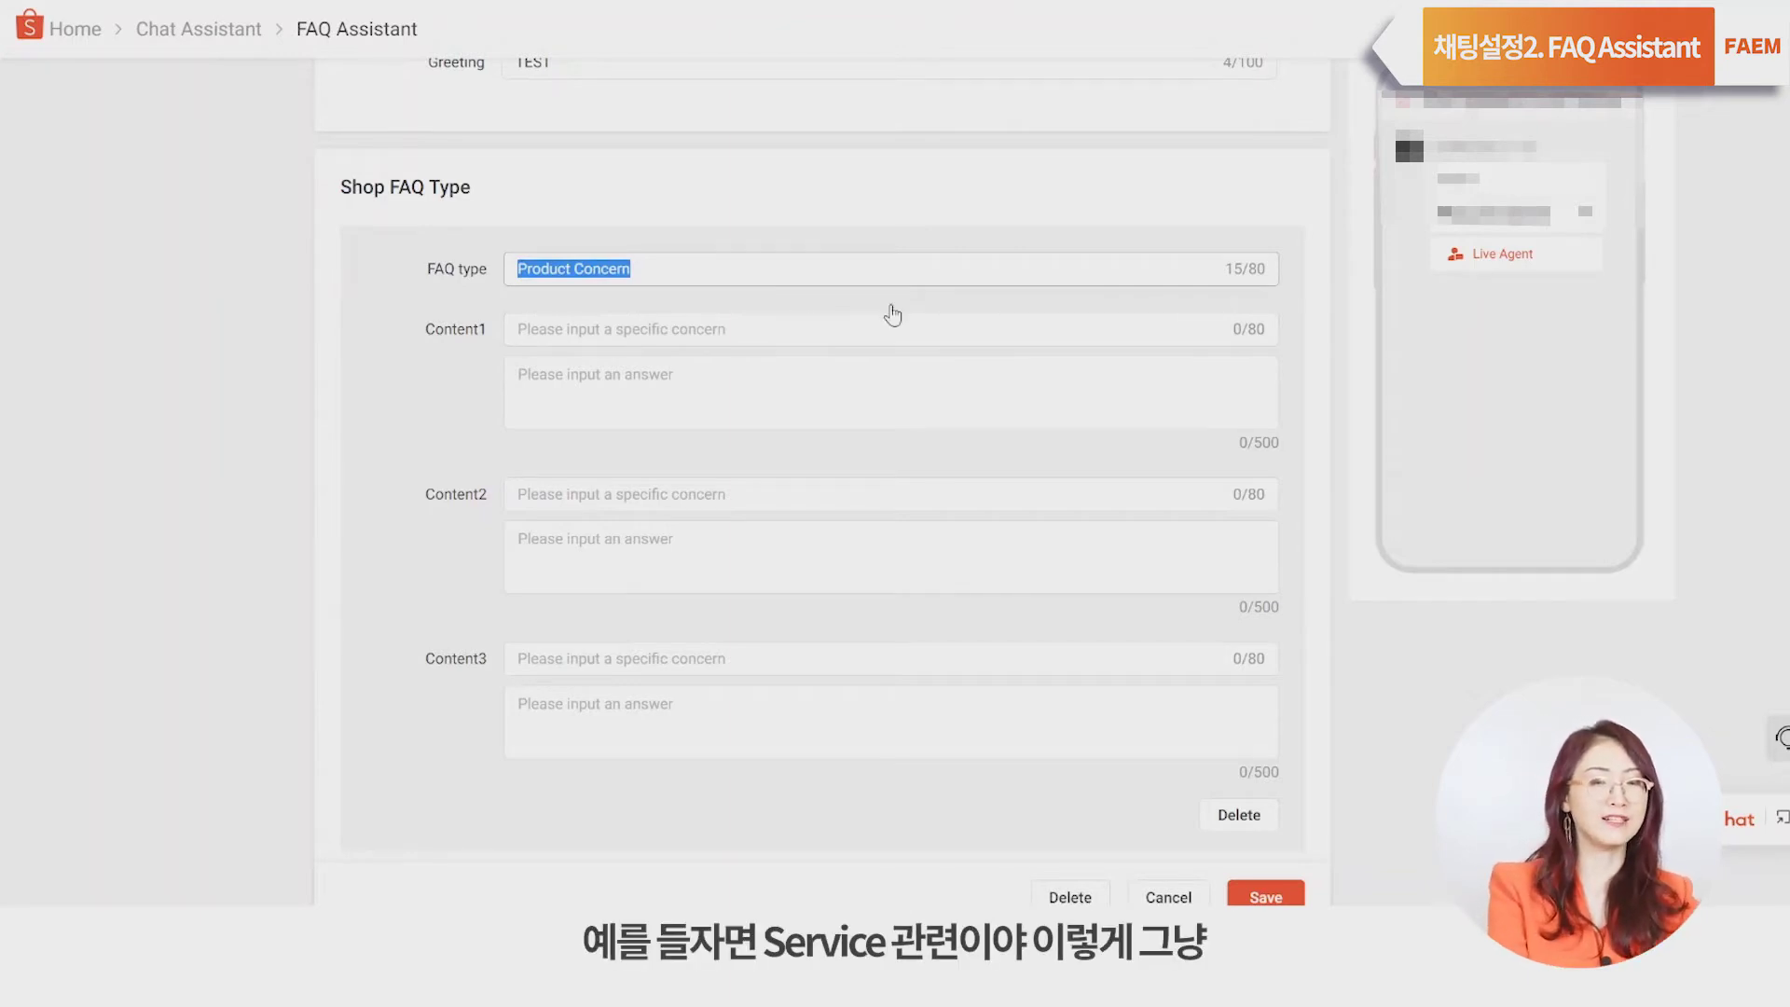
key(BackSpace)
text(Serv)
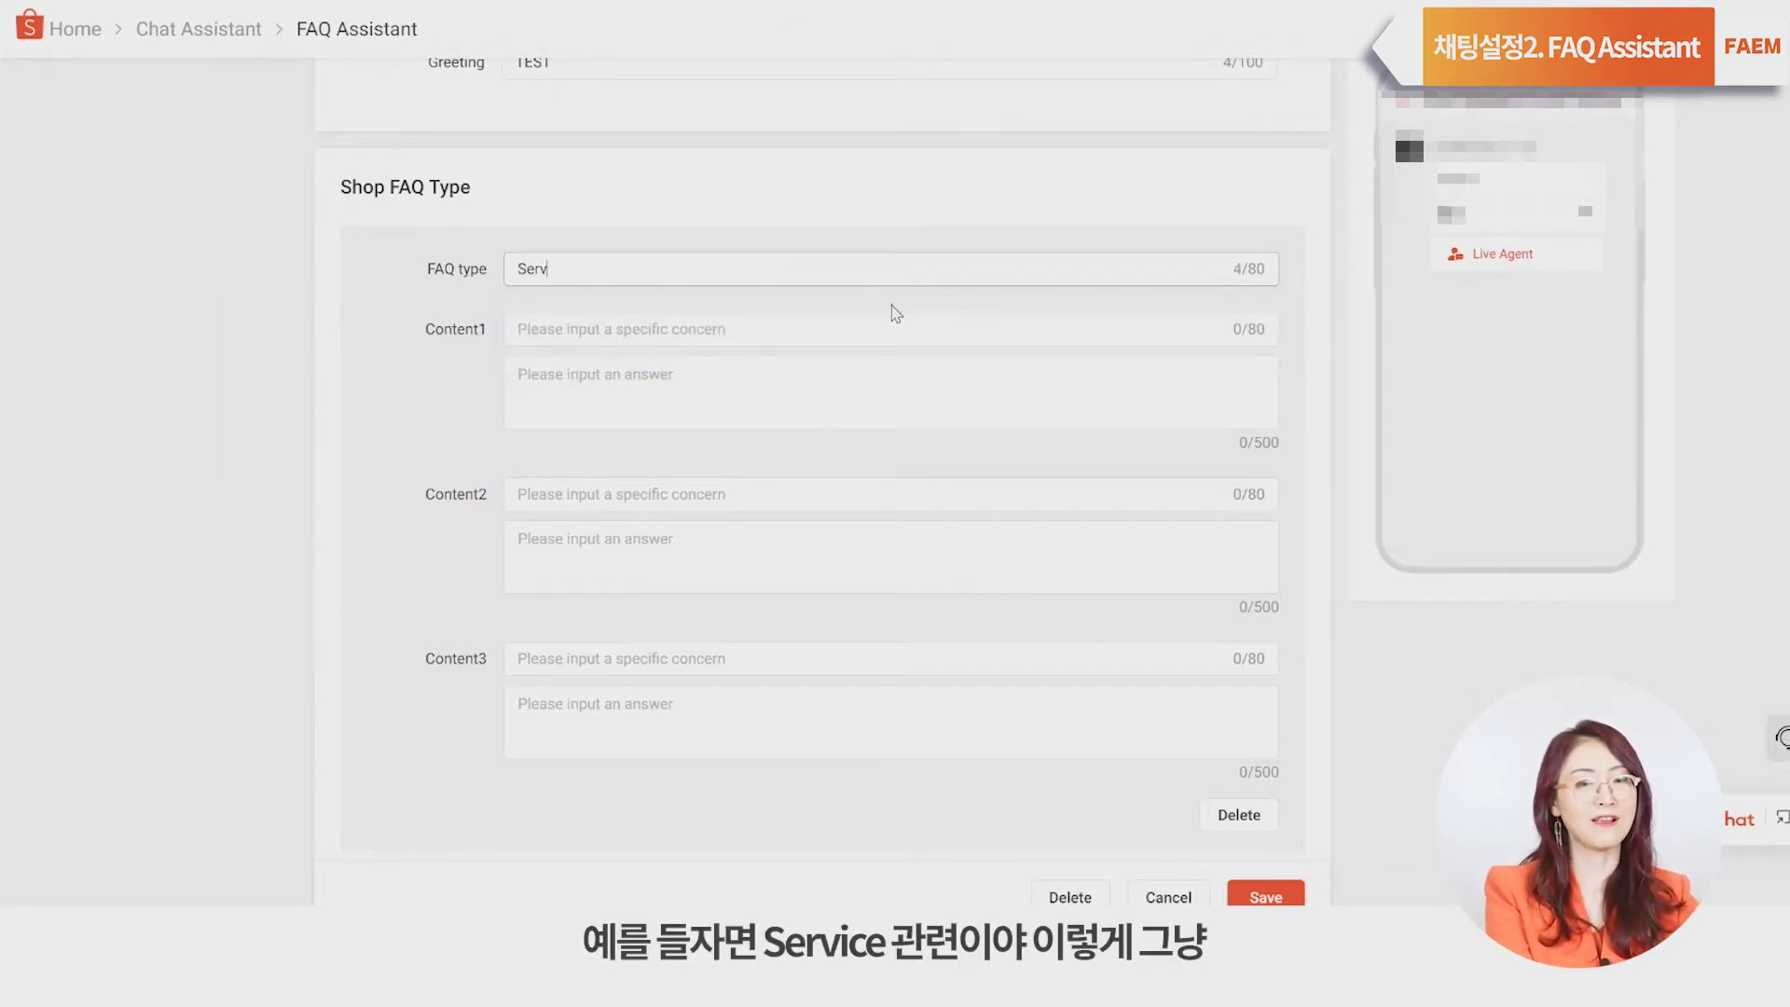
text(ice Concern)
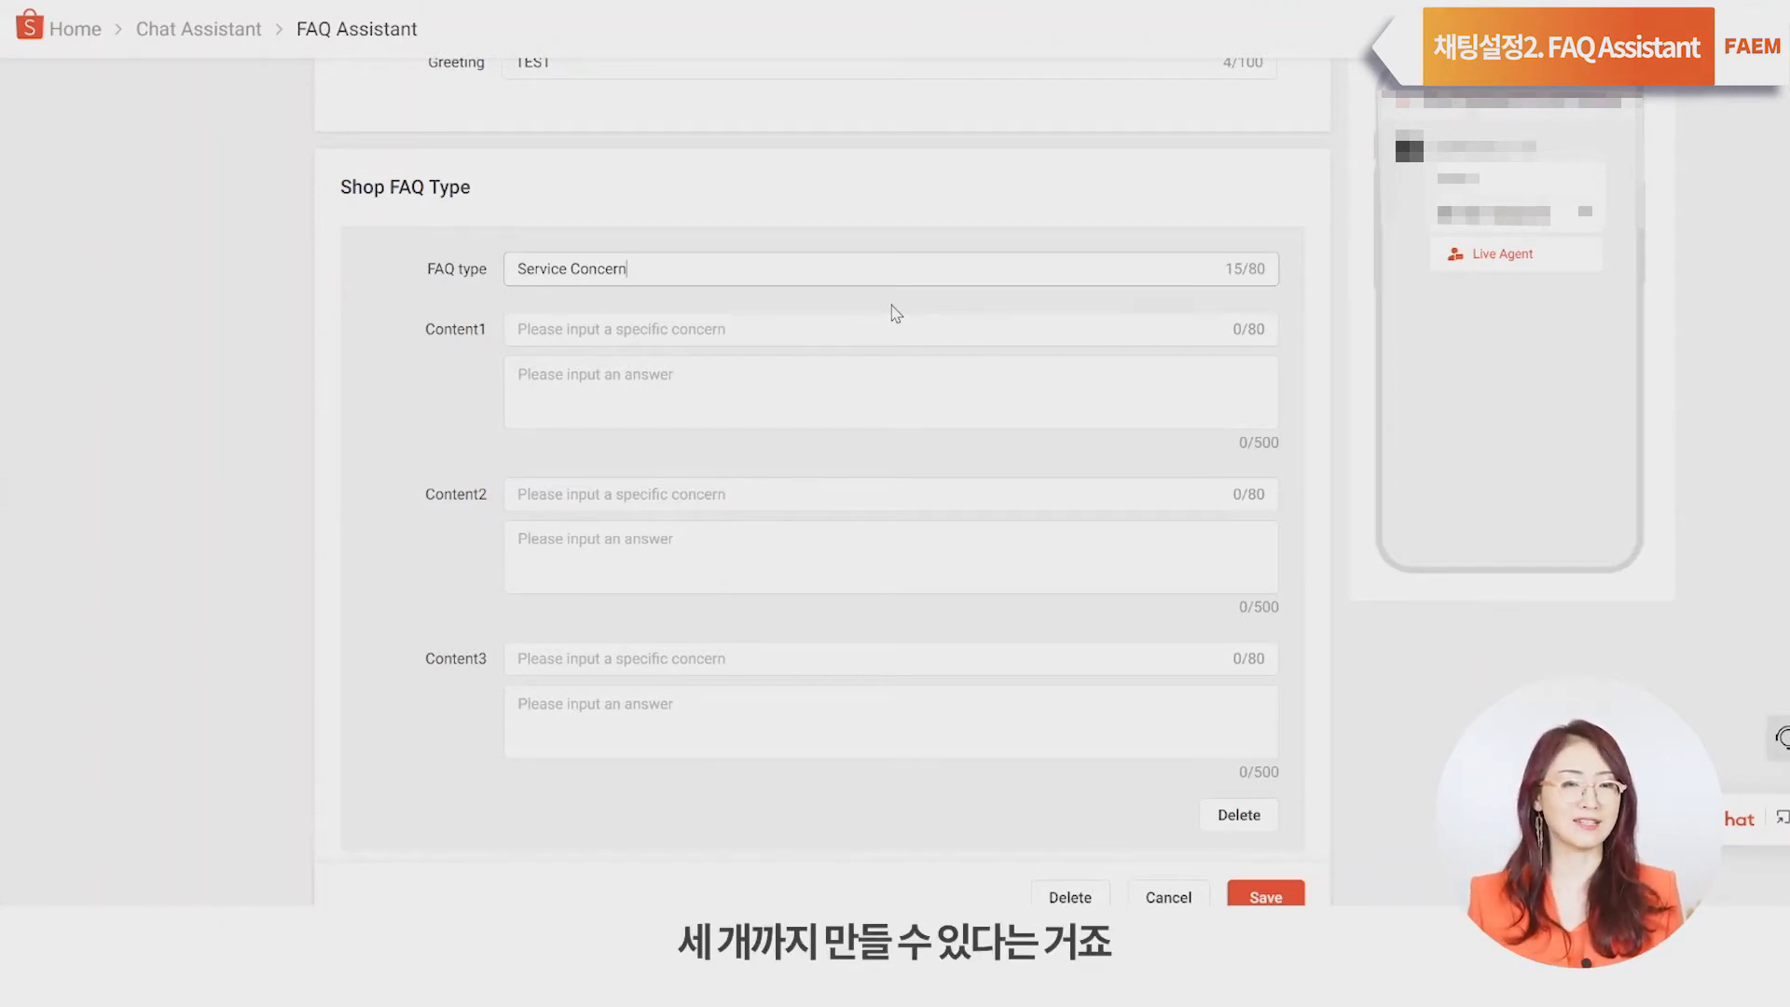
Step: Change the FAQ type to Product Concern and choose "Could the products be purchased?" as its first question
scroll(914, 327, down, 1)
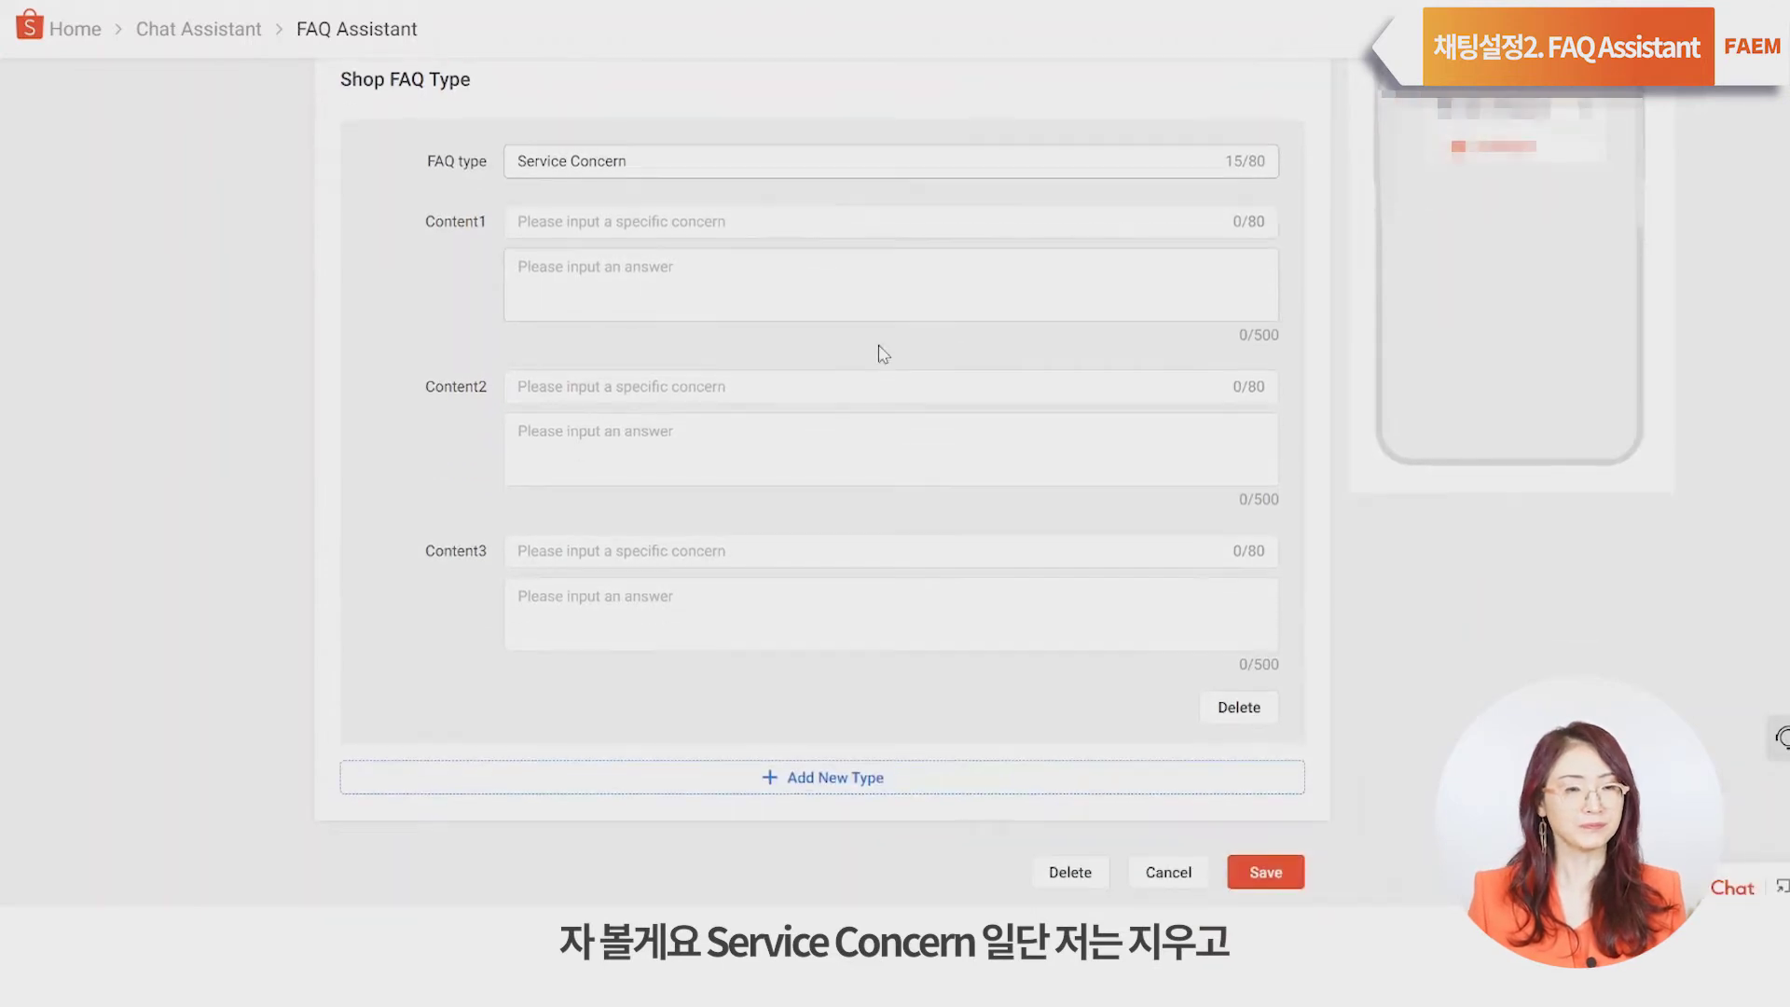
drag(630, 161, 471, 160)
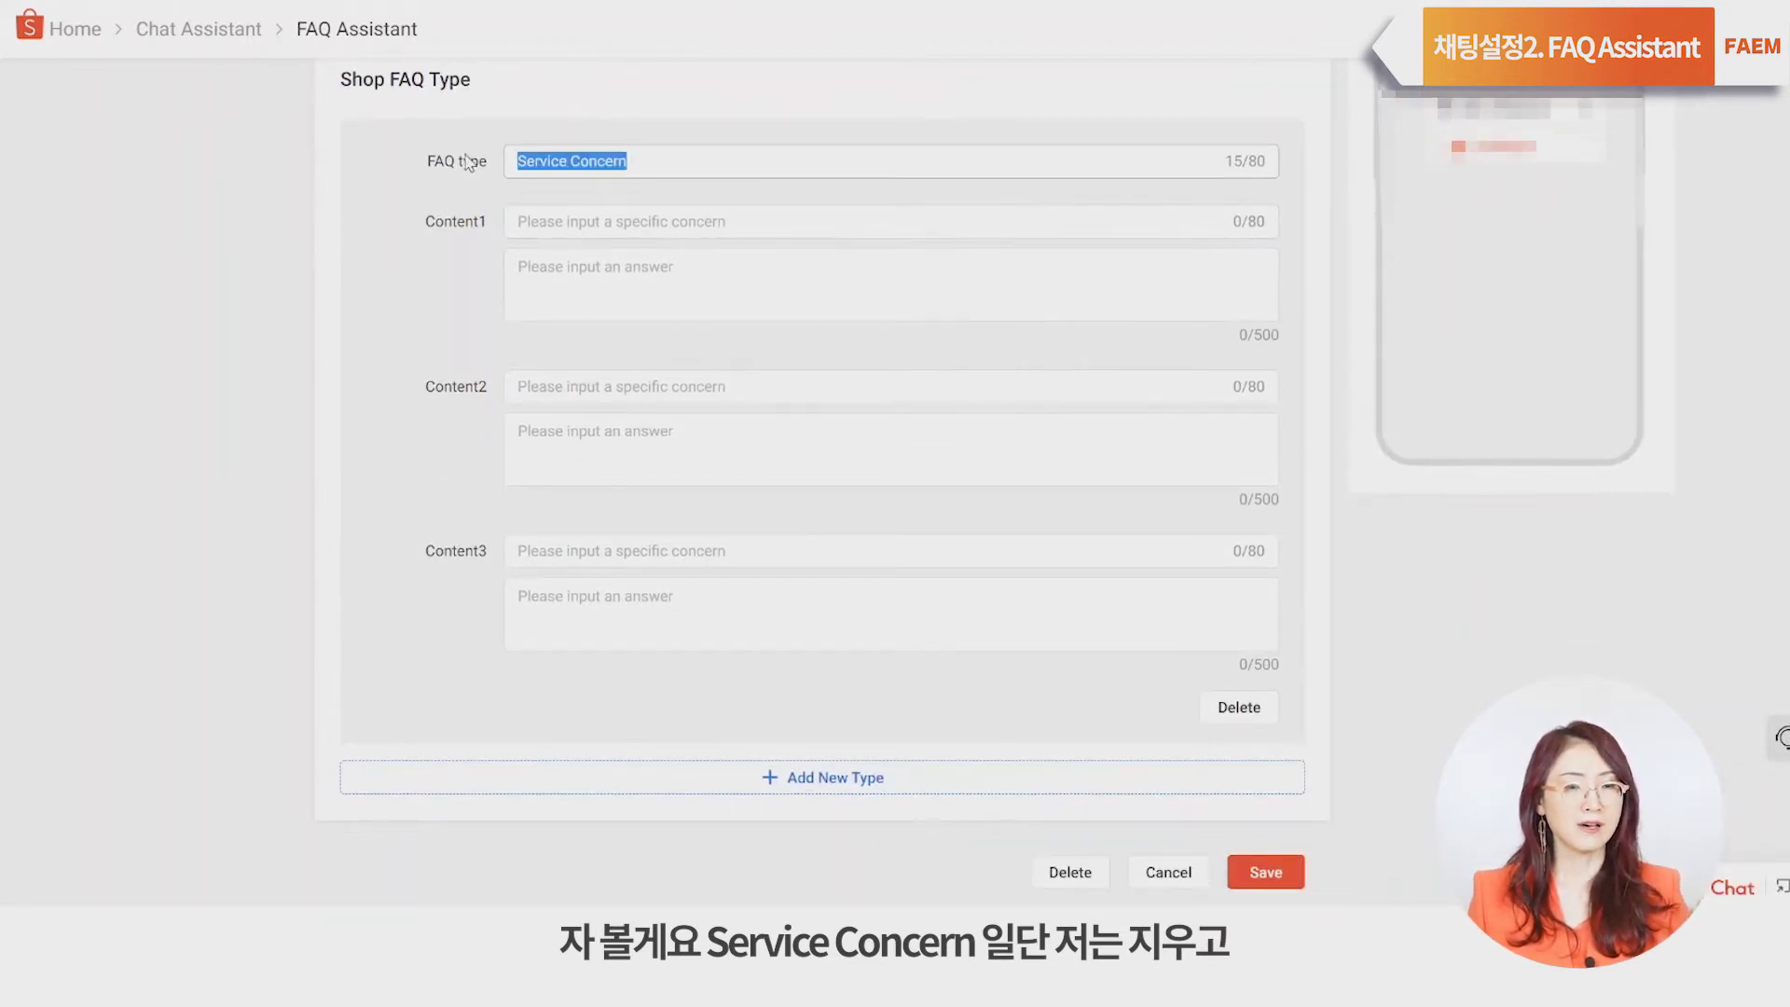
key(BackSpace)
click(609, 213)
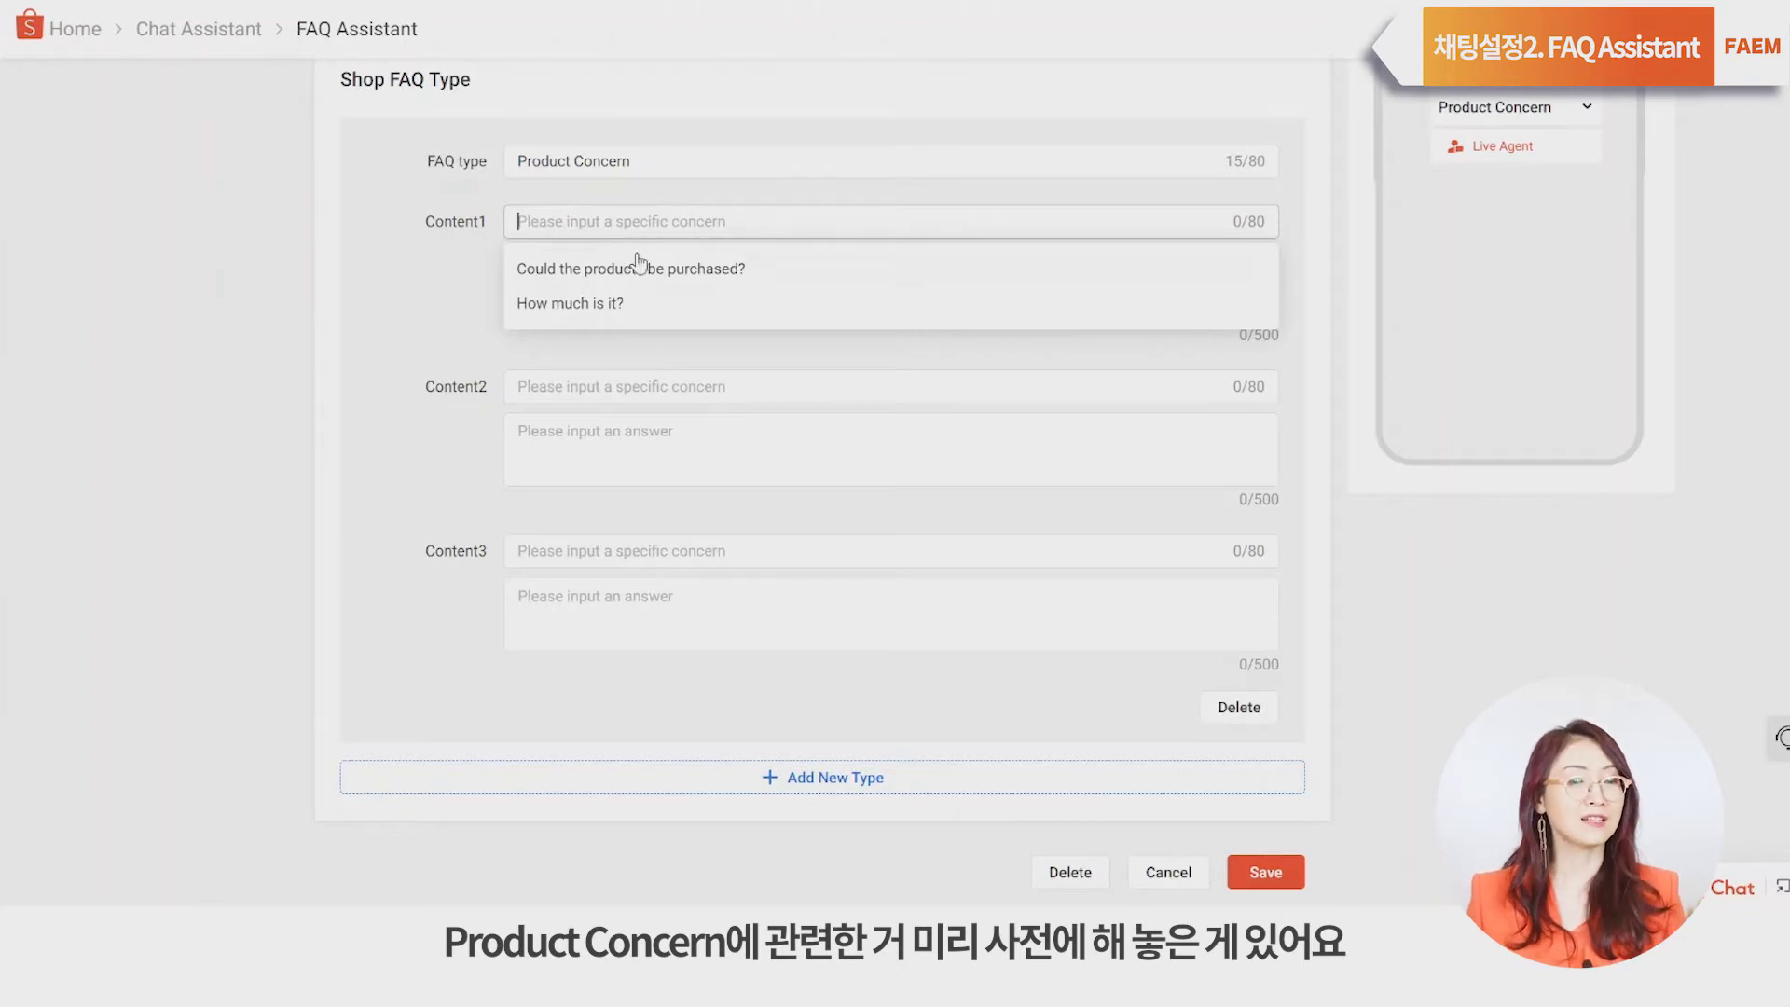
click(747, 271)
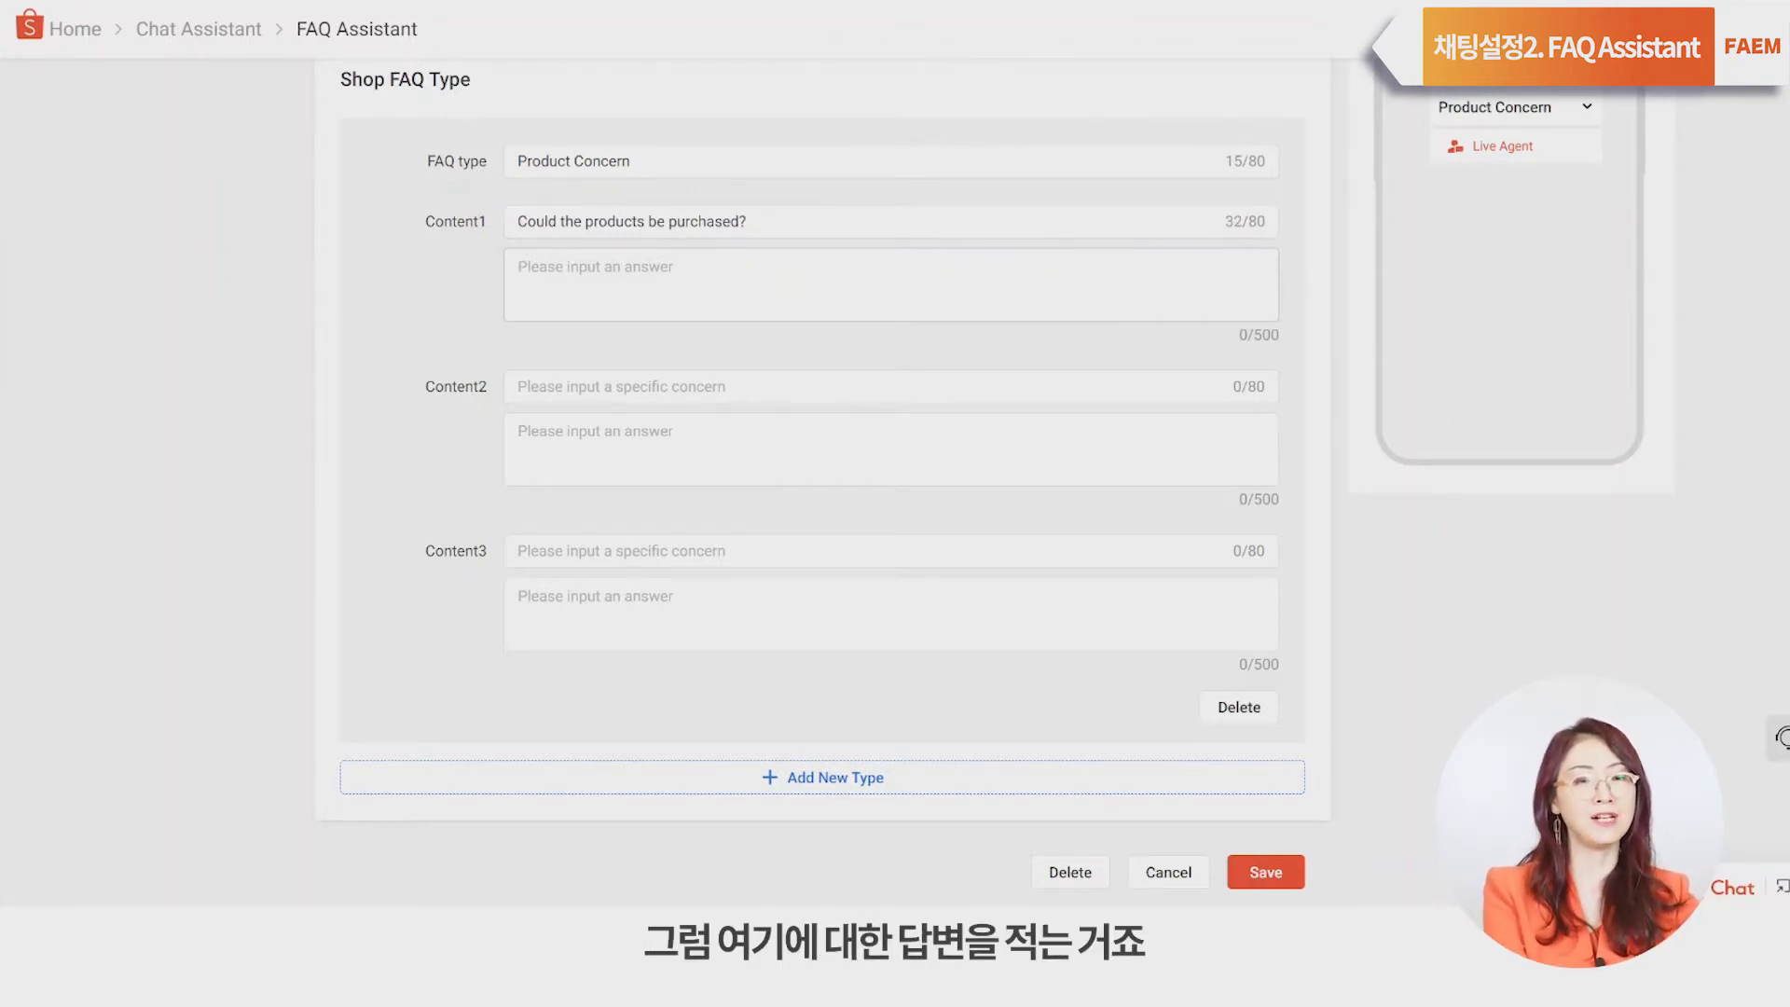
Step: Enter "Of course, we have lots of inventory." as the answer to the first Product Concern question
text(Of course, )
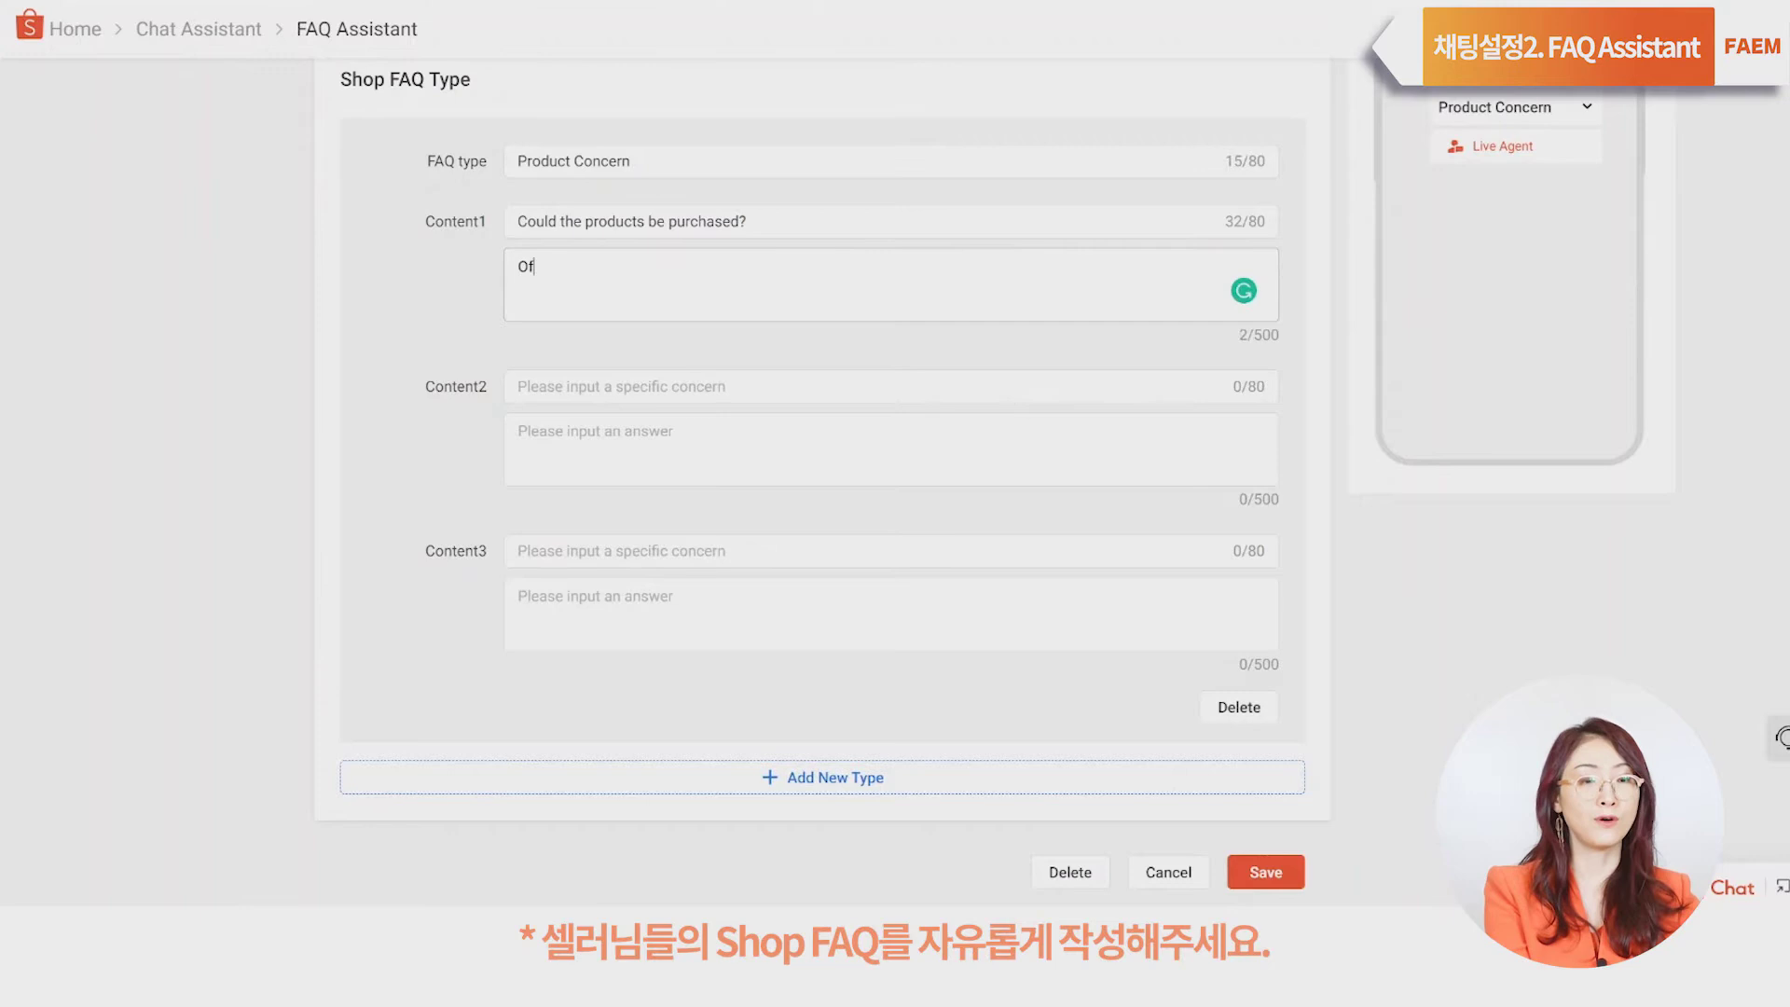
text(we al)
key(BackSpace)
key(BackSpace)
key(BackSpace)
text(ha)
key(BackSpace)
key(BackSpace)
key(BackSpace)
text(e hv)
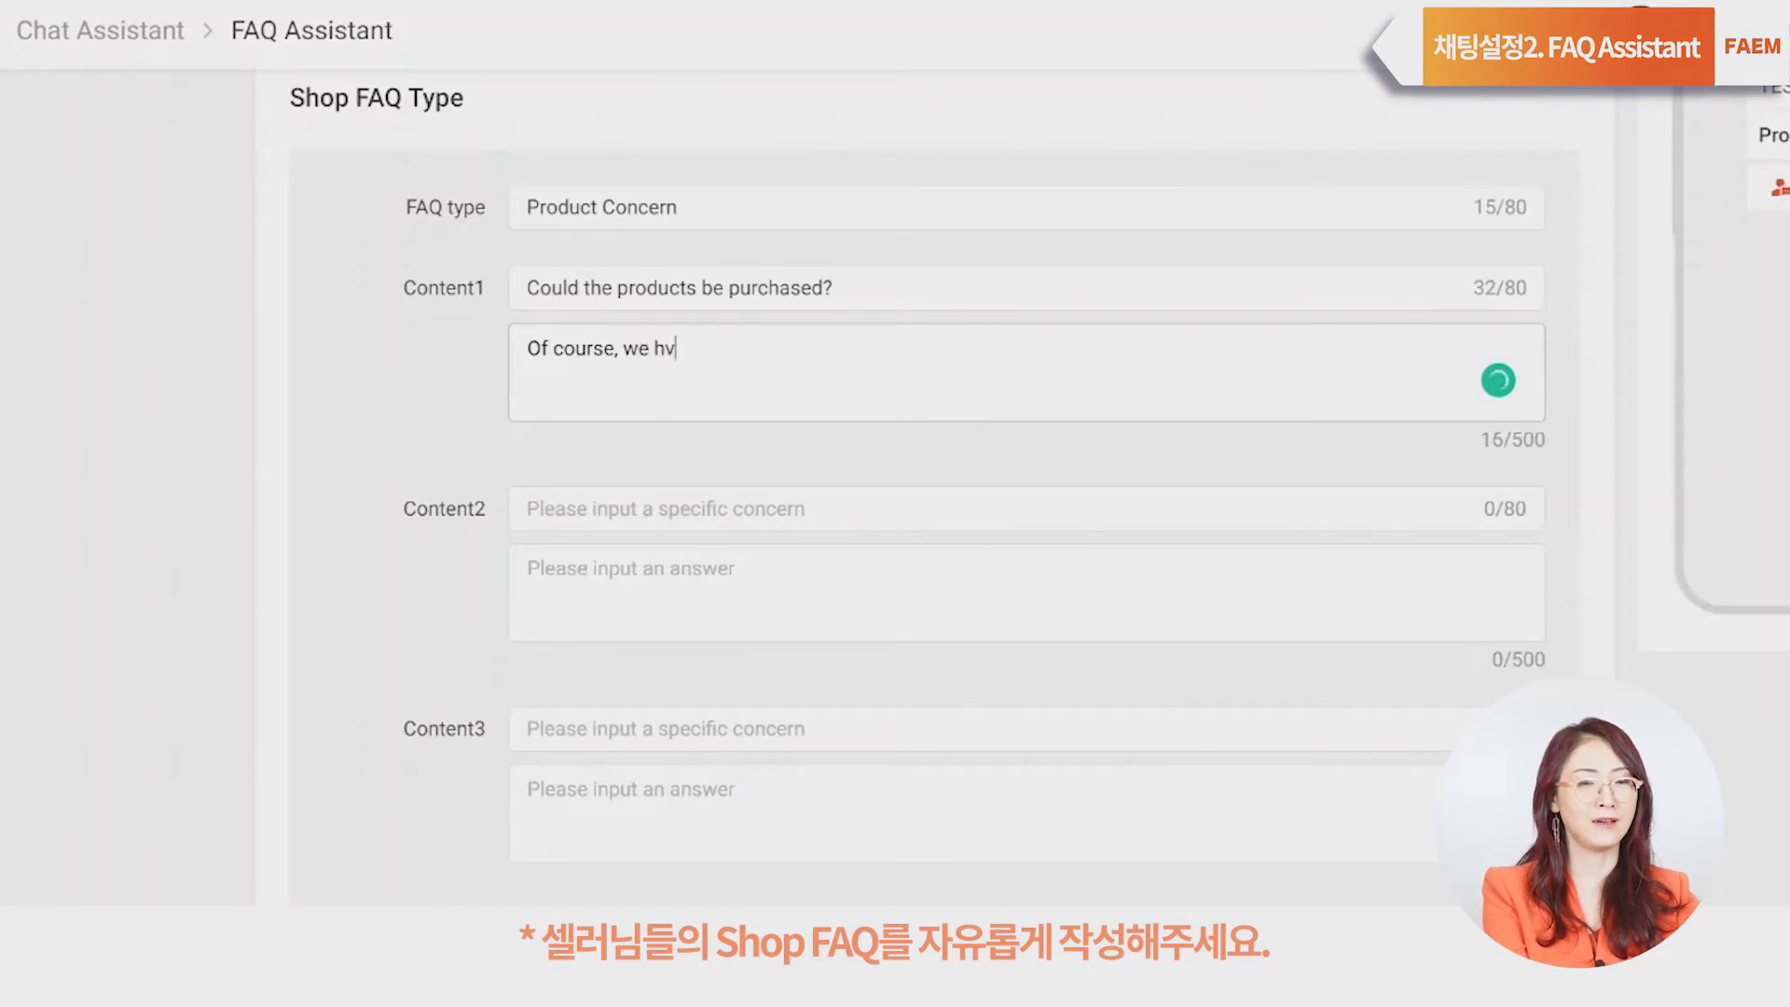
key(BackSpace)
text(ave lots of)
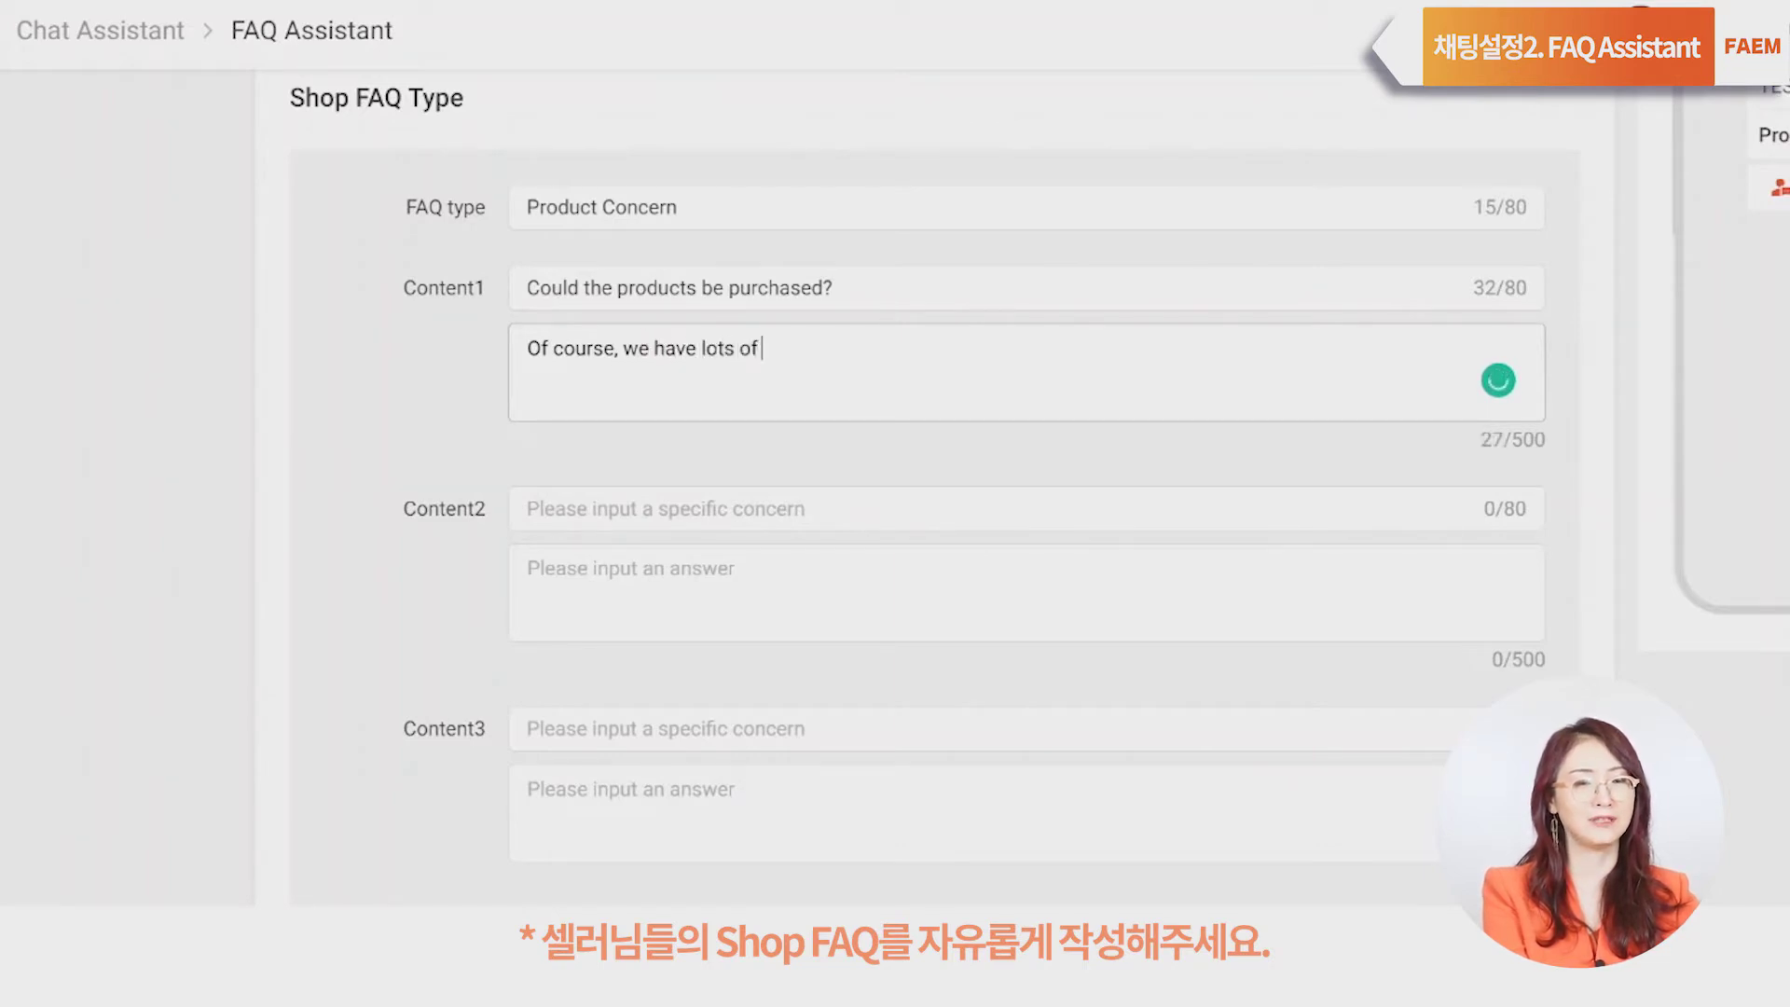
text( inv)
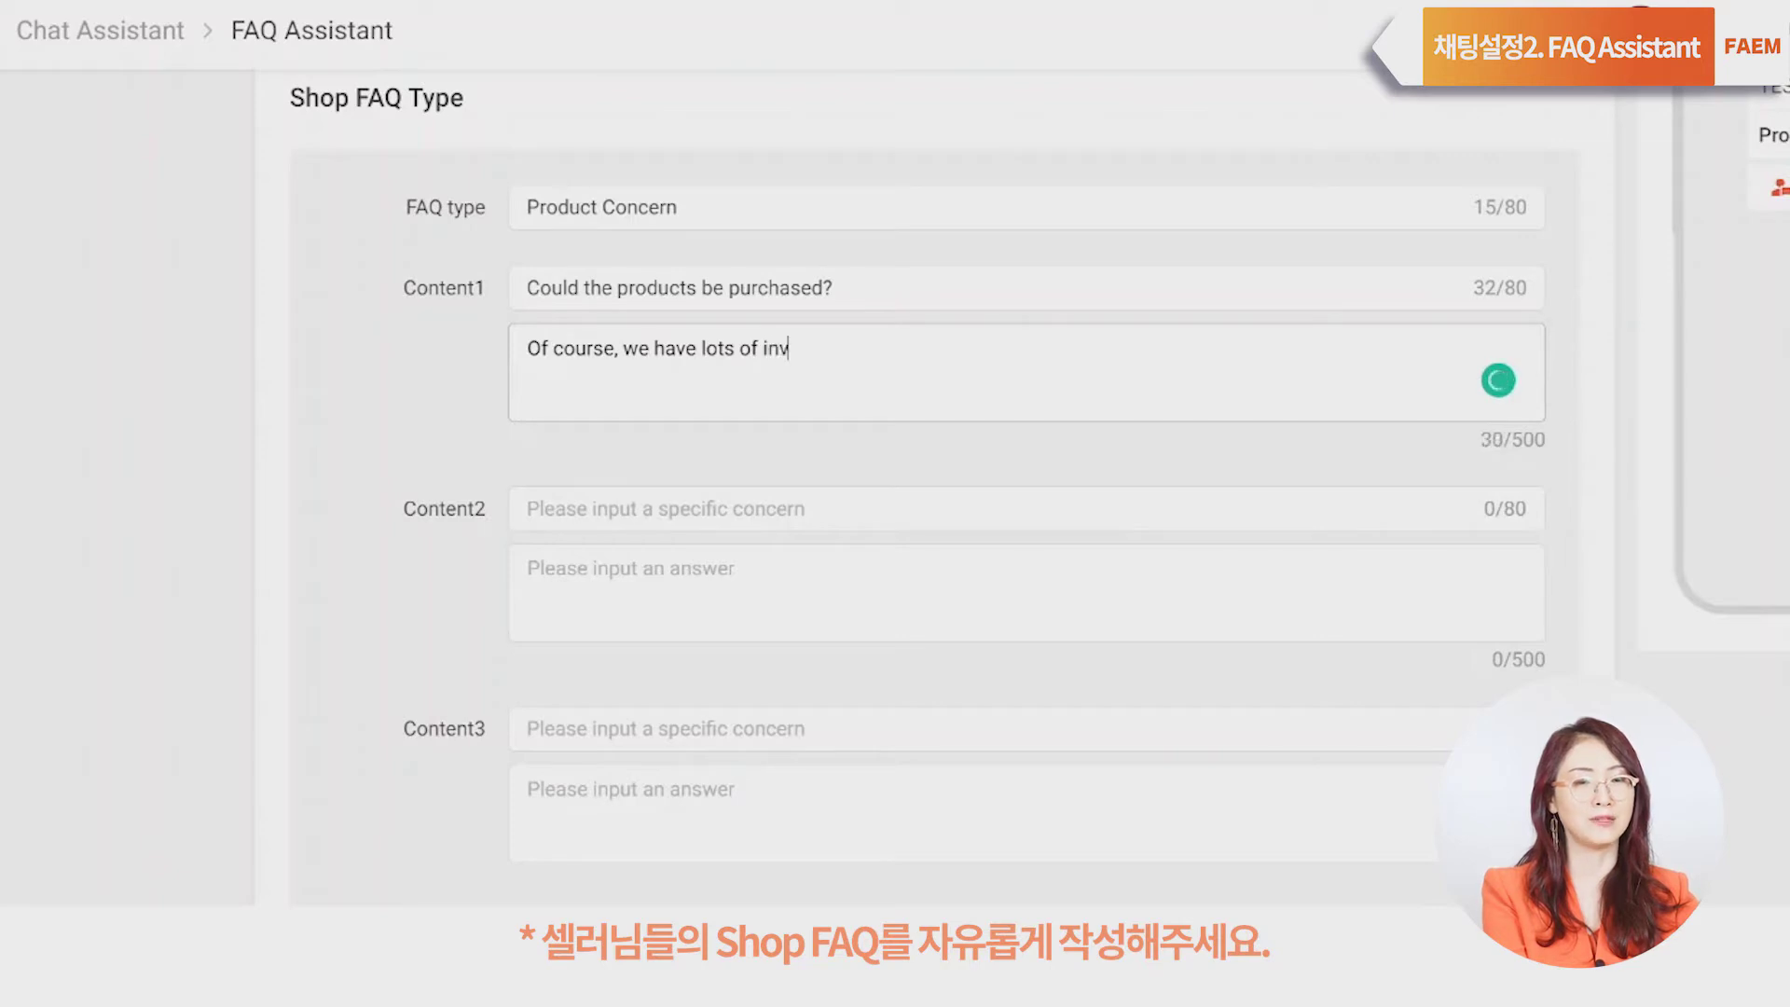
text(entory.)
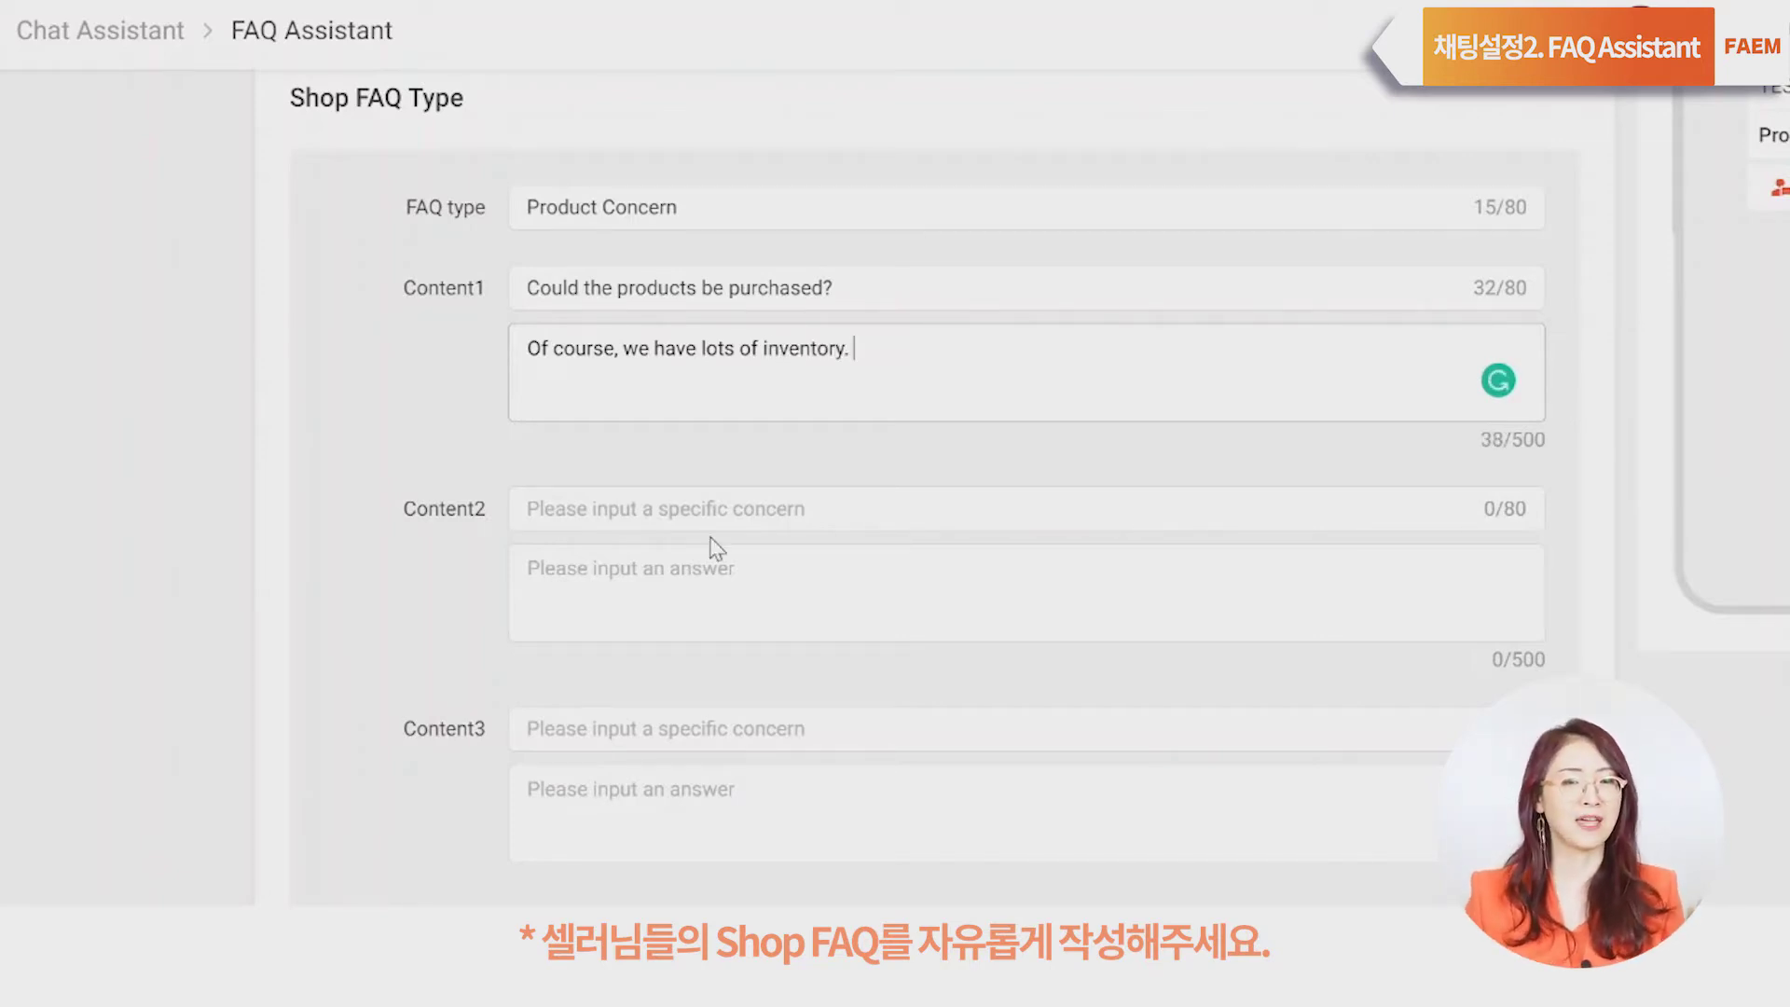
Step: Choose "How much is it?" as the second Product Concern question and answer it with "It depends on the product. :)"
click(588, 509)
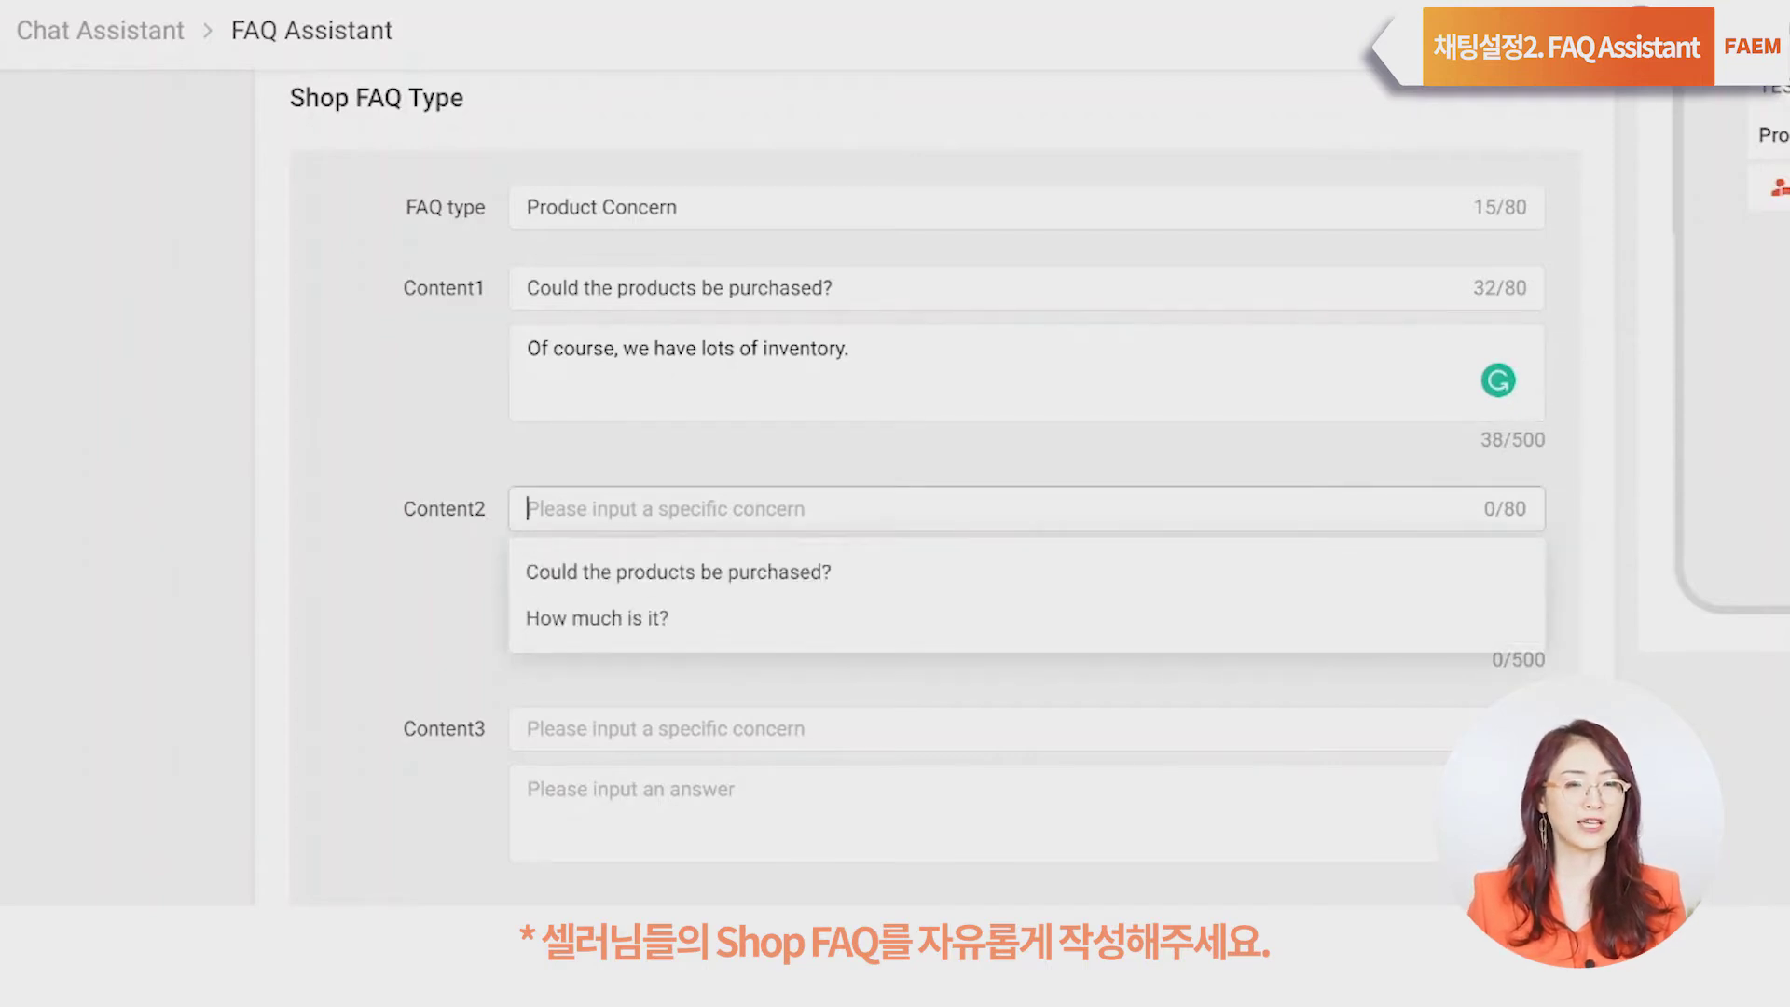
click(587, 623)
click(529, 569)
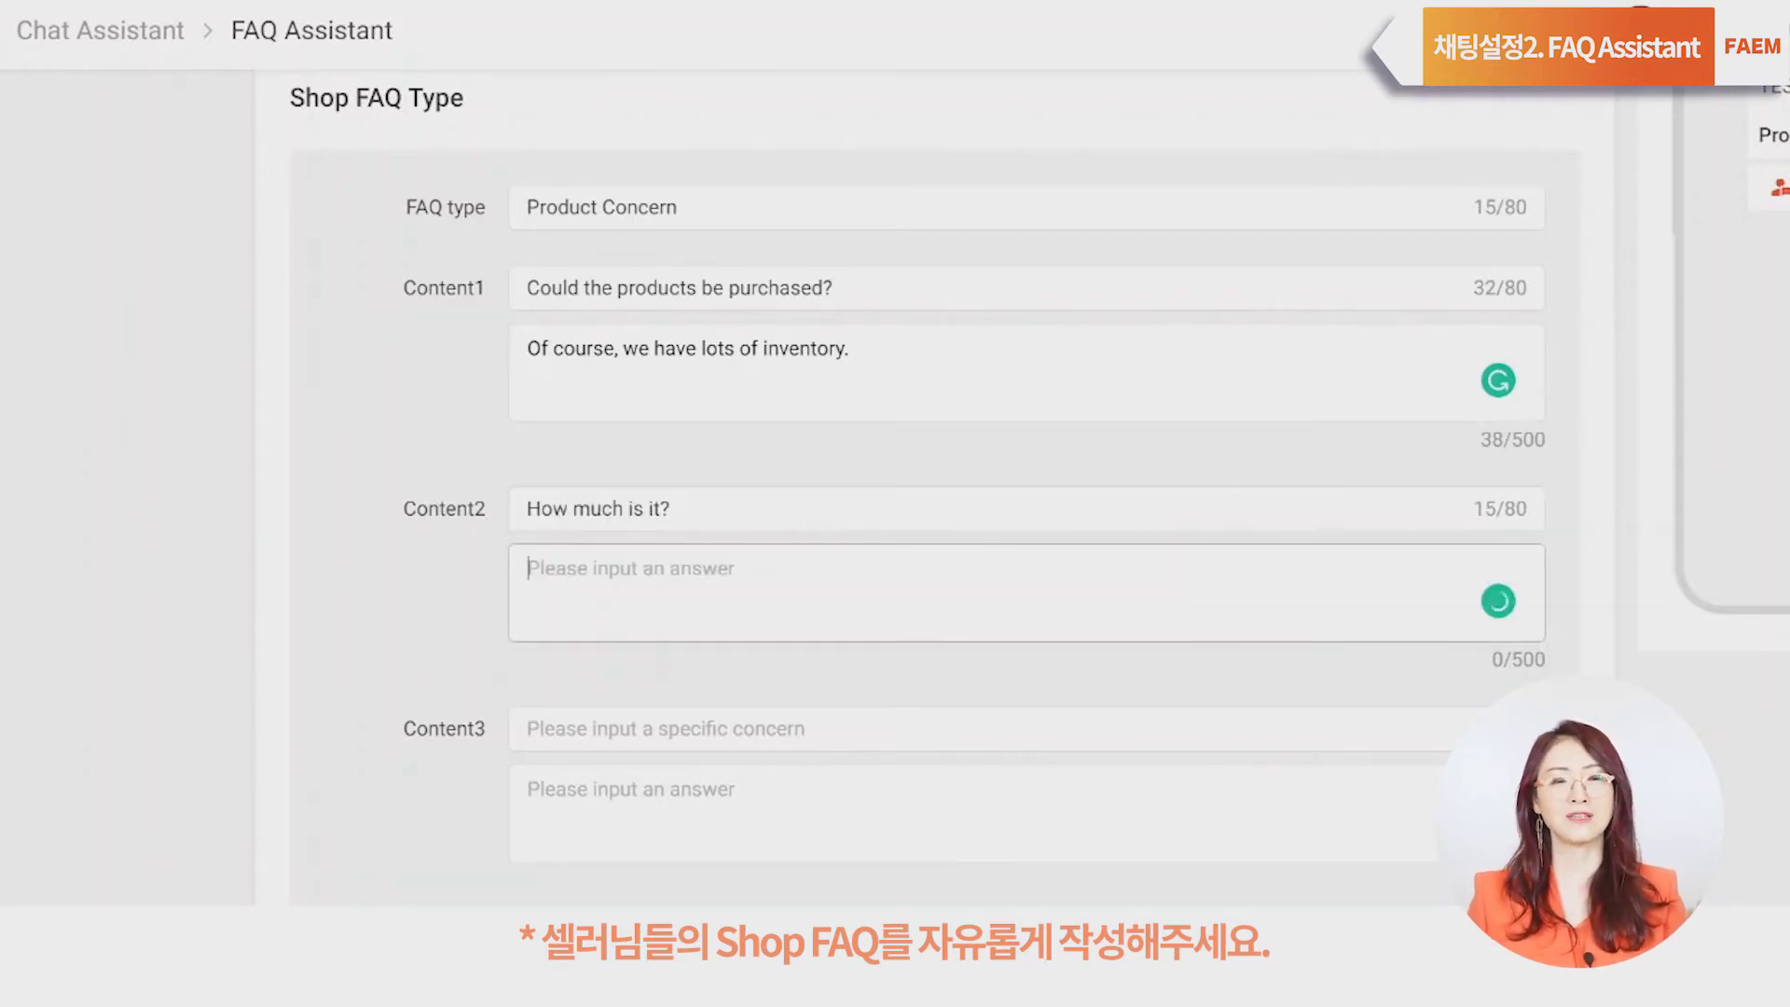
text(It depend)
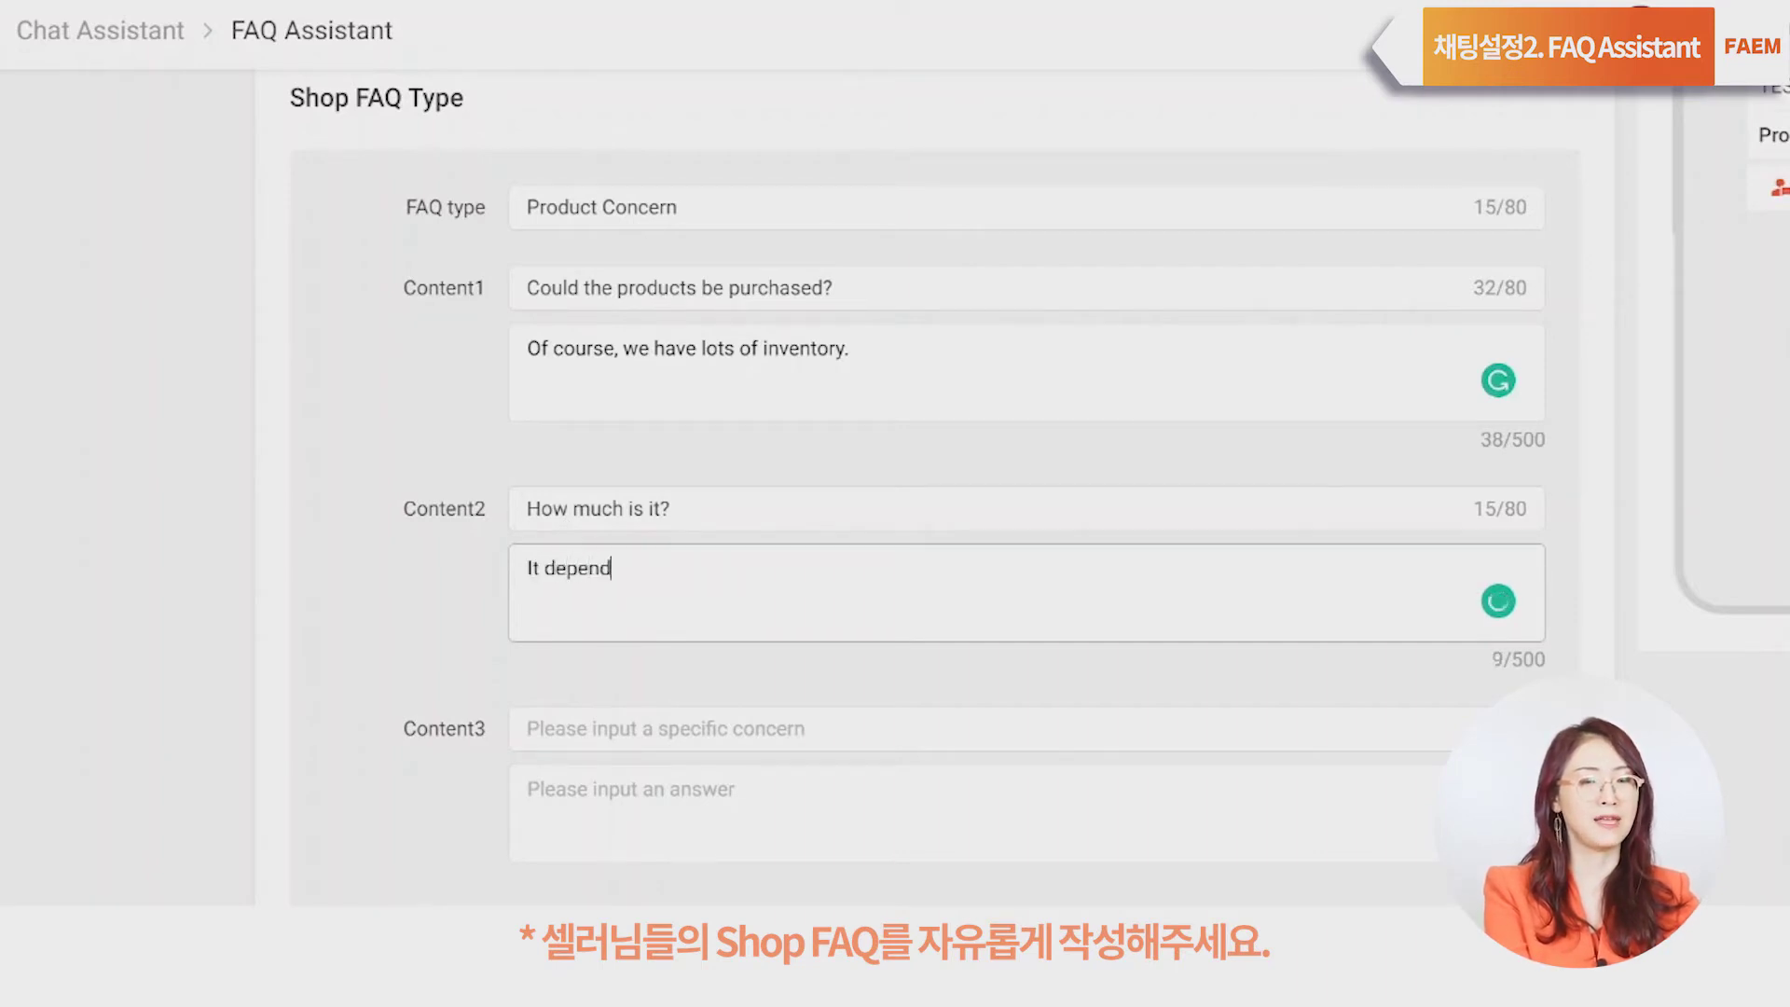
text(s on )
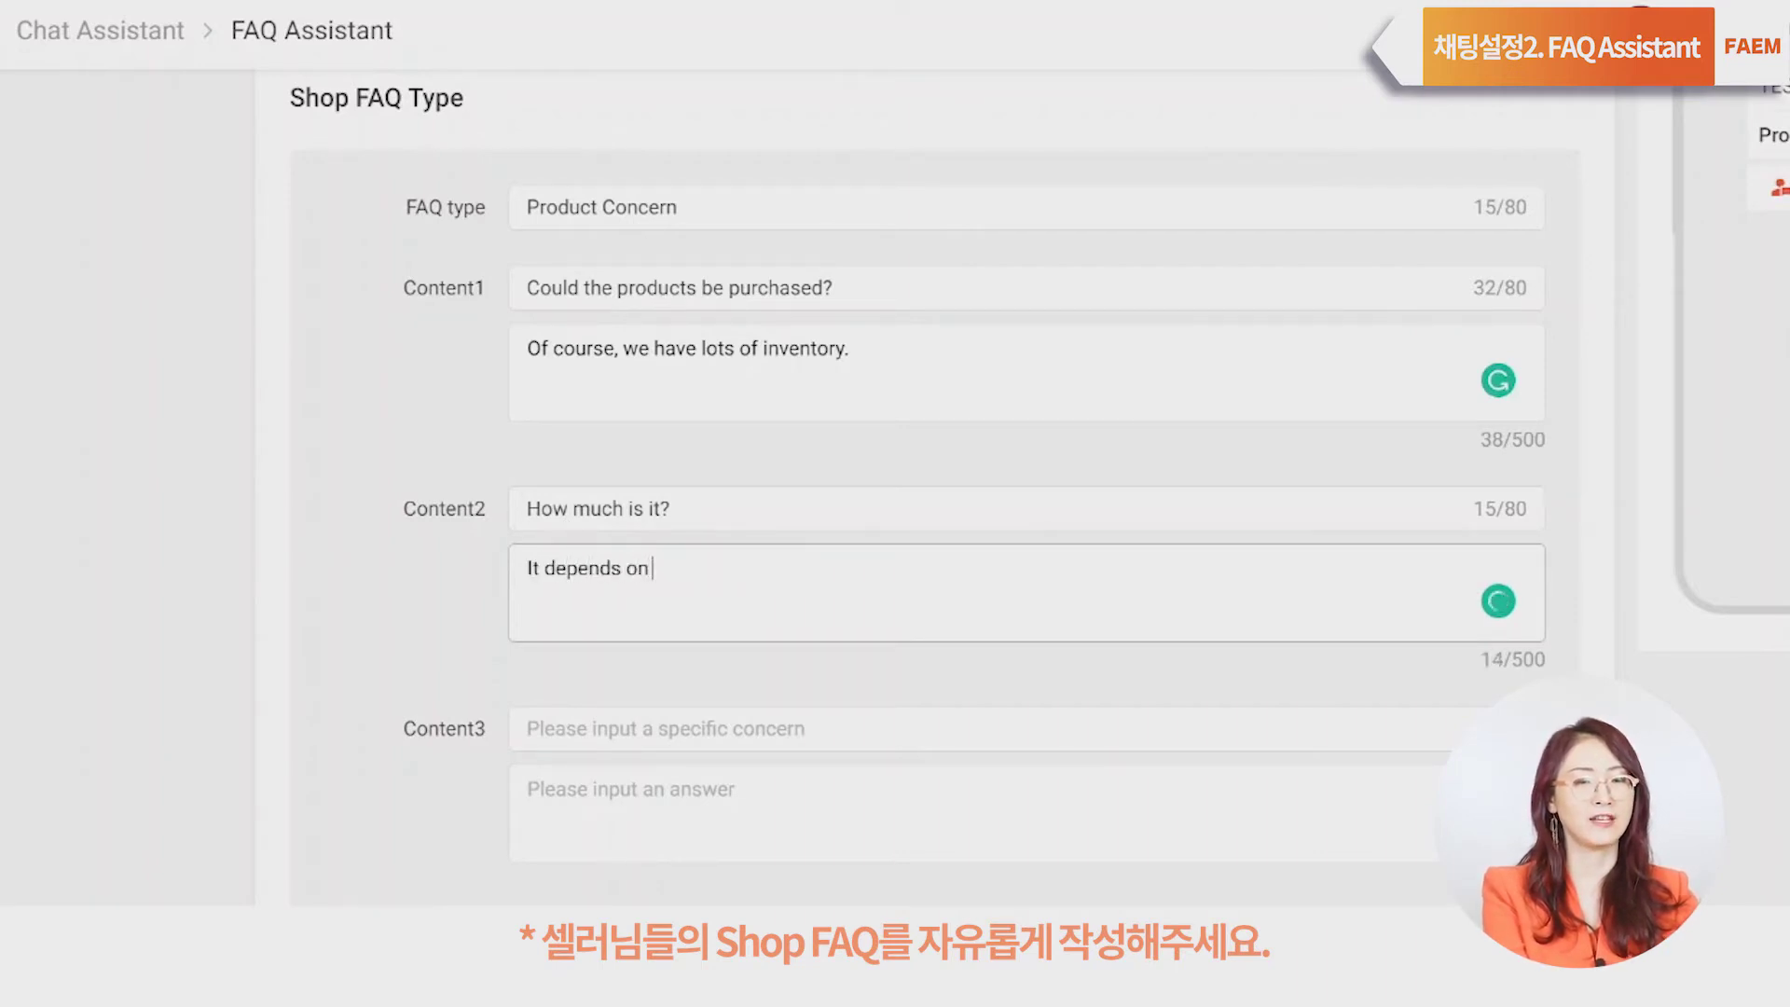
text(the product)
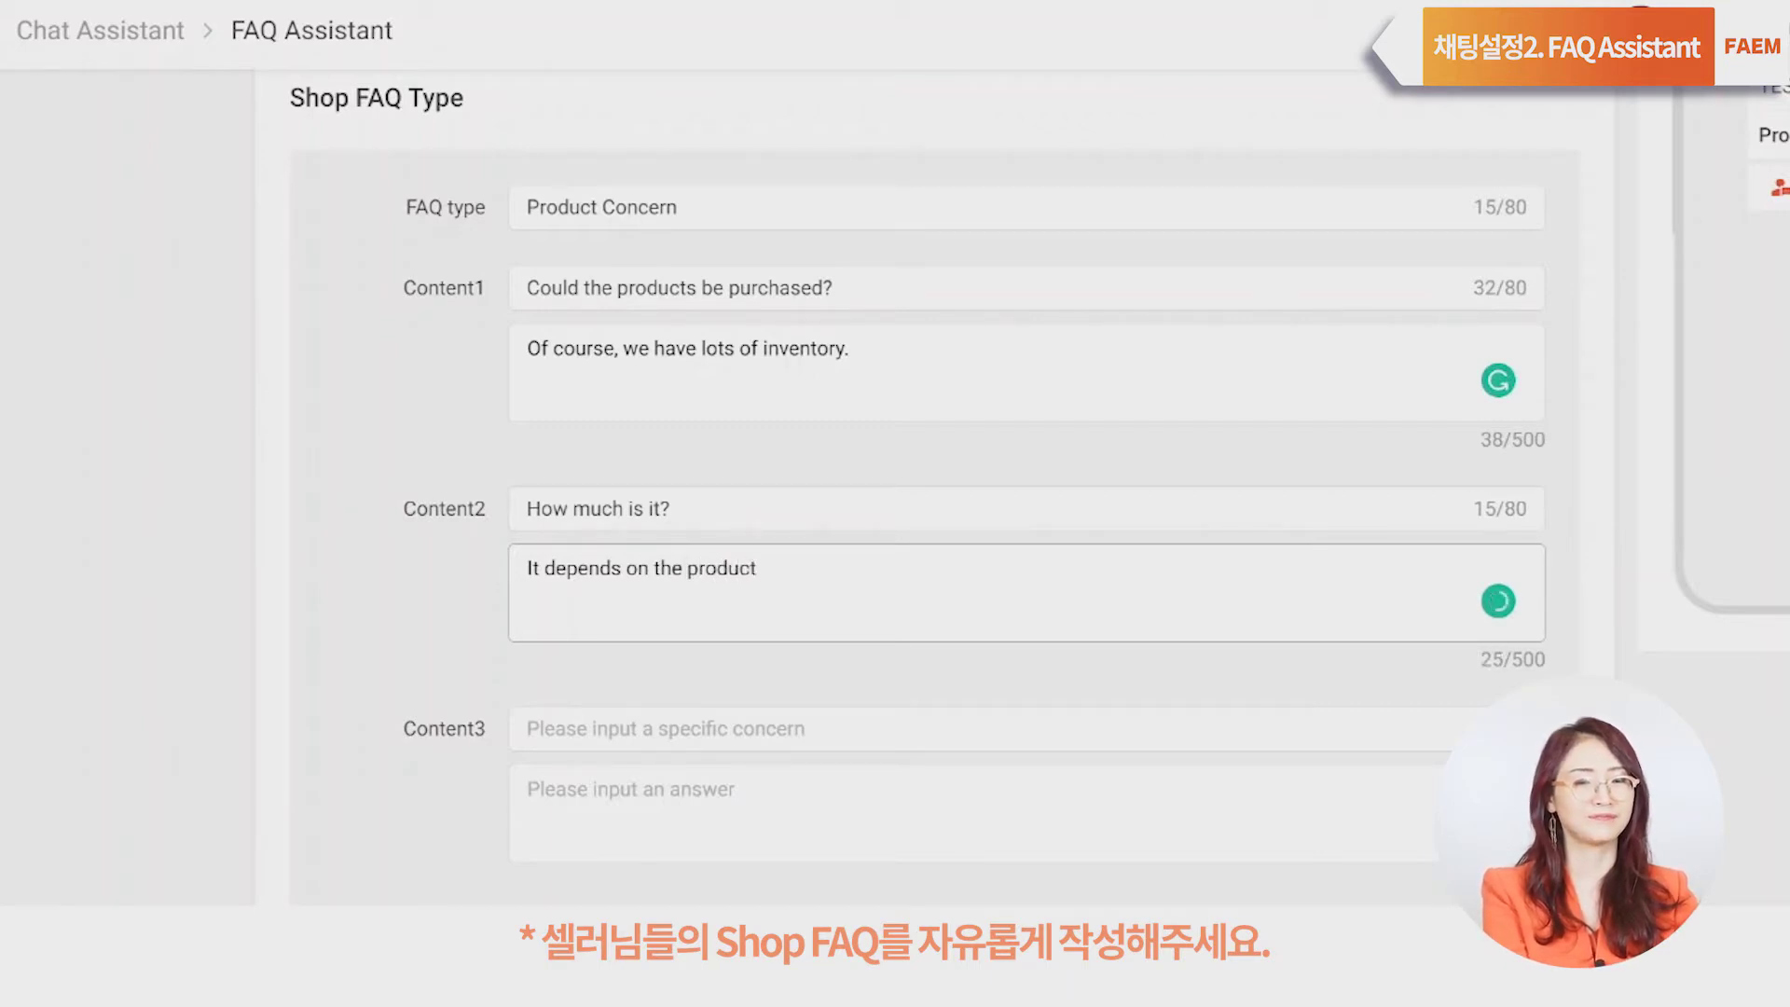
text(. :))
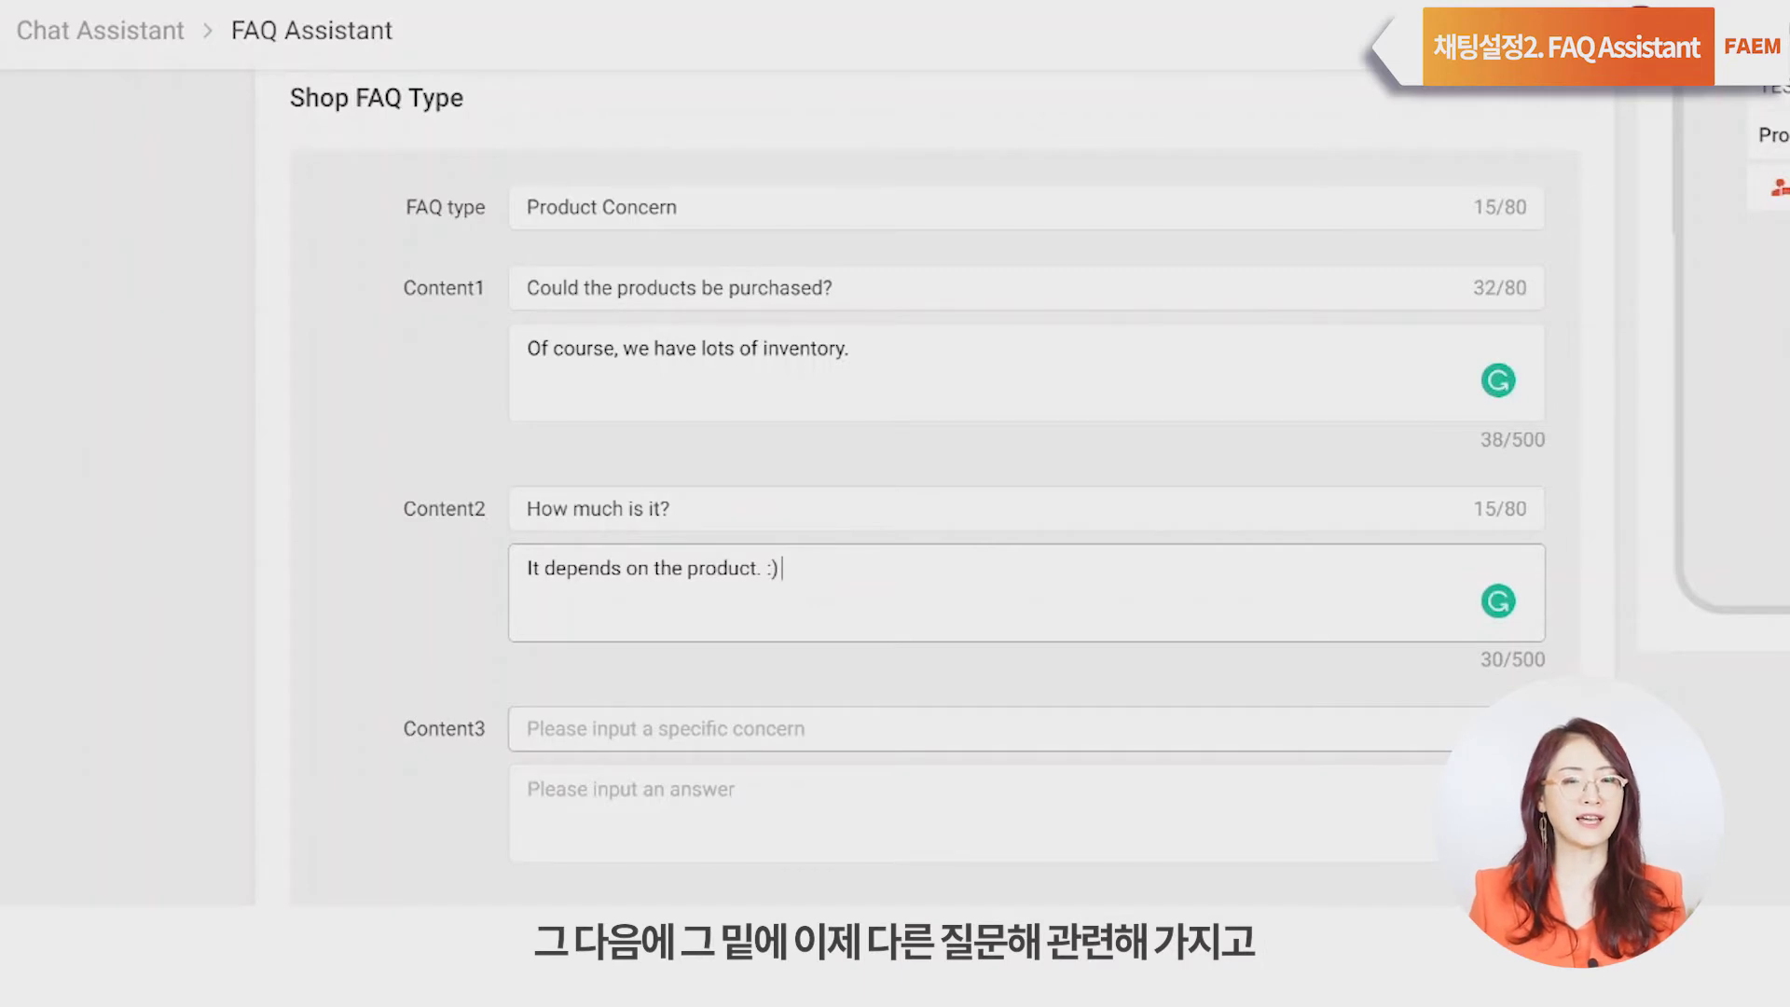
Step: Enter the custom question "what are the components?" as the third Product Concern content
click(528, 729)
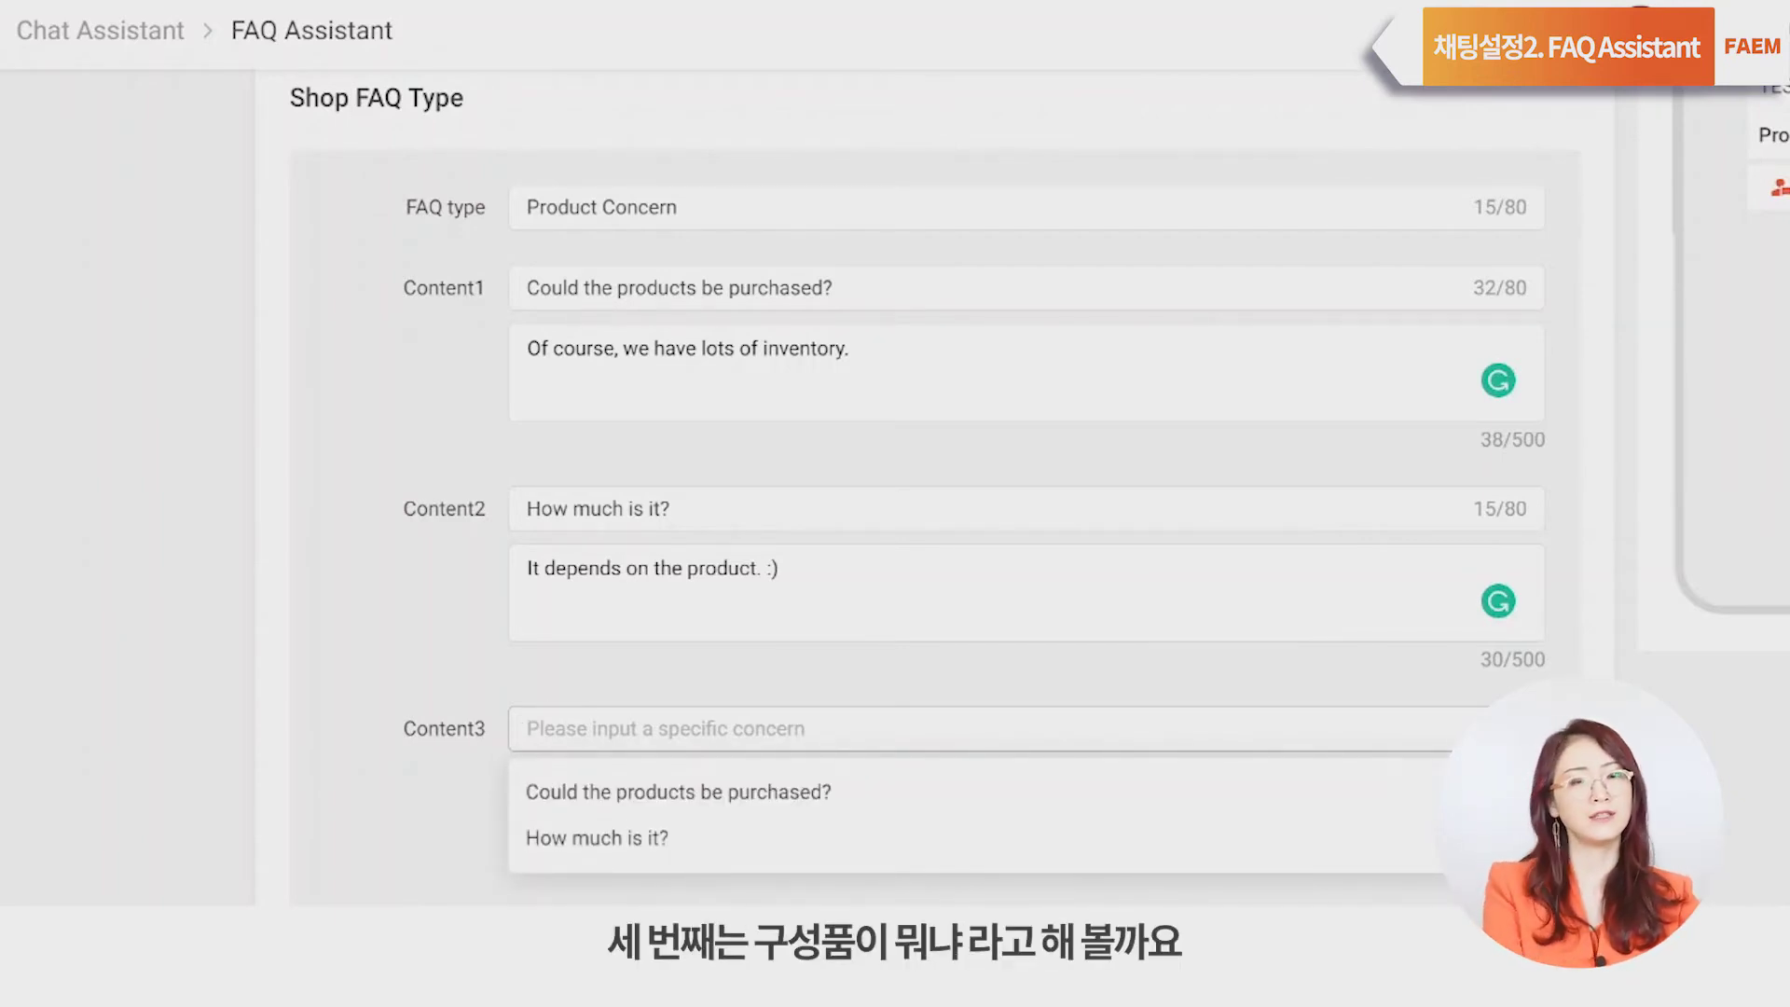
text(조)
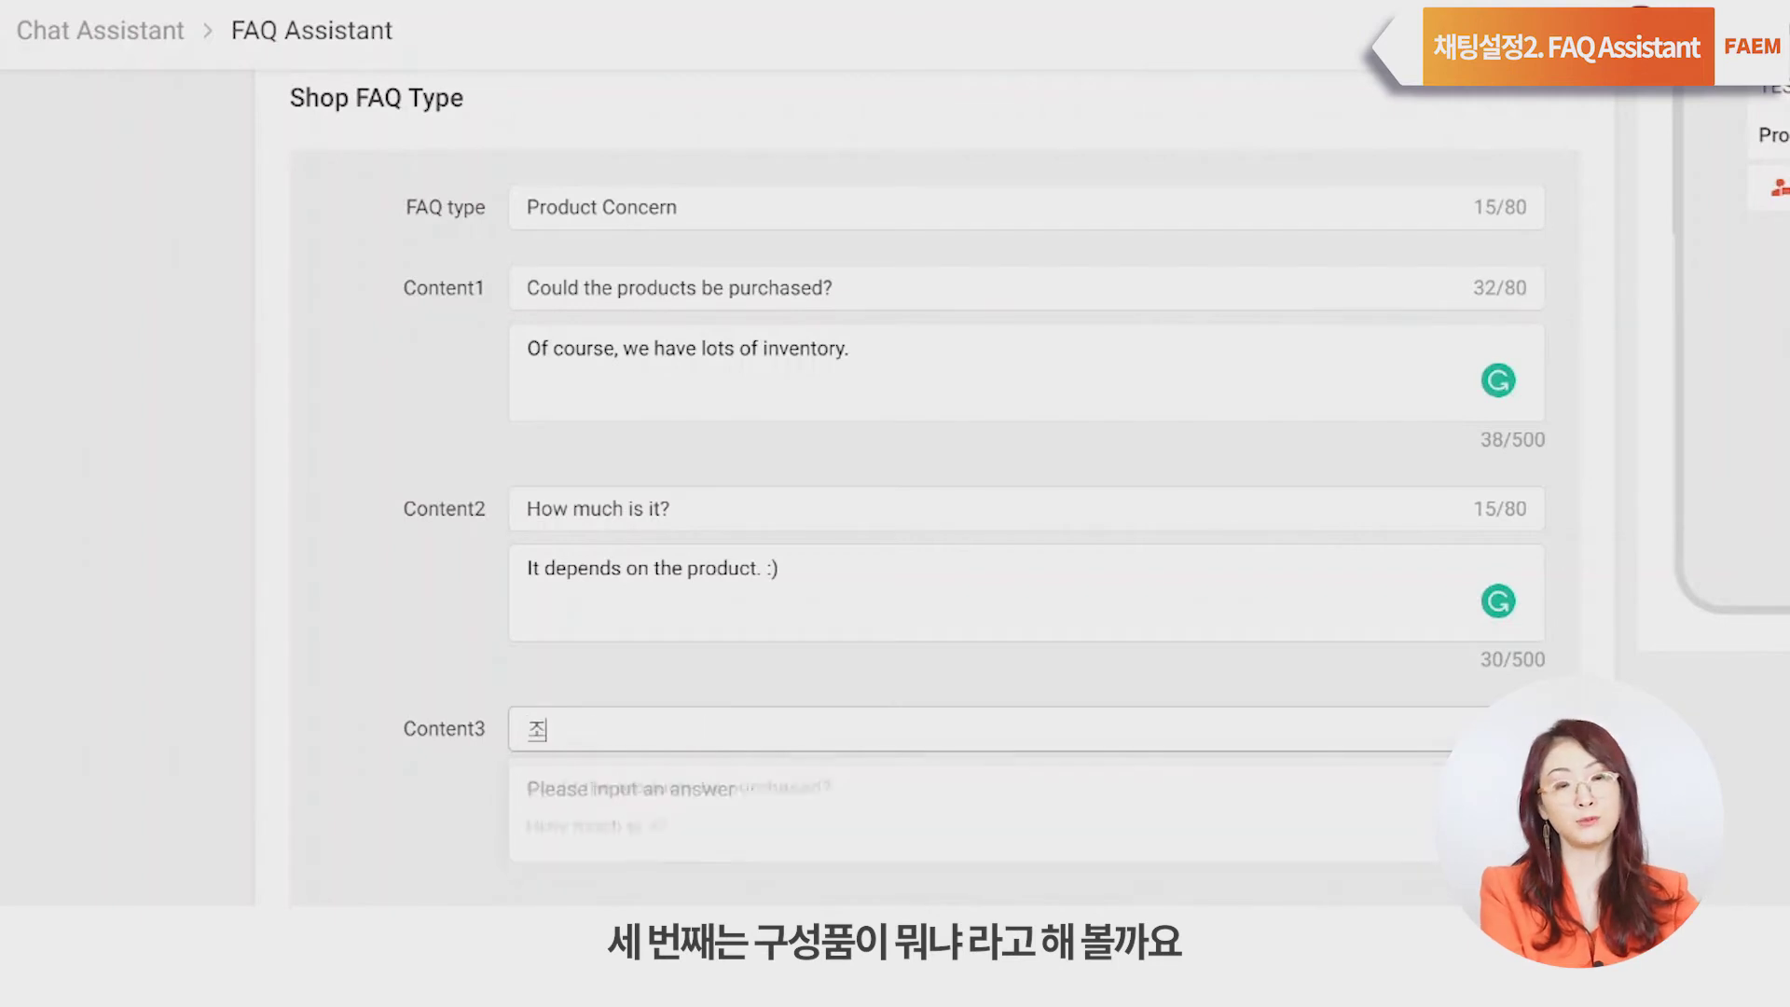
text(ㅁㅅ)
key(BackSpace)
key(BackSpace)
key(BackSpace)
text(what )
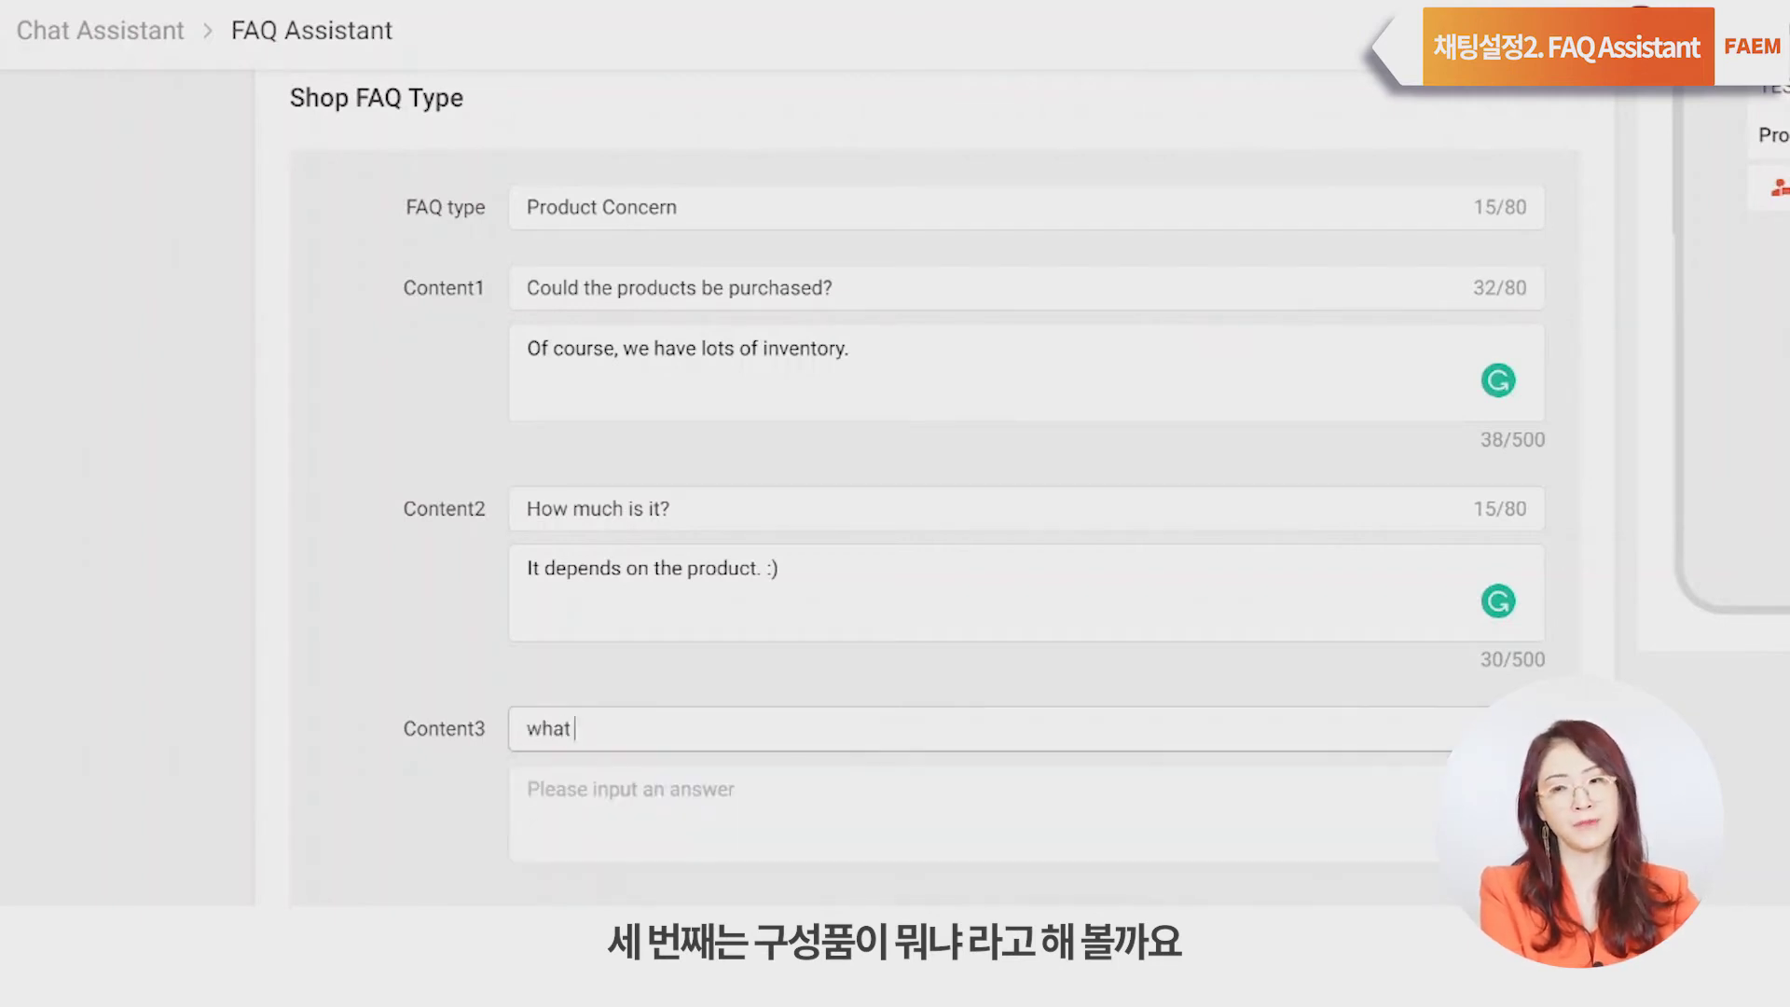
text(are the)
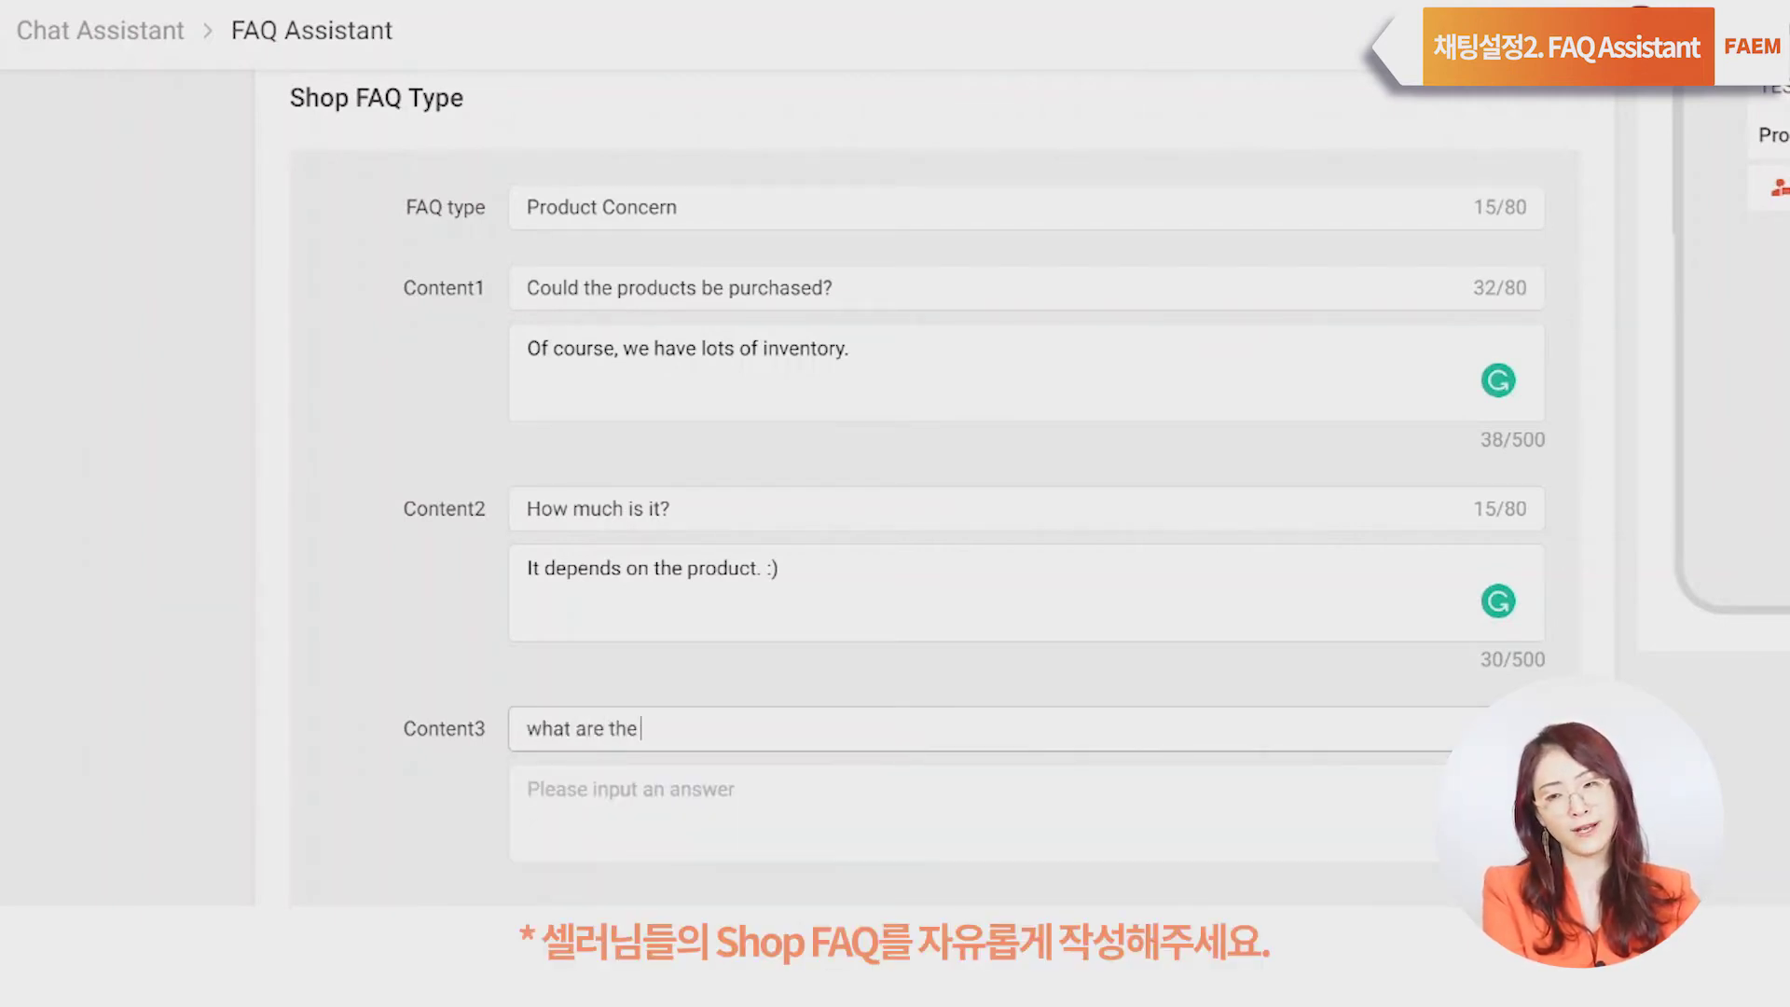
text( comp)
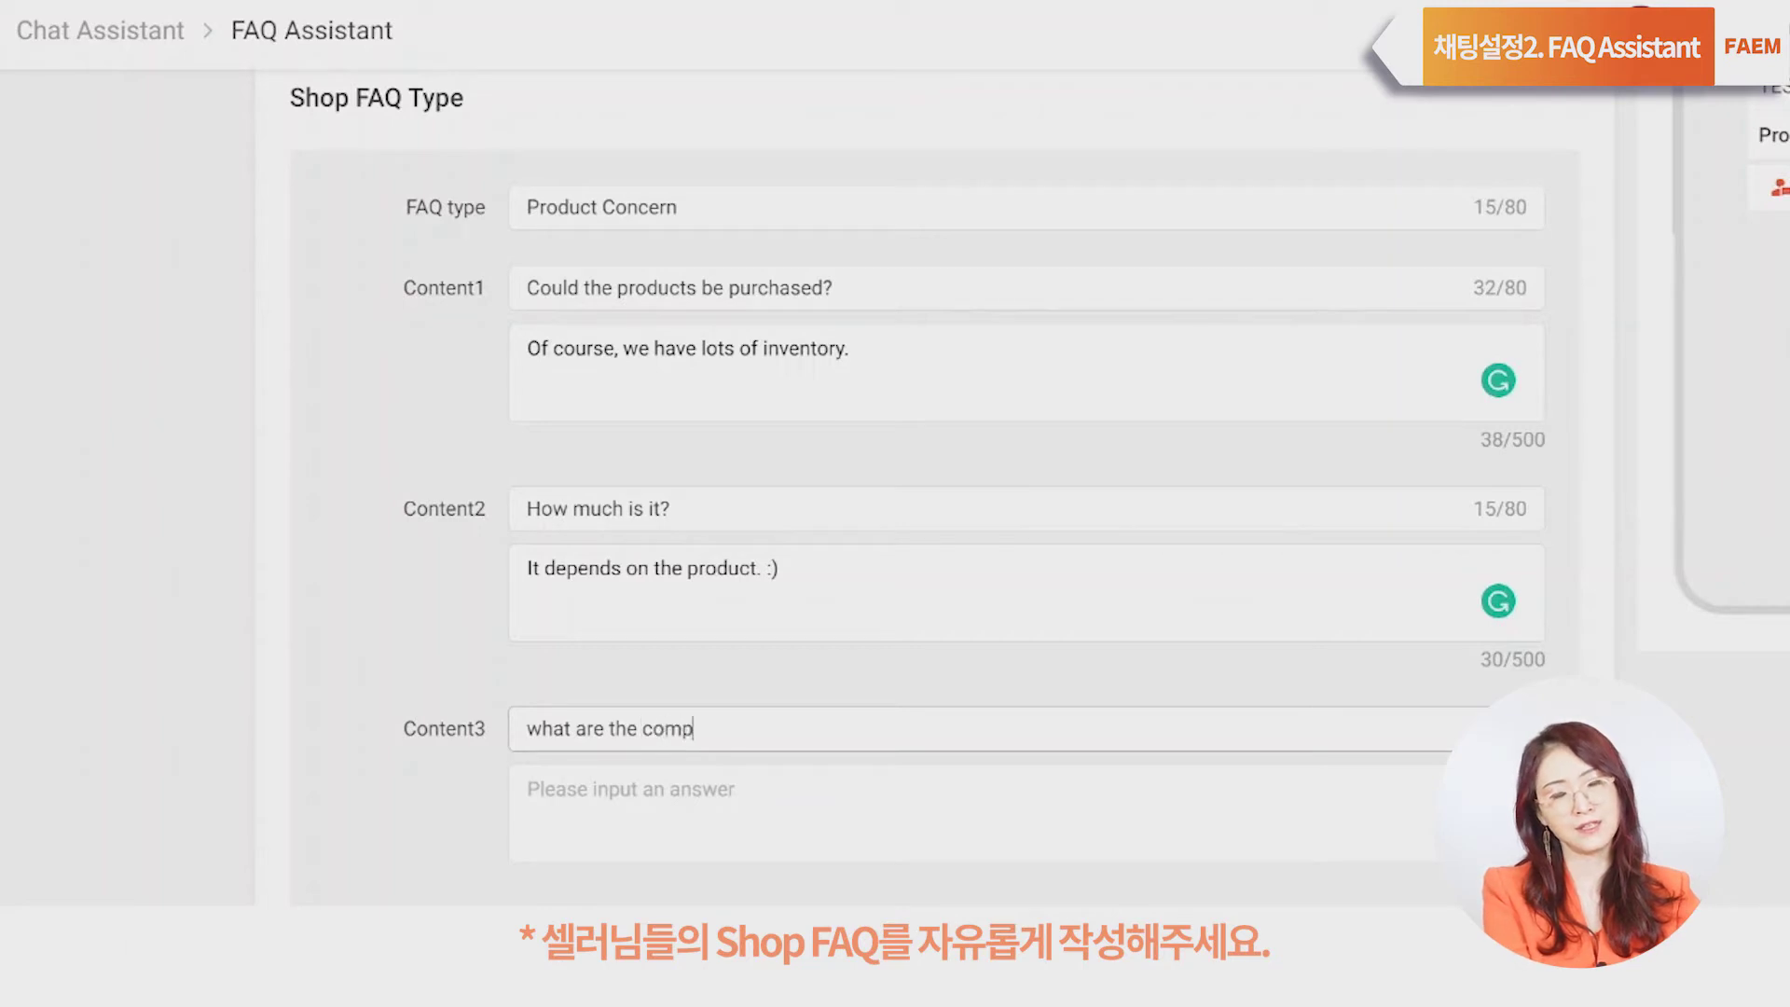
text(onents?)
Step: Answer the third Product Concern question with "gift, main product, etc~~~~"
click(527, 789)
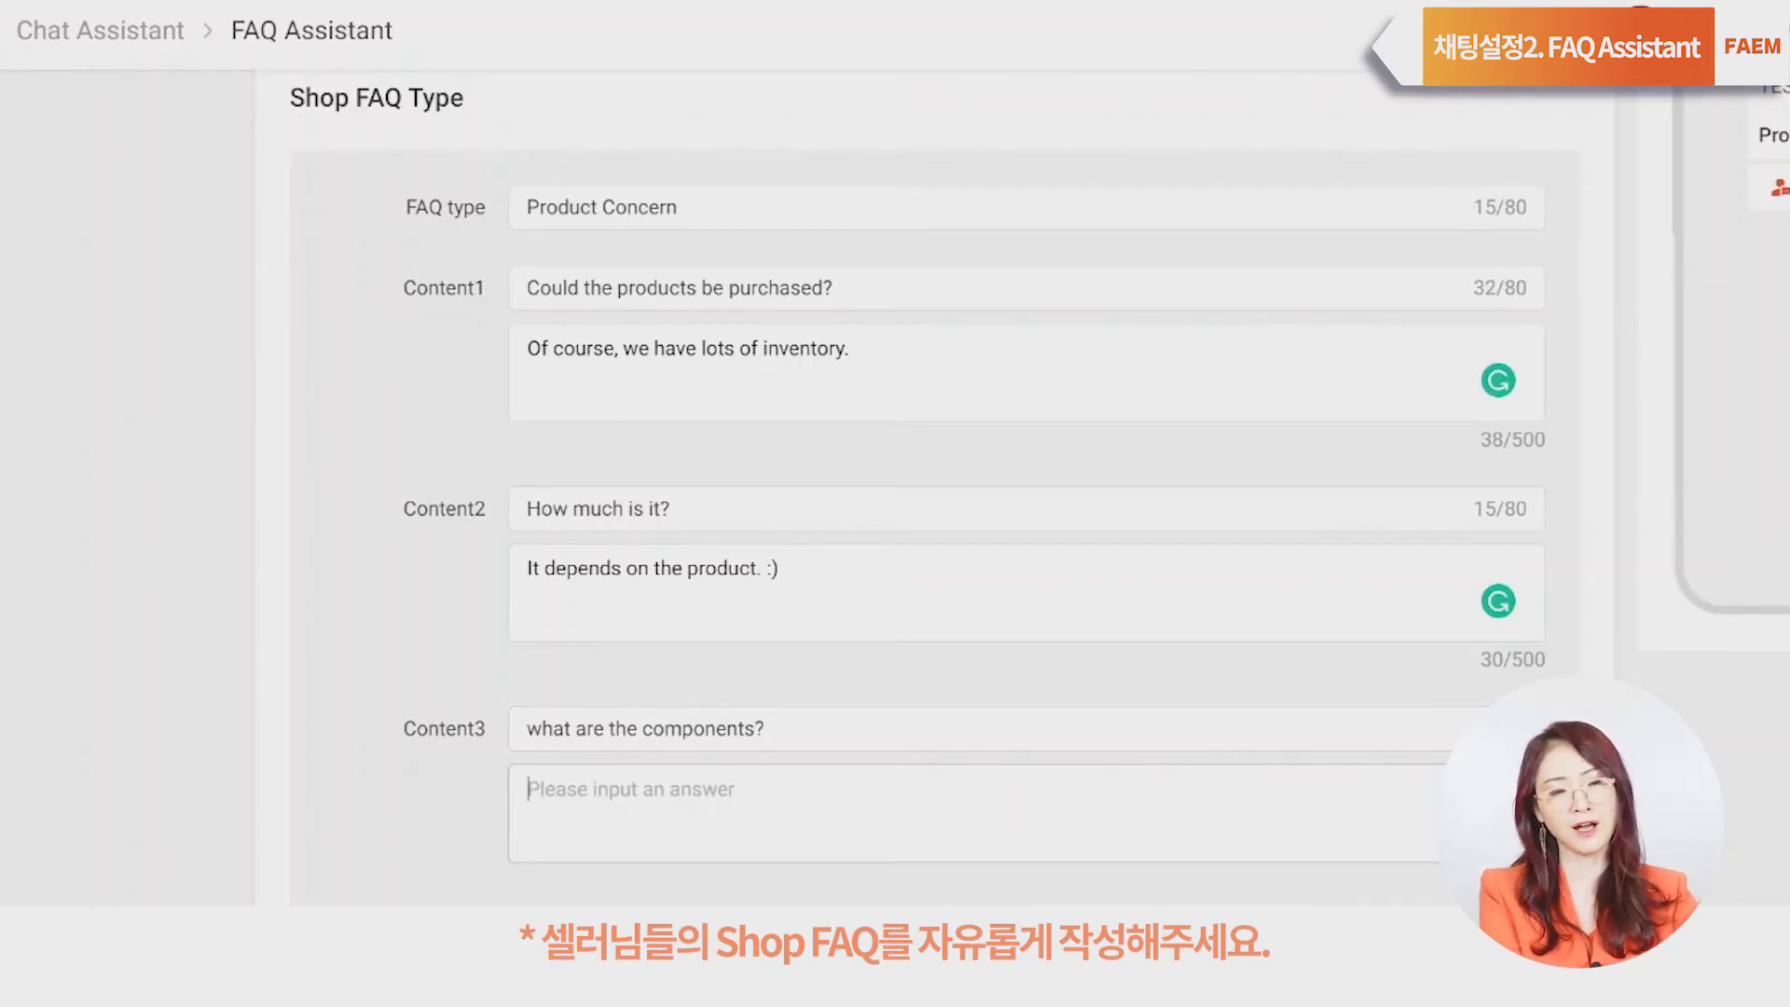
text(gift, boy)
key(BackSpace)
key(BackSpace)
key(BackSpace)
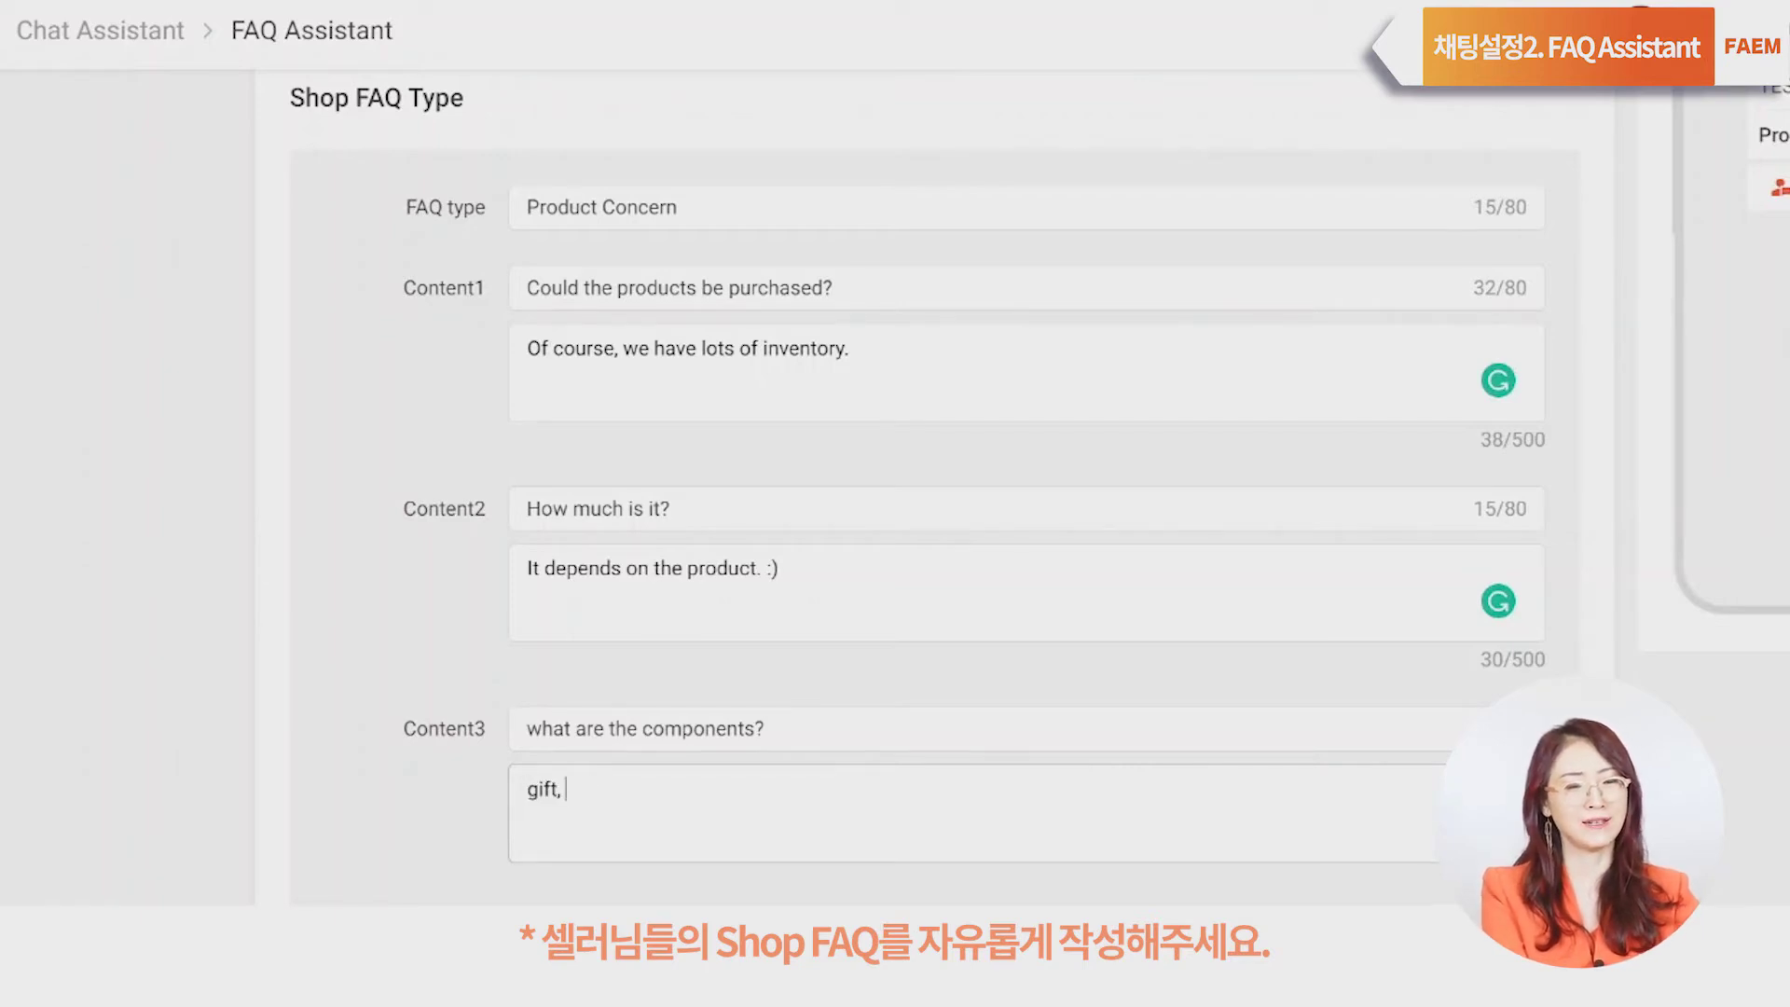
text(main produ)
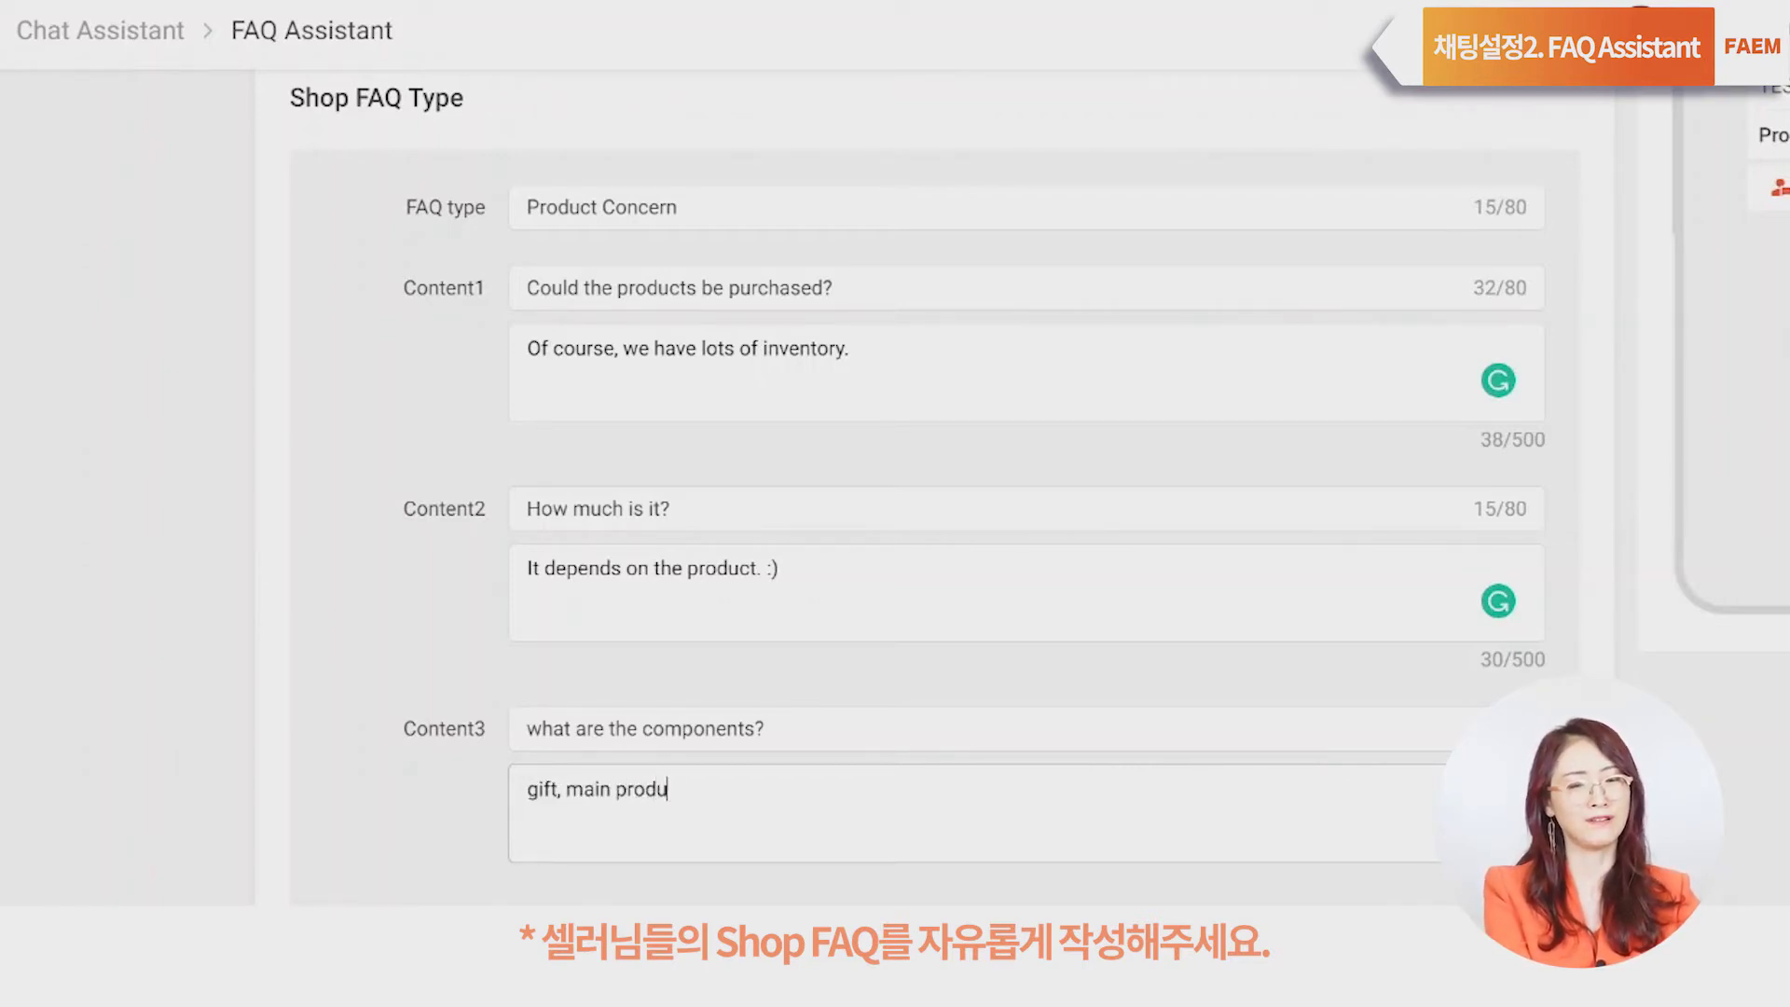
text(ct, )
text(etc)
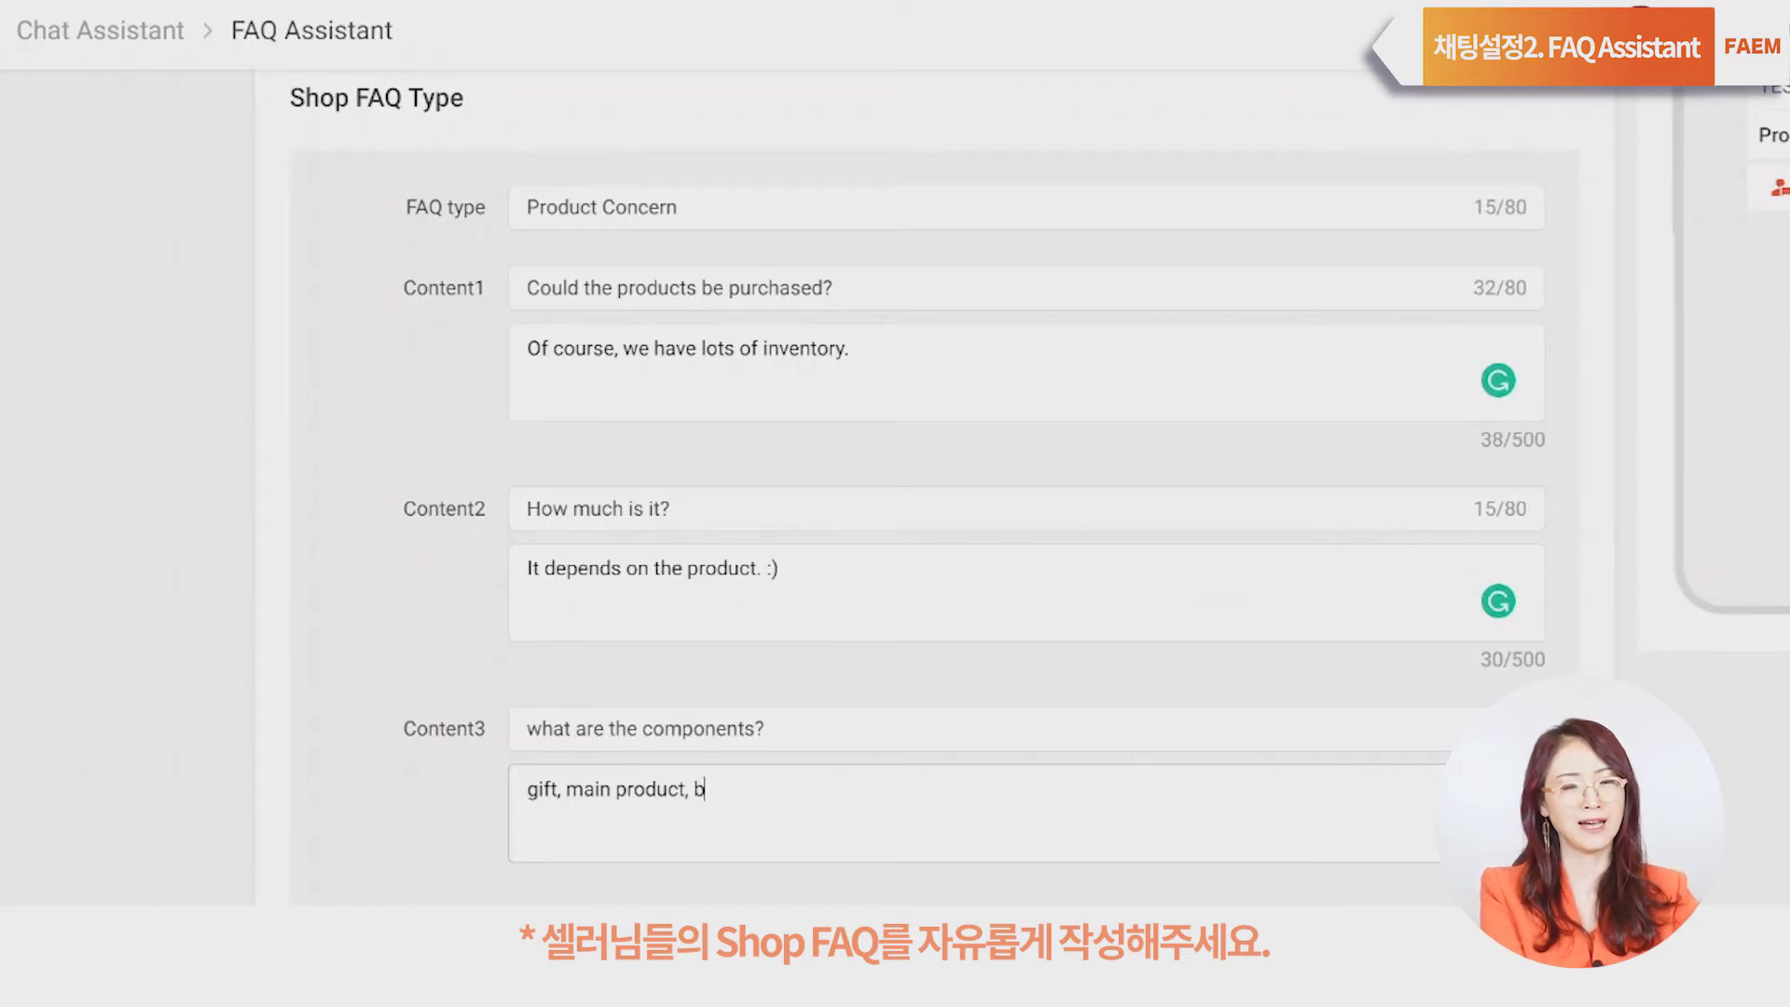
text(~~~~)
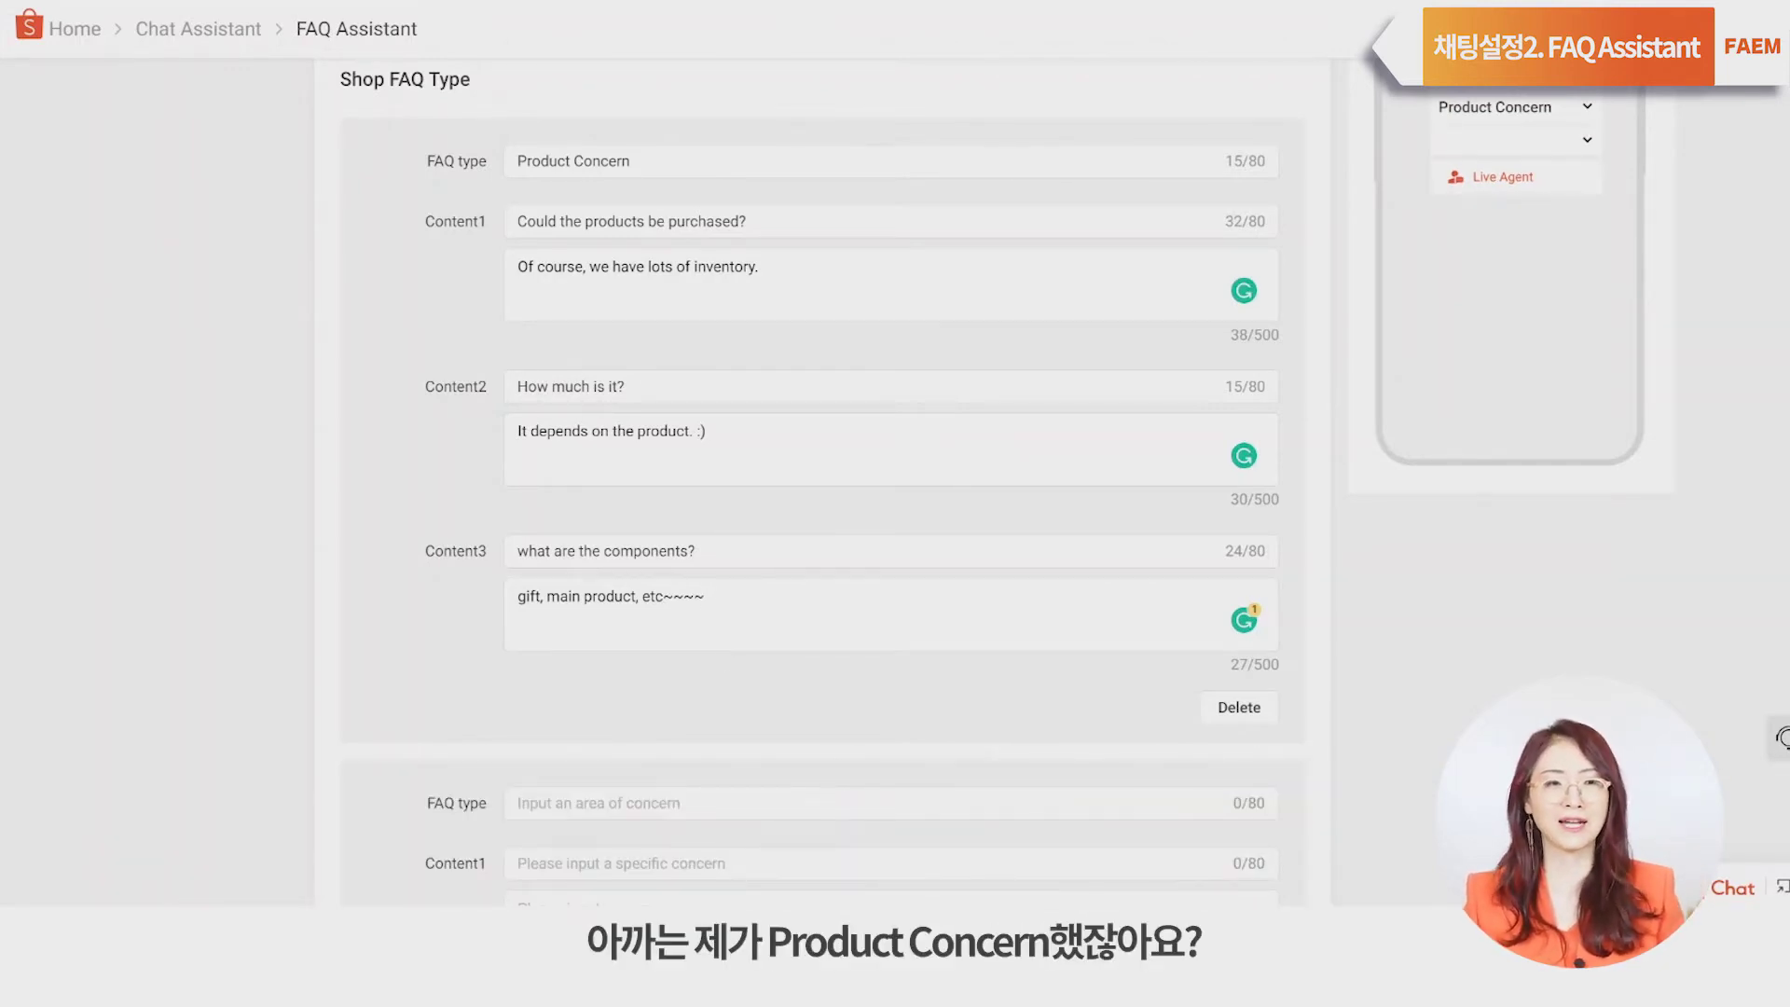
Step: Set the second FAQ type to Delivery Concern with the suggested questions "Delivery time?" and "What kind of express?"
scroll(699, 523, down, 7)
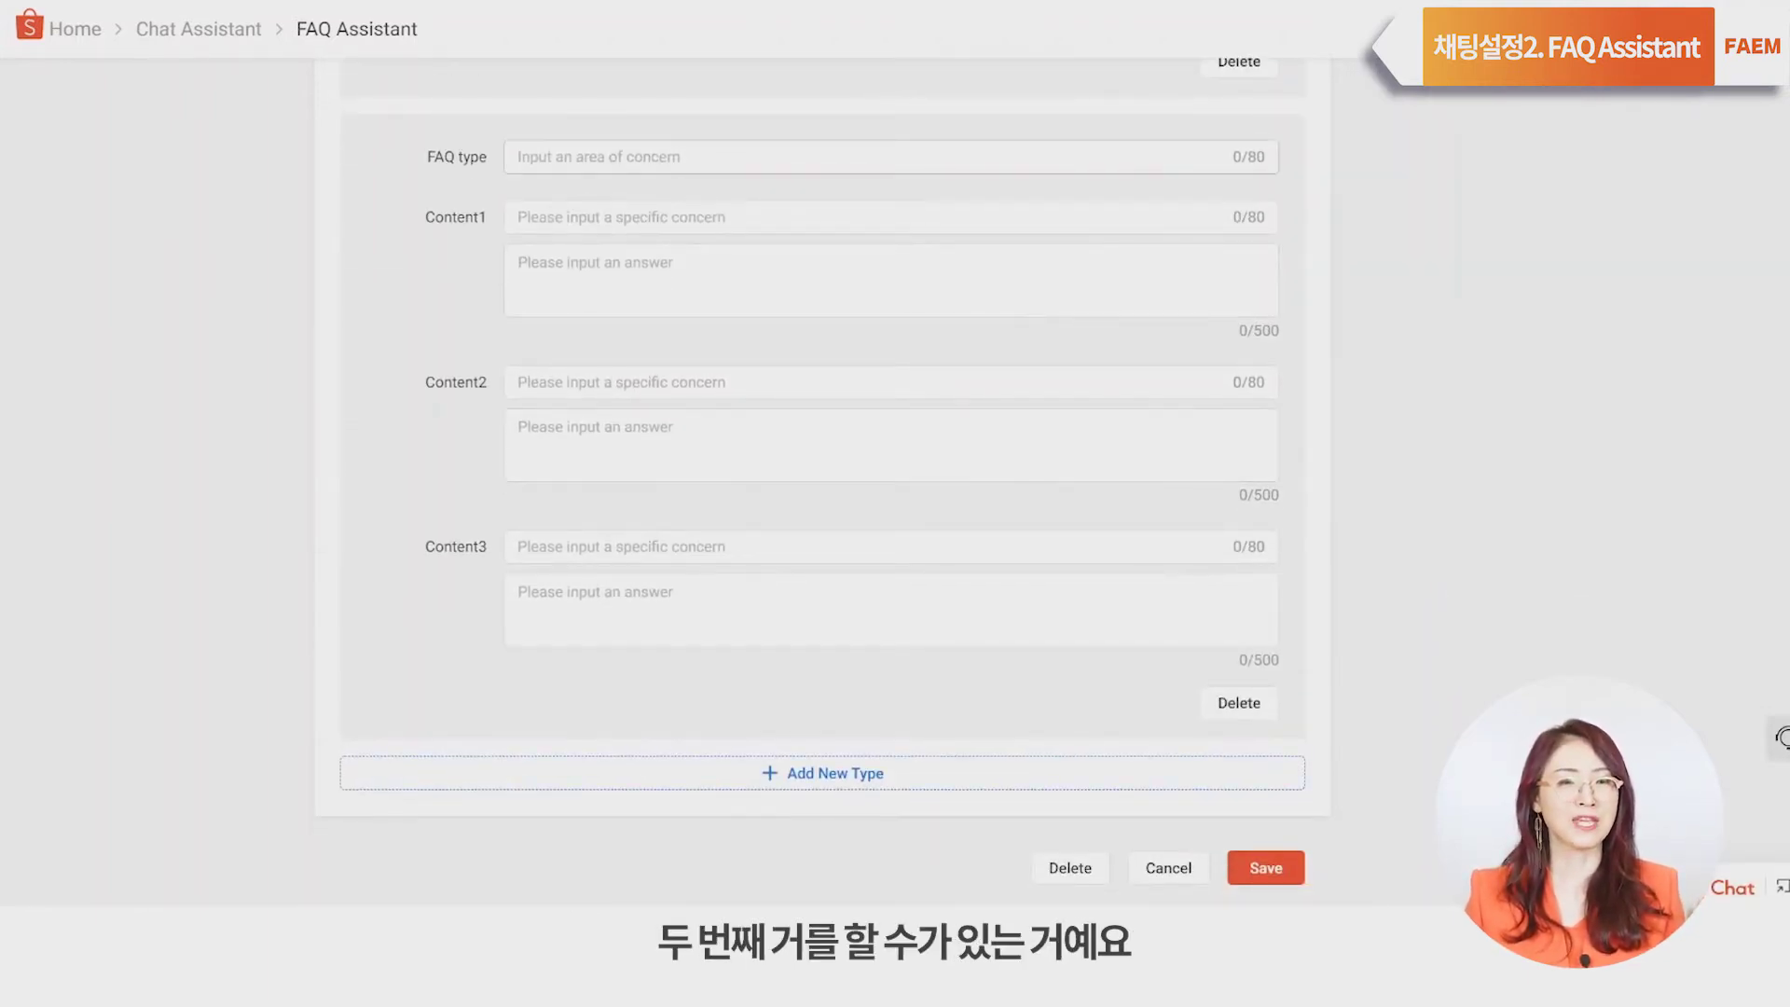
click(597, 157)
click(574, 237)
click(578, 217)
click(576, 264)
click(590, 380)
click(594, 466)
click(578, 546)
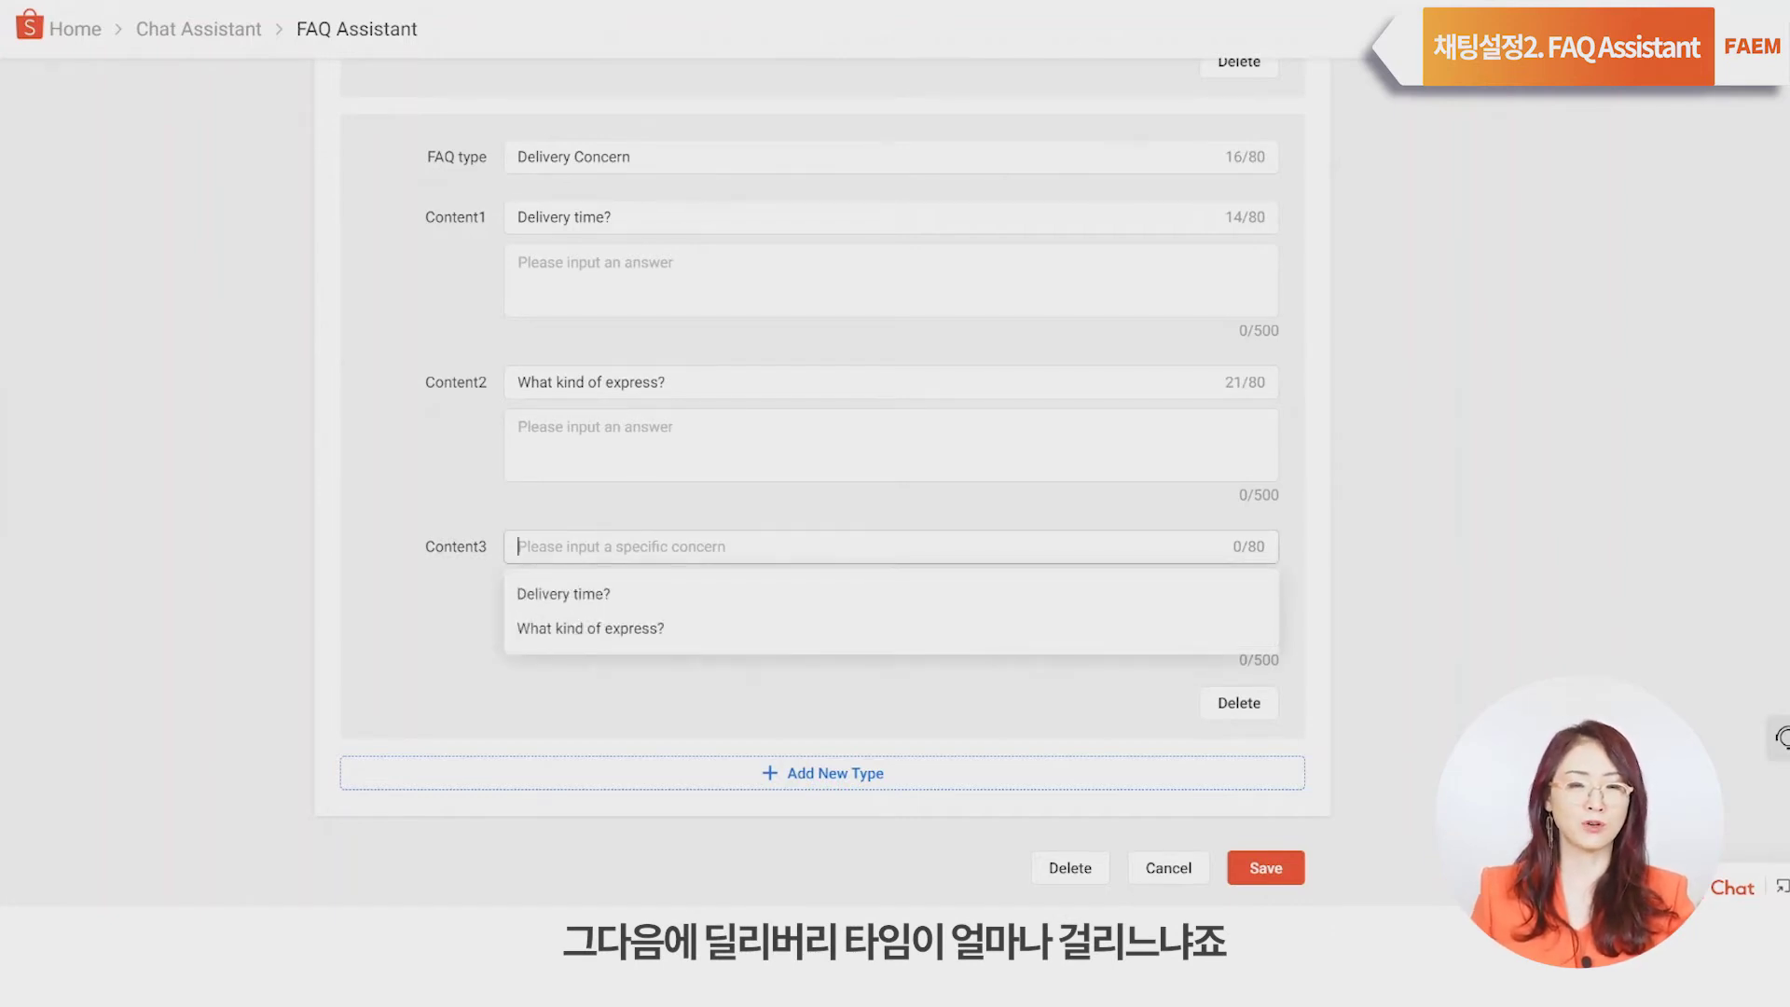
click(473, 641)
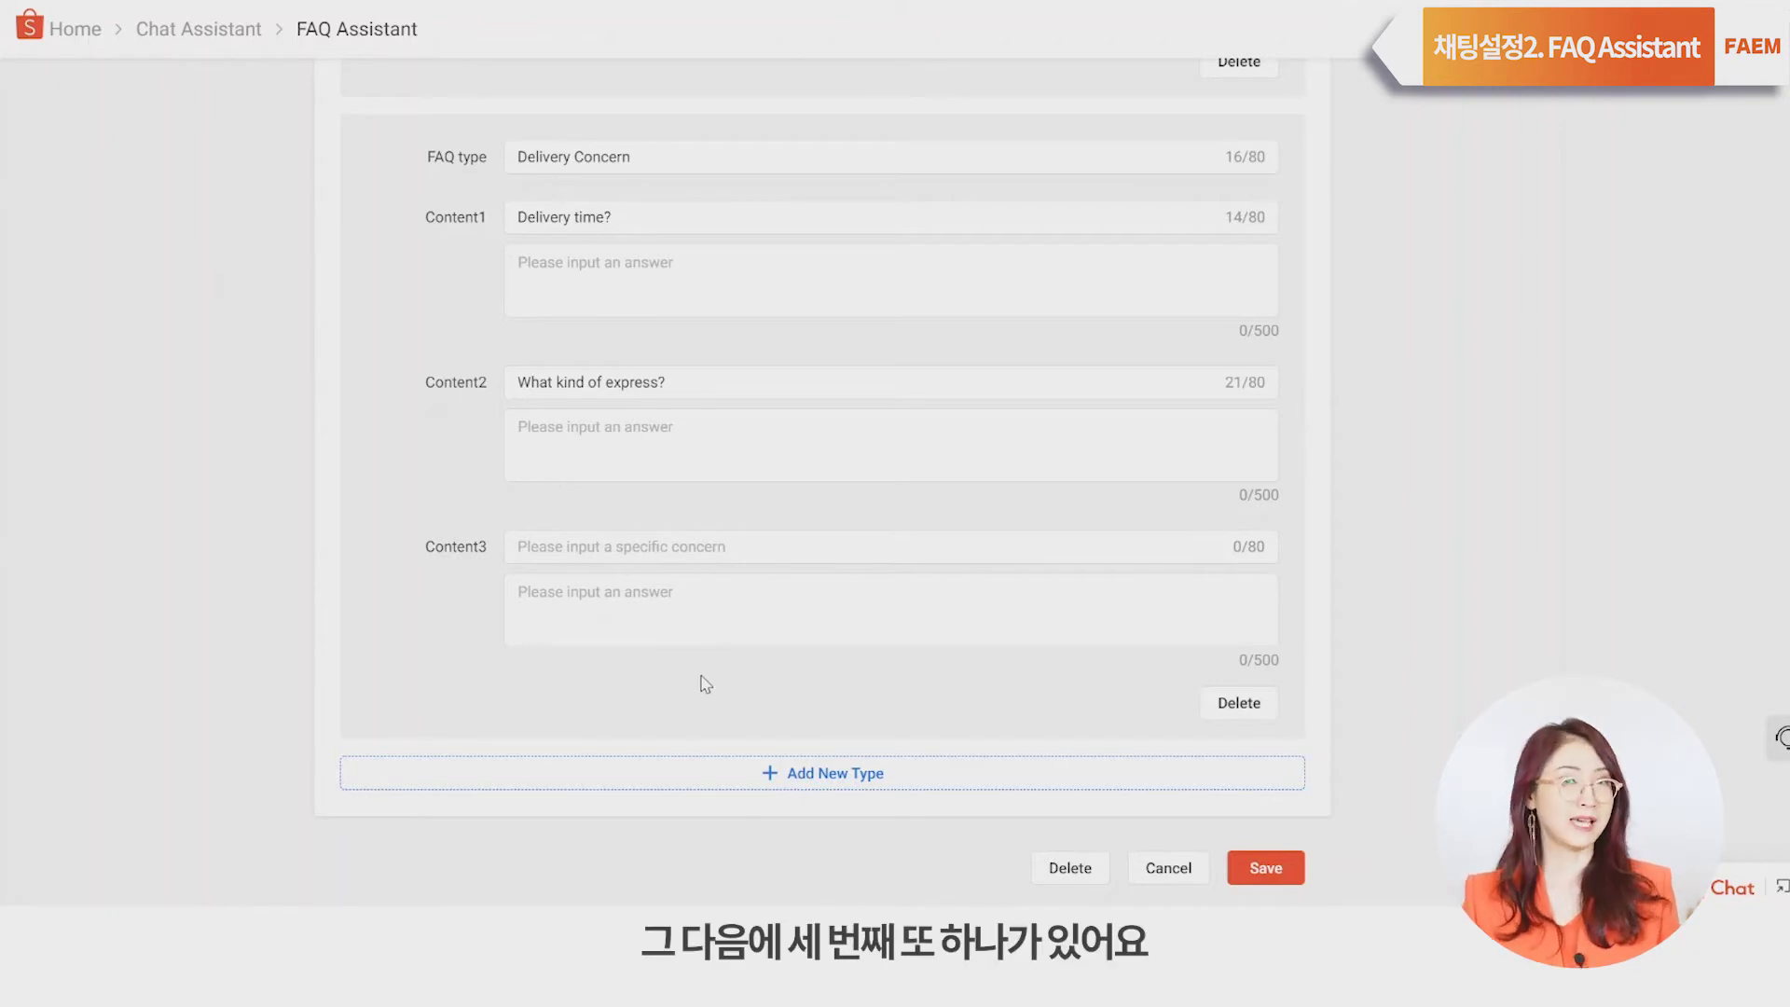
Step: Add a third FAQ type named "Service Concern", leaving its three questions and answers empty
click(824, 786)
scroll(909, 672, down, 3)
click(597, 583)
text(Service Concern)
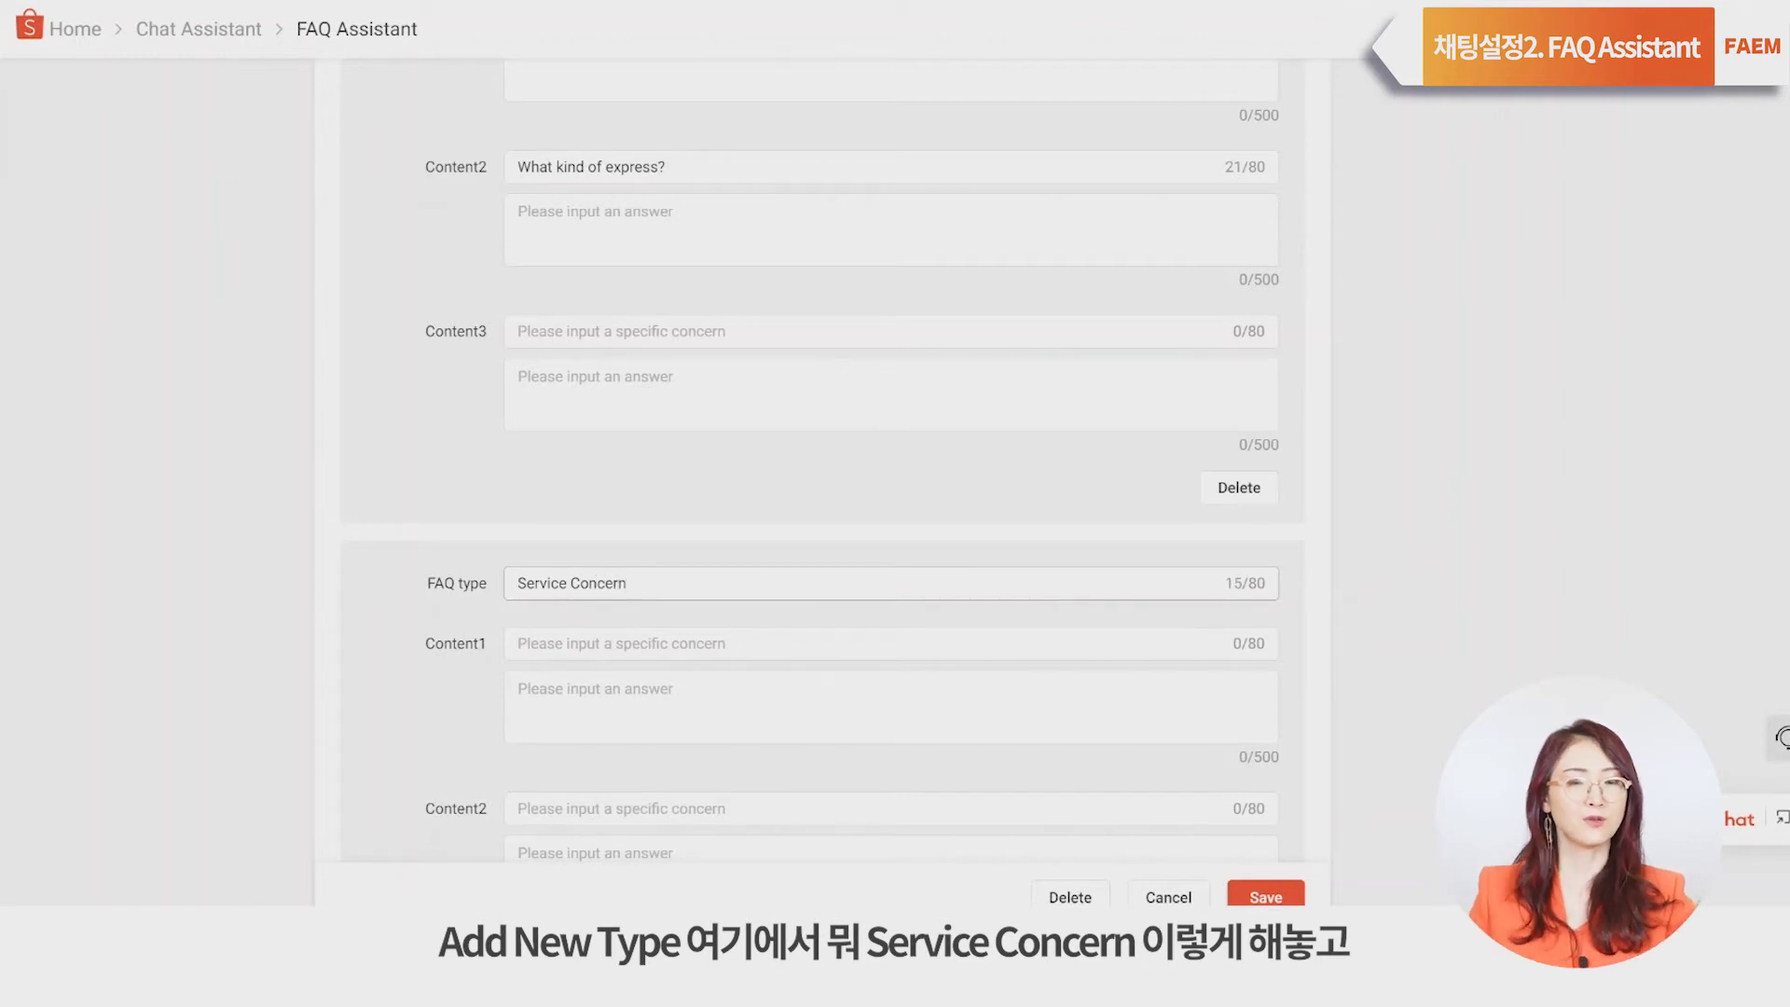
scroll(759, 602, down, 4)
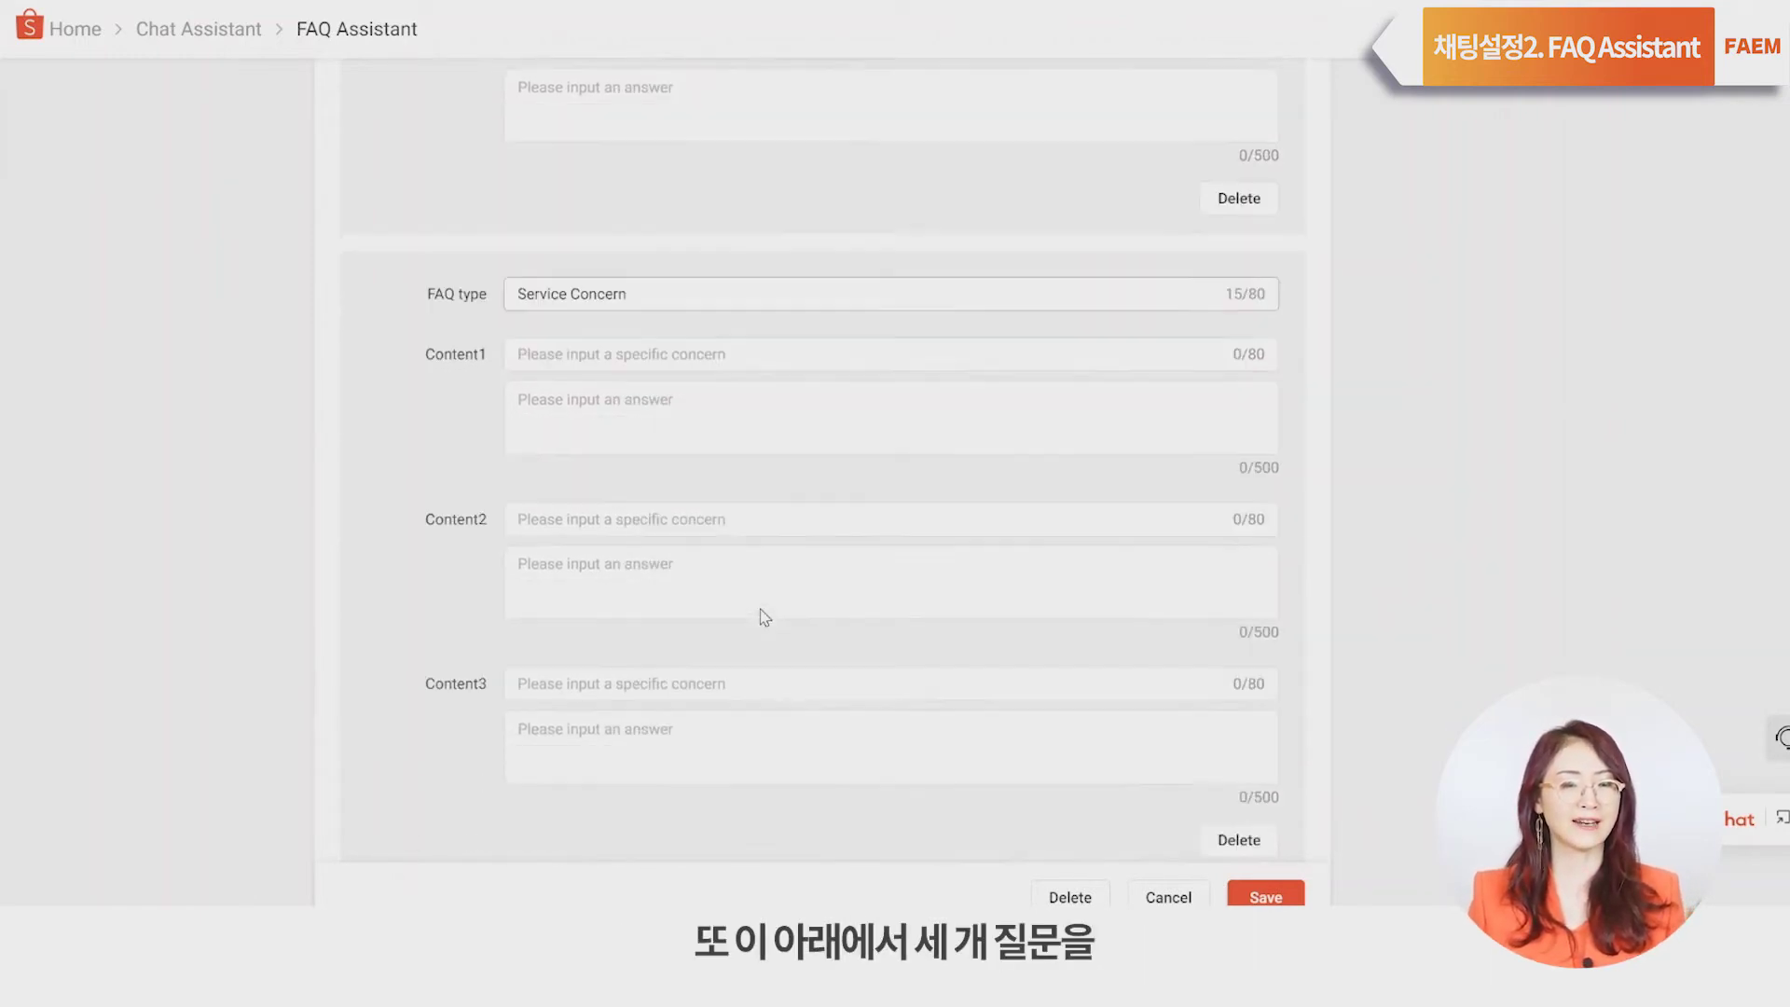
key(Tab)
click(578, 483)
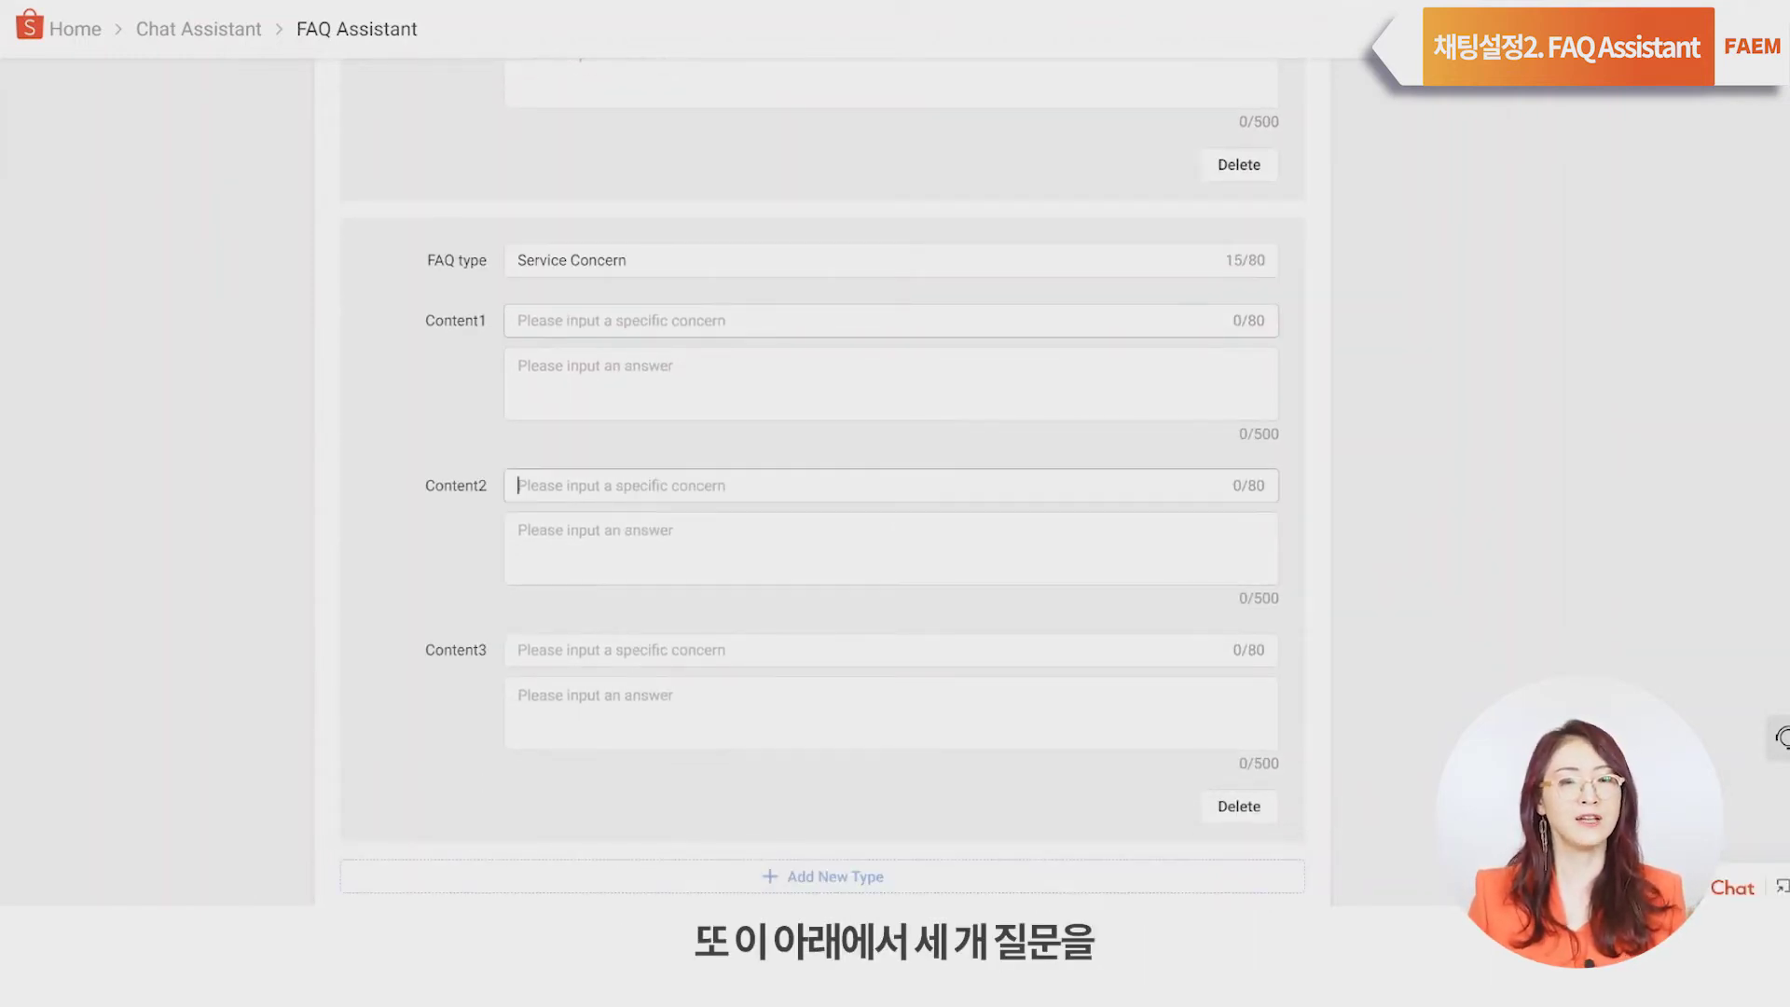
click(578, 650)
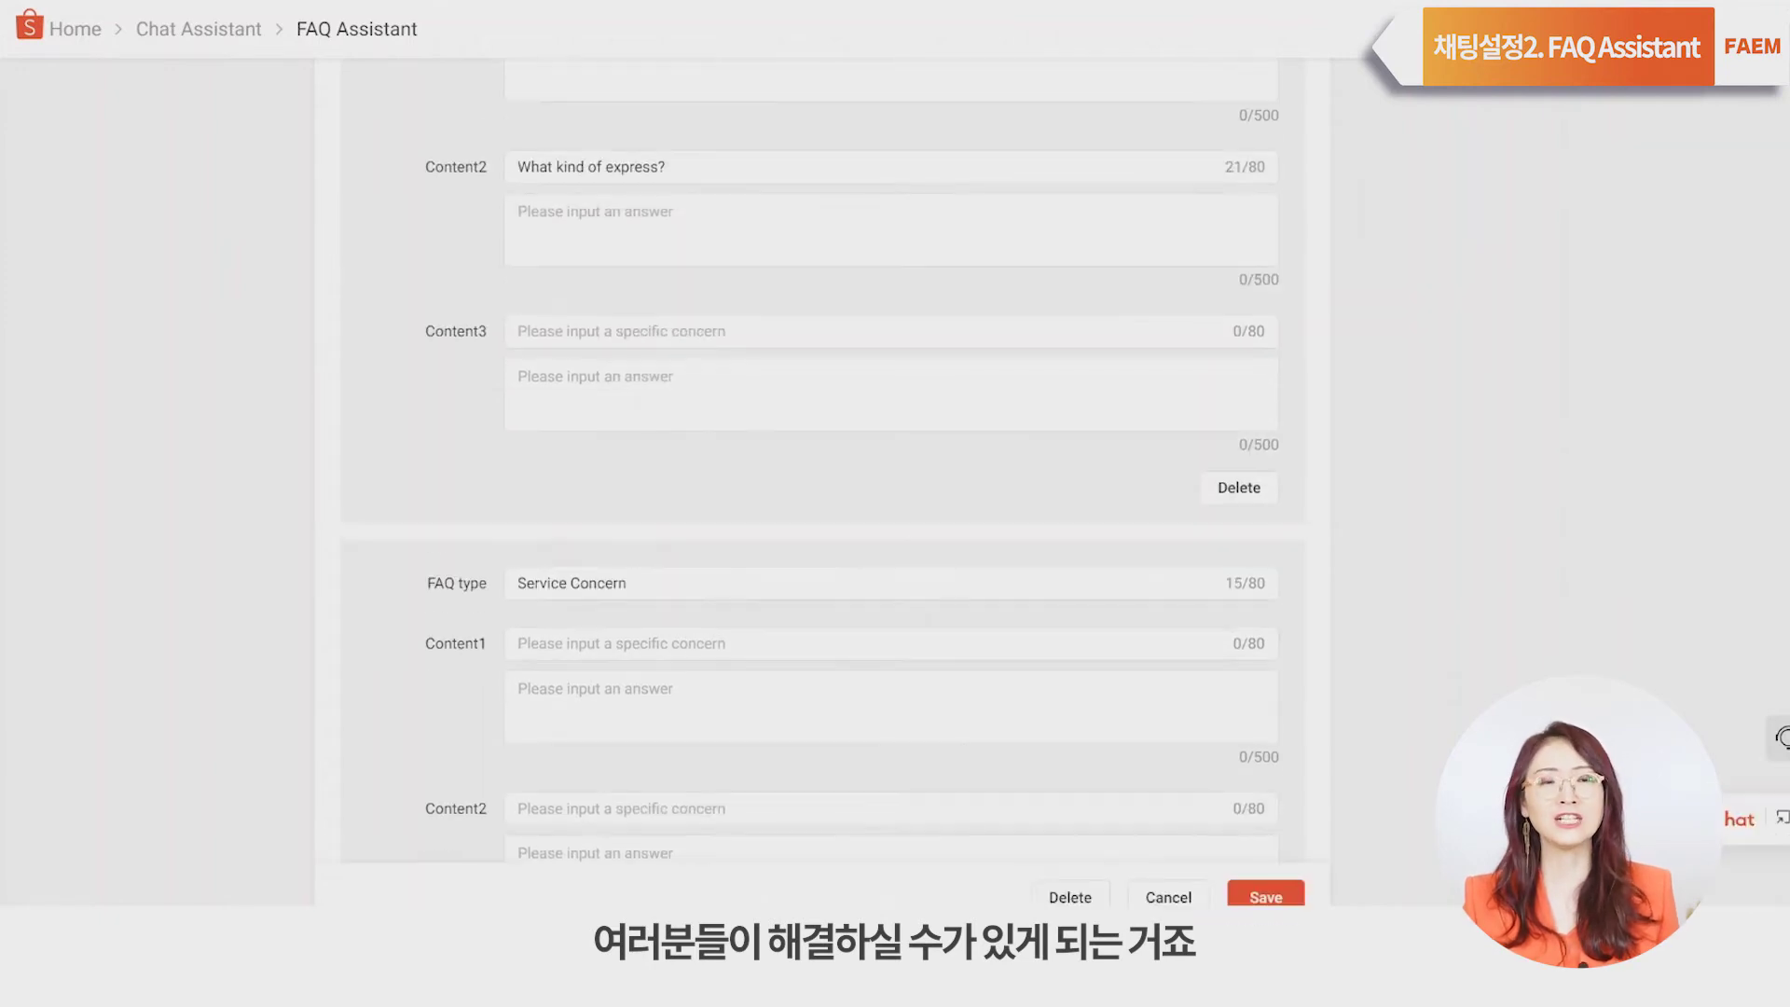
Step: Cancel the Shop FAQ draft and discard its changes
scroll(820, 466, up, 15)
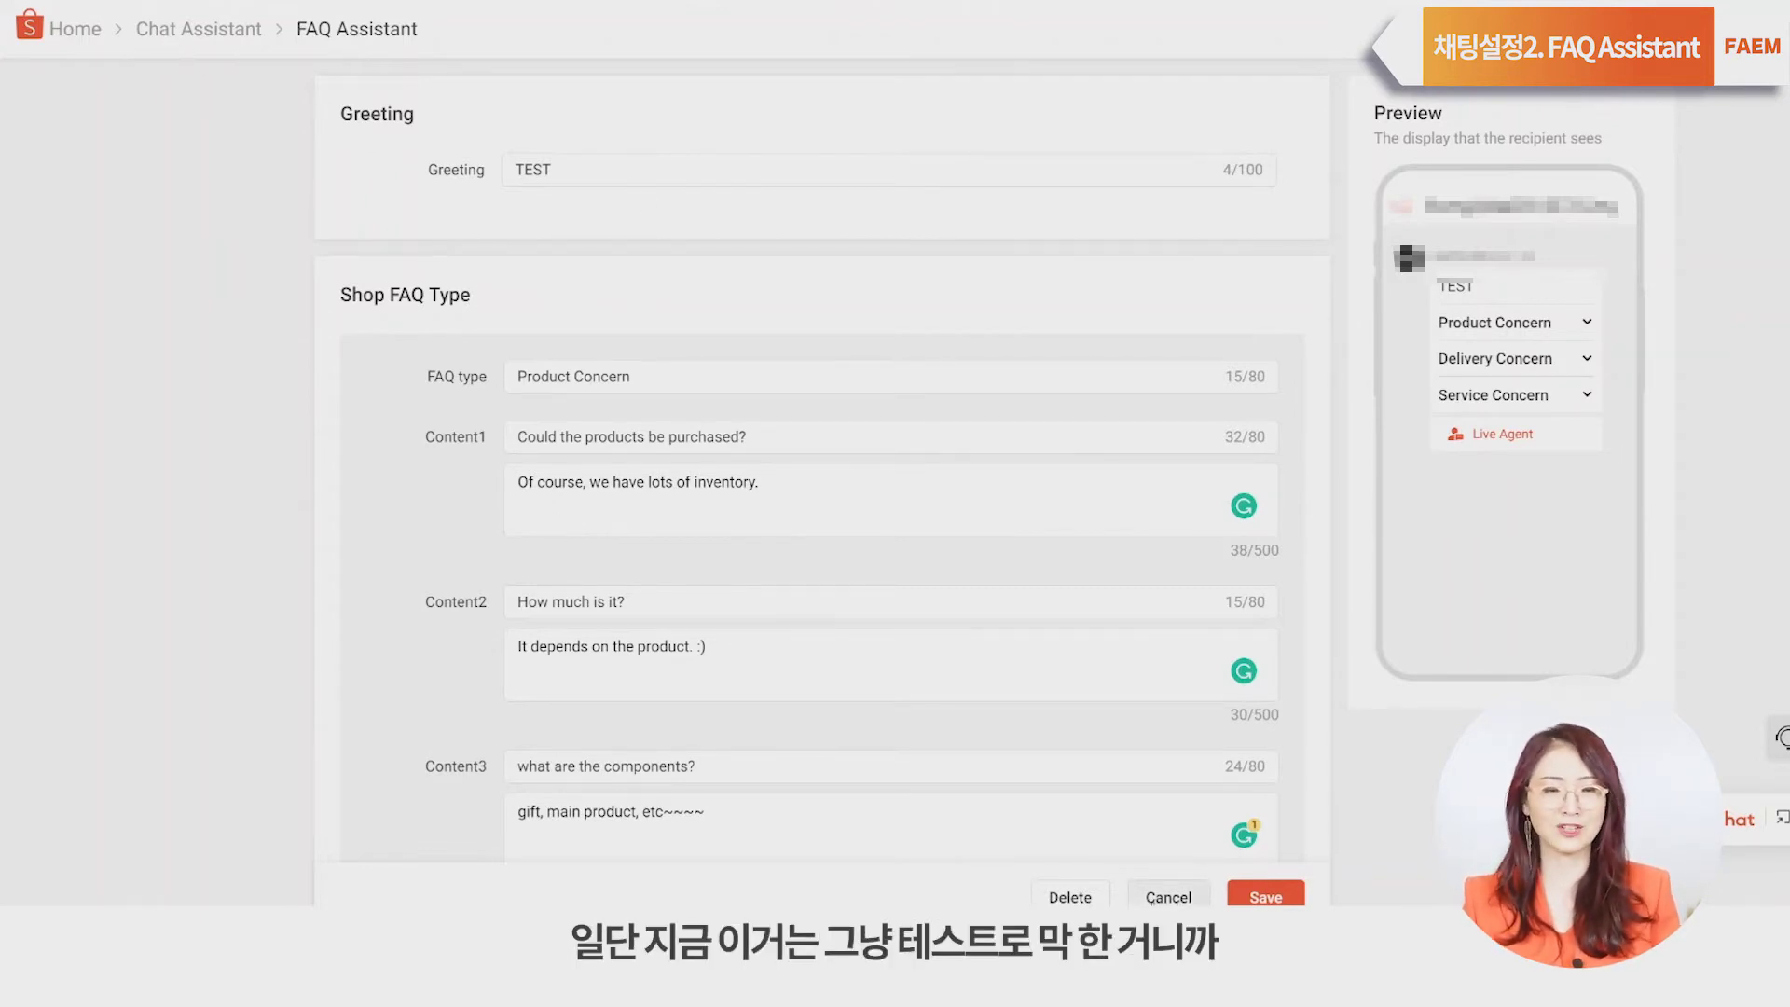
click(1166, 897)
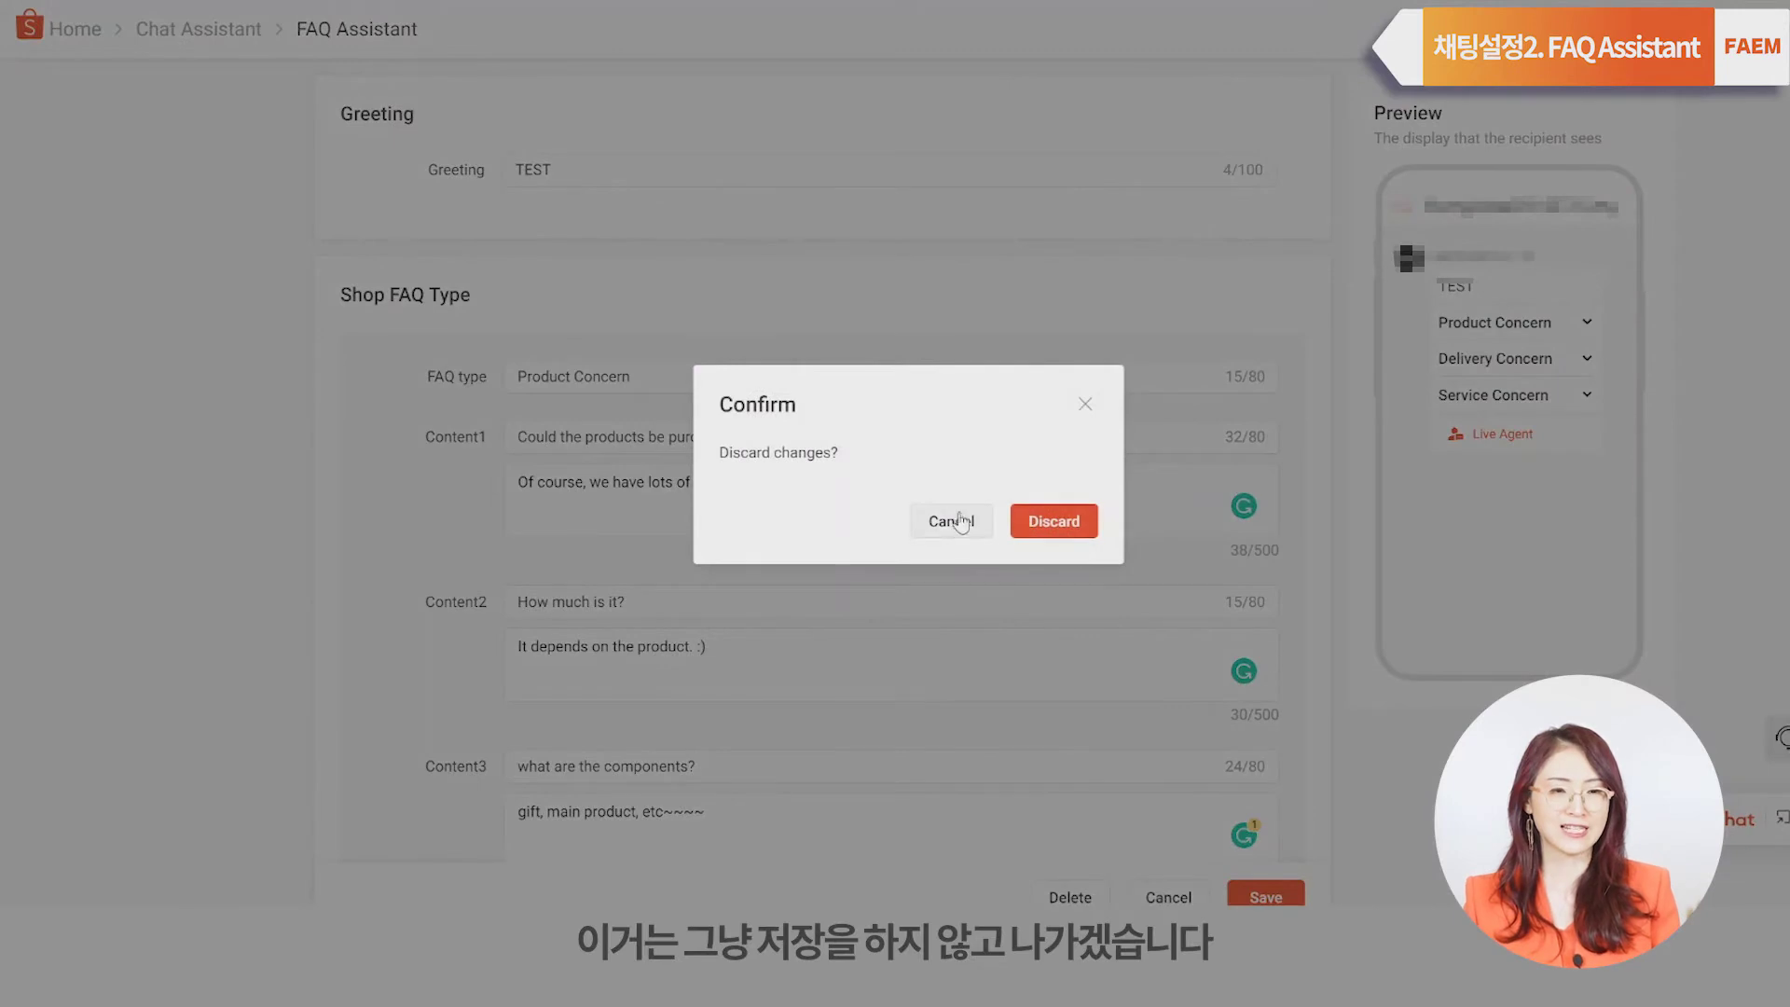
click(1084, 519)
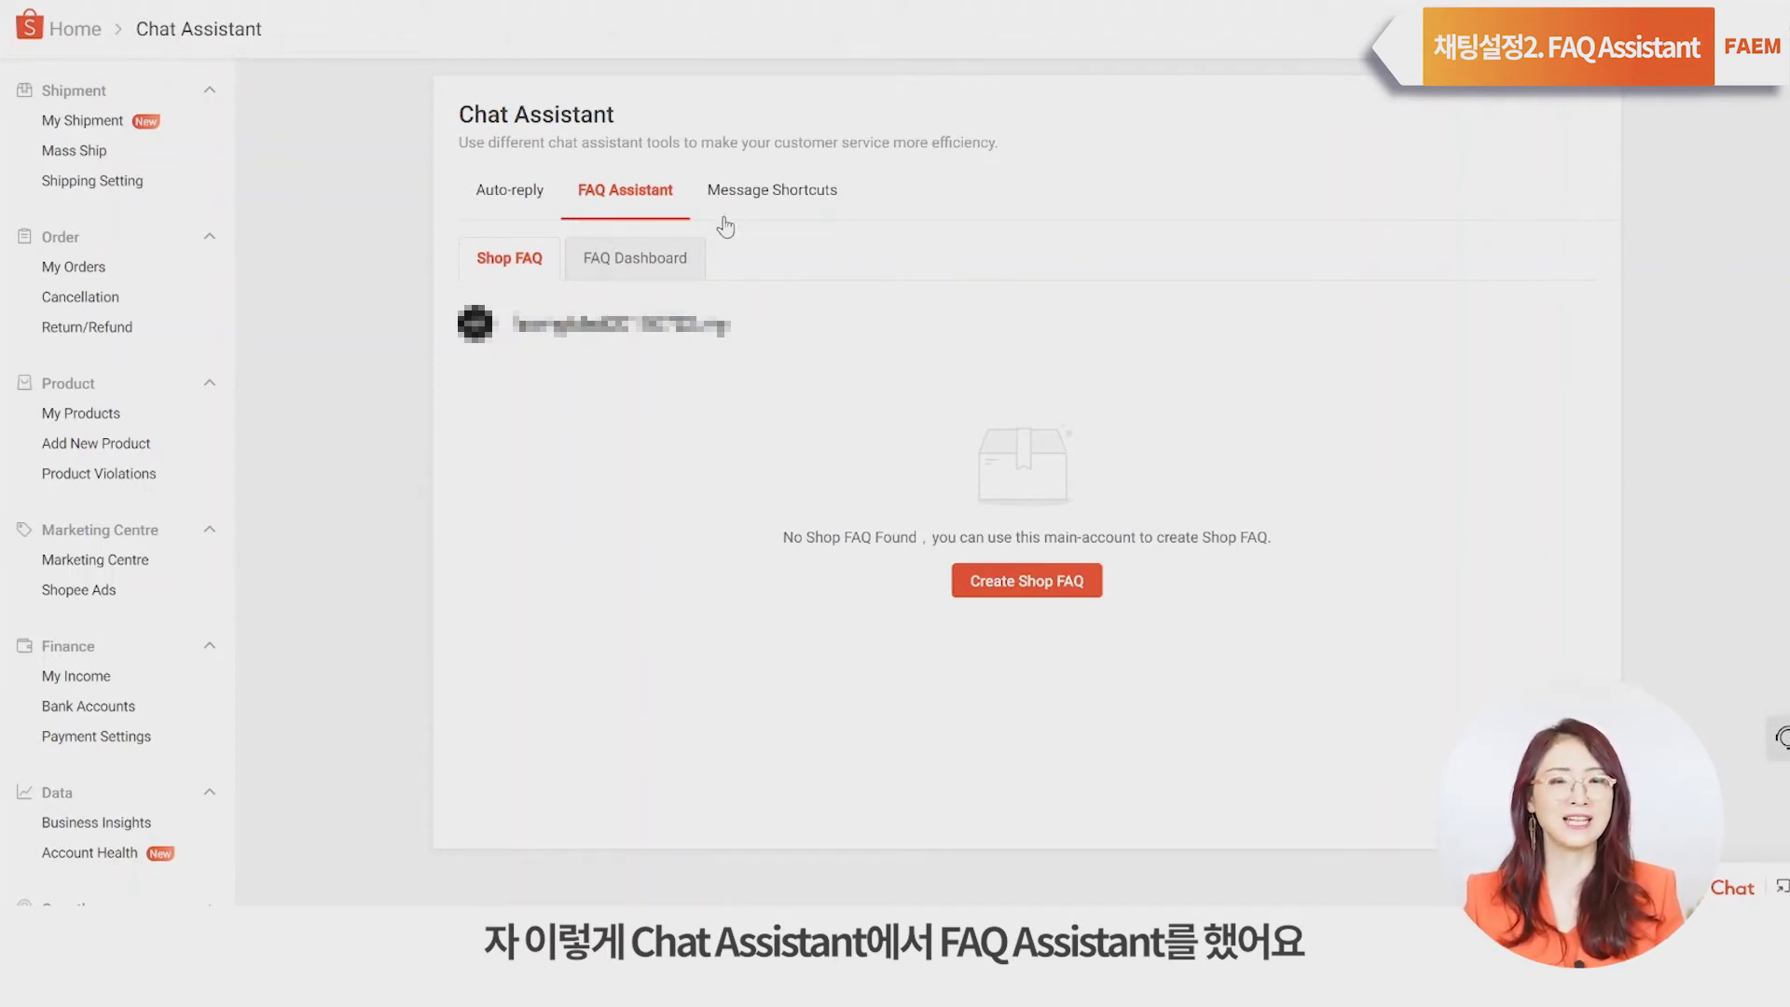
Step: Start a new message shortcut group in Message Shortcuts and name it "test"
click(776, 196)
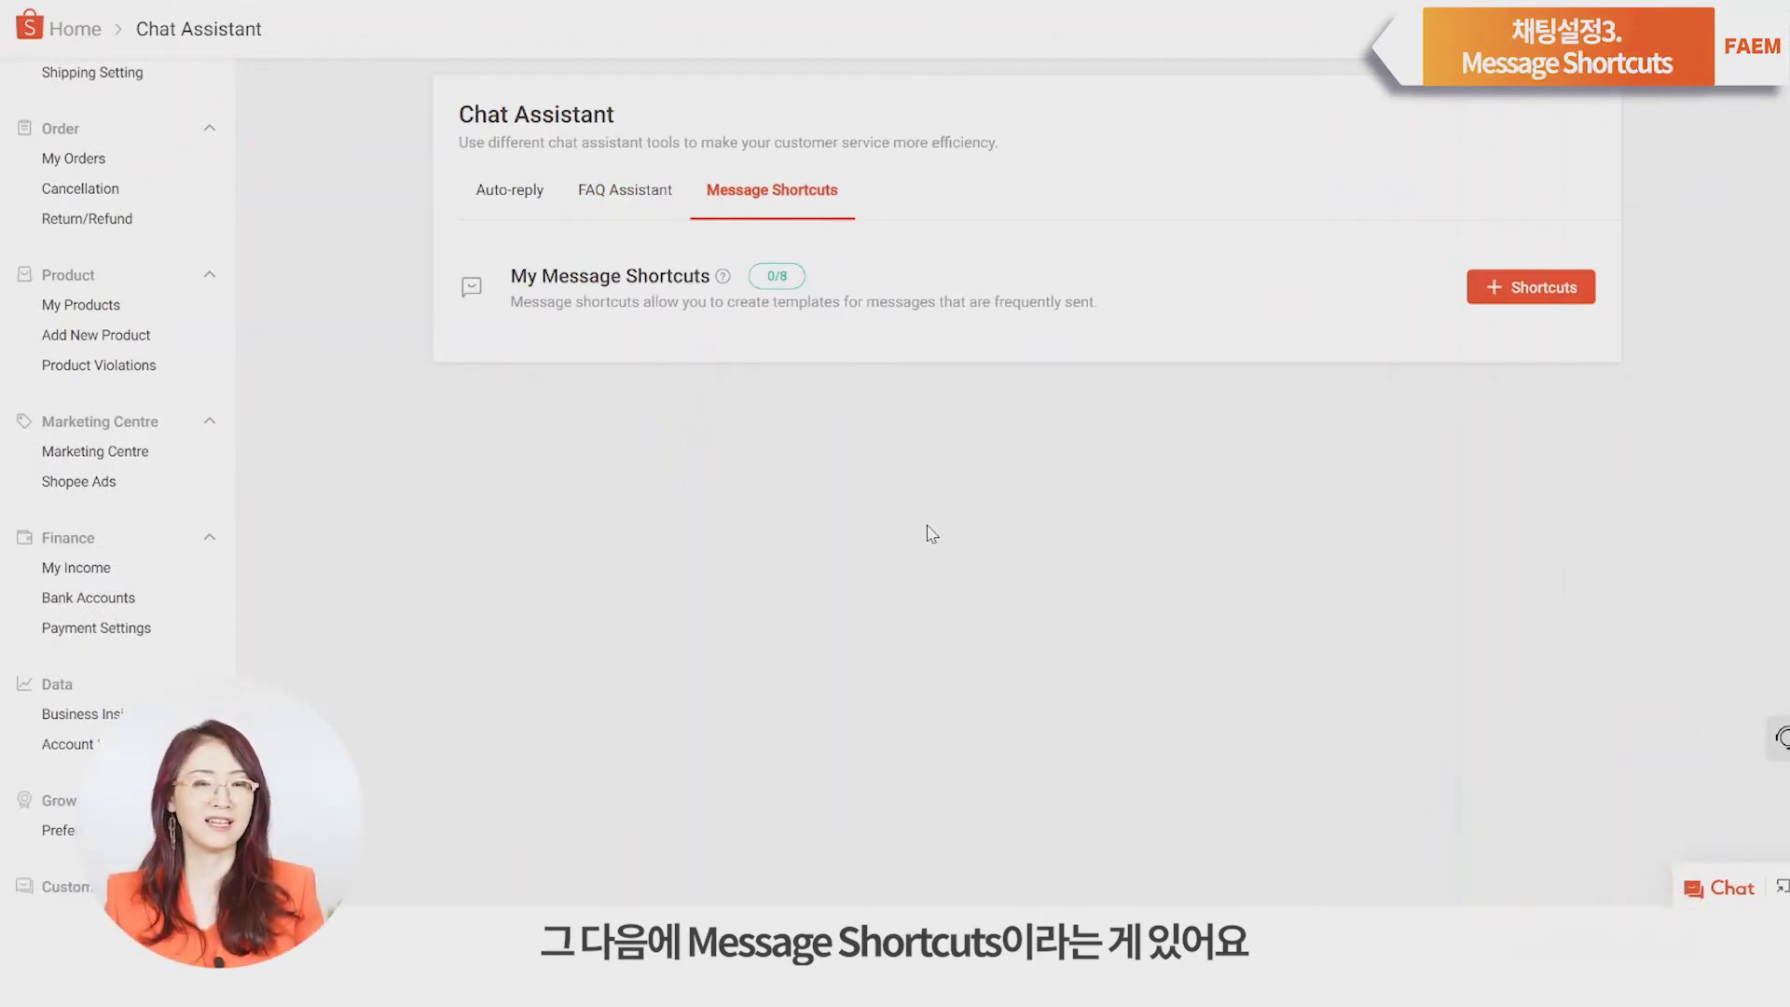
click(1531, 289)
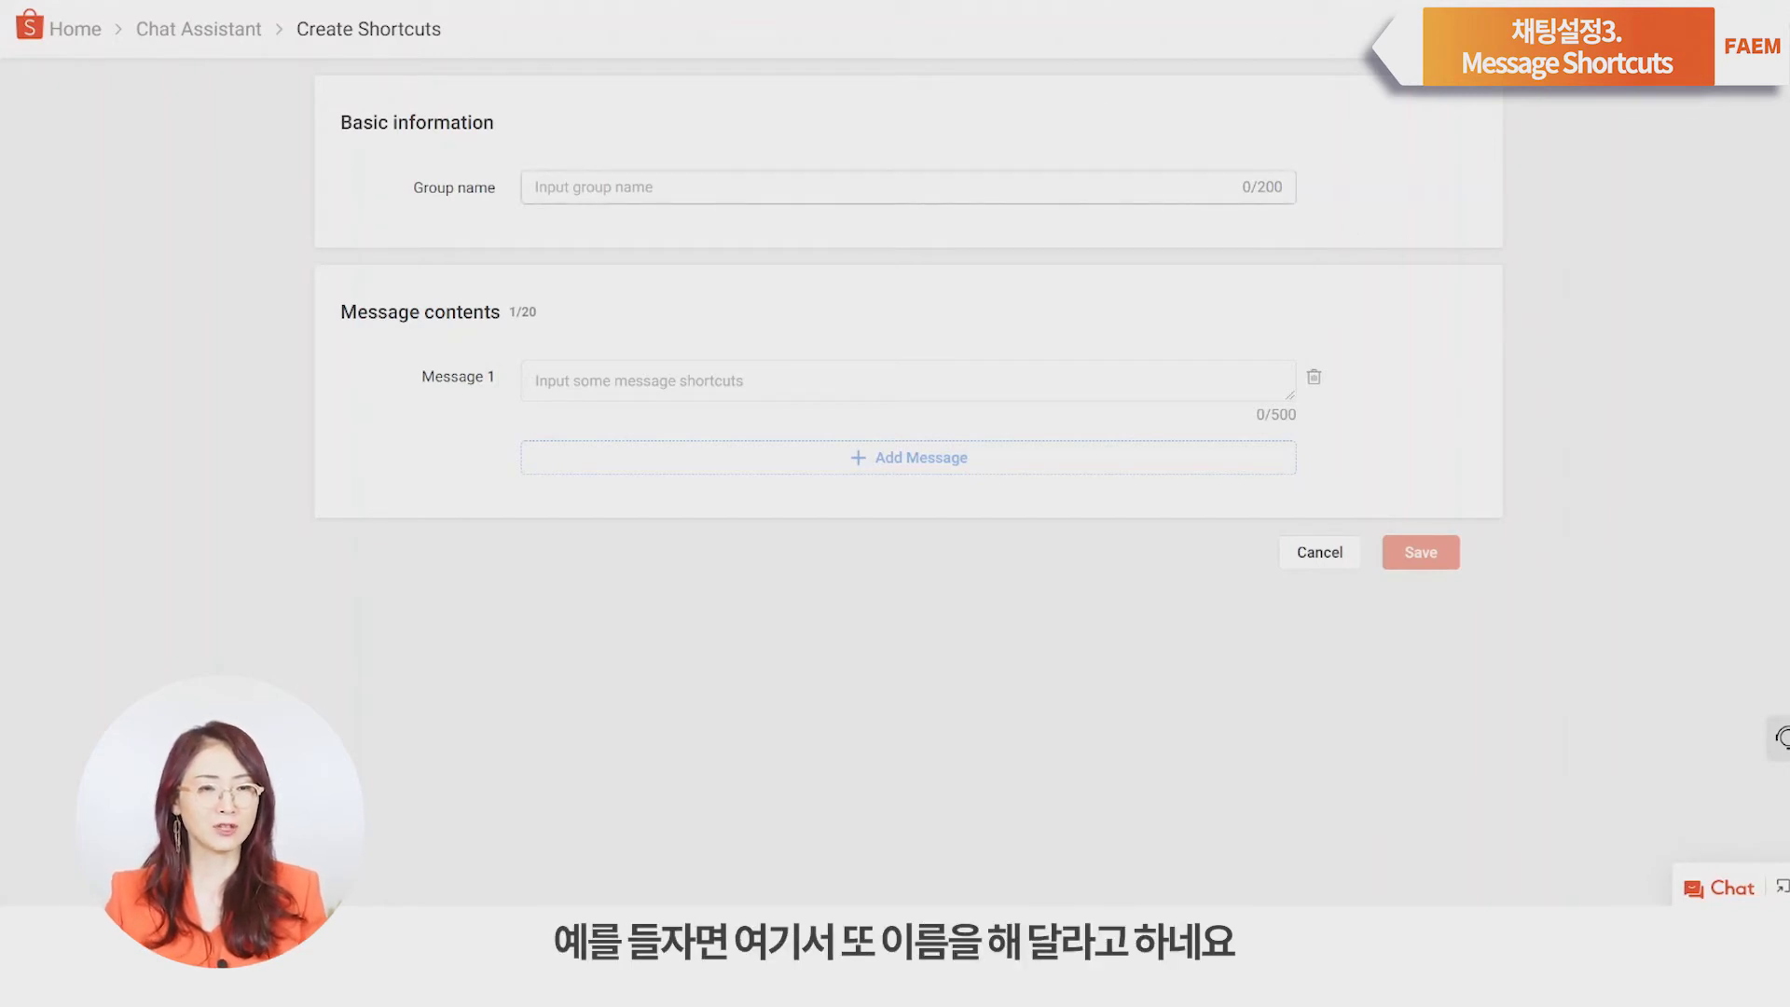
text(test)
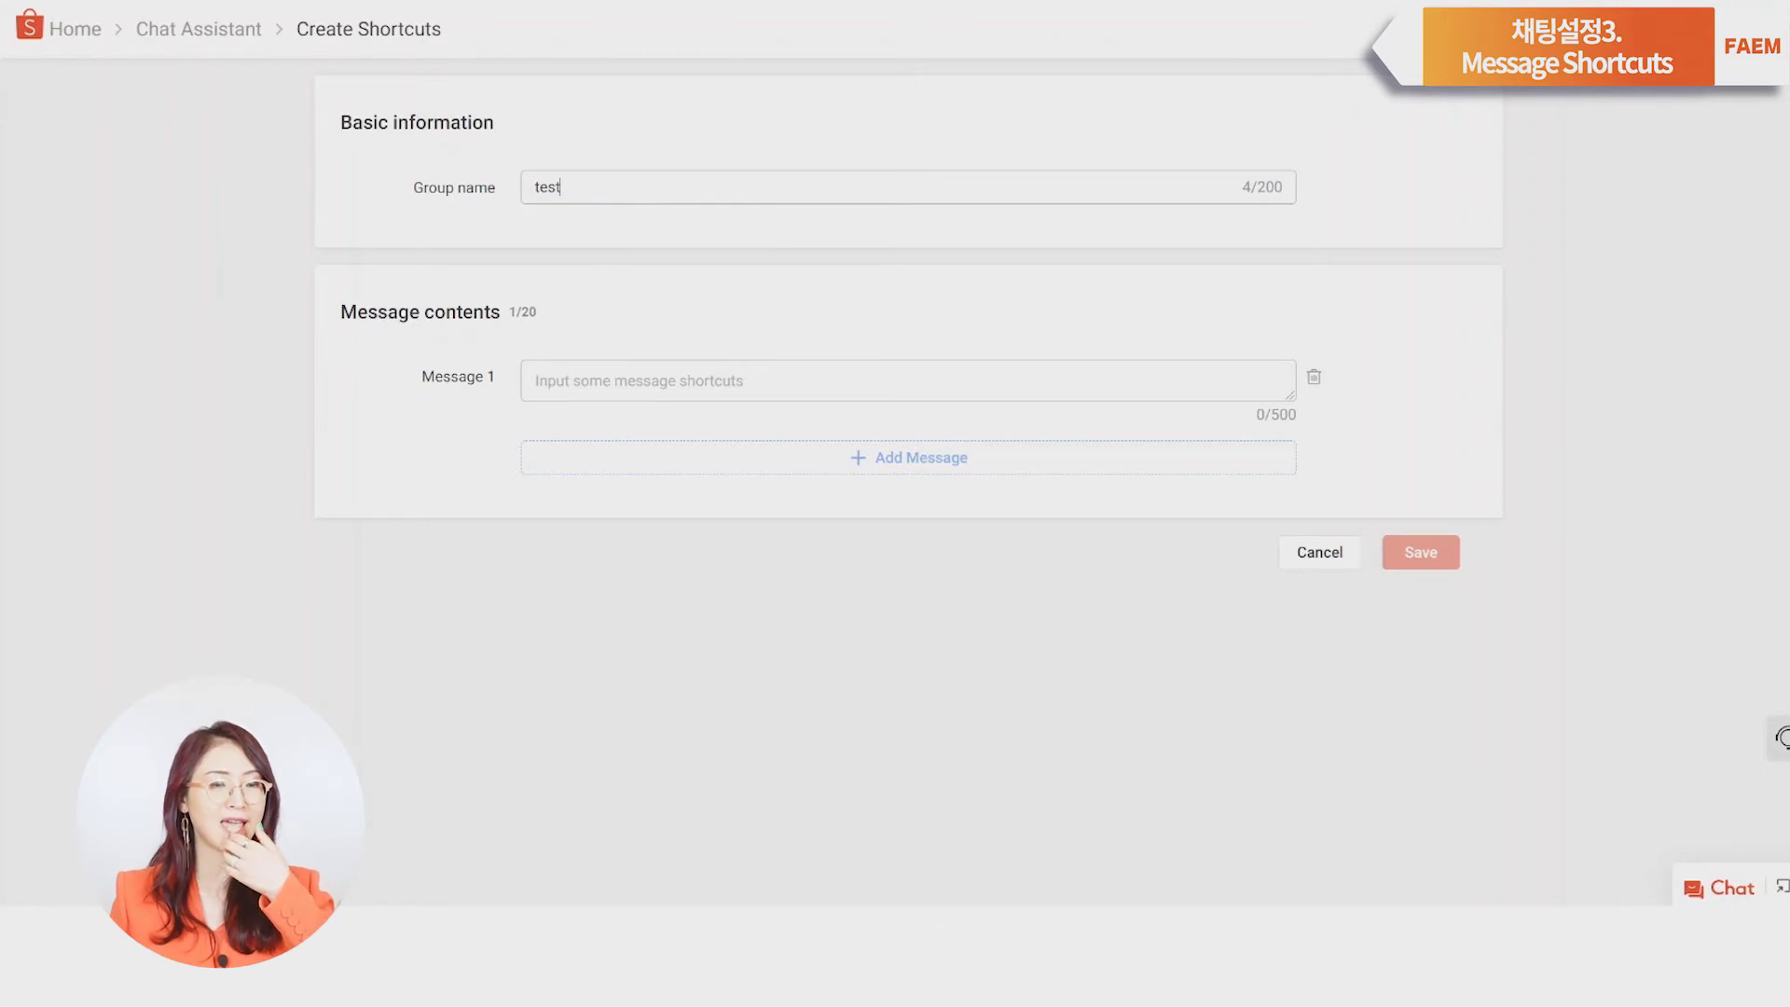
Step: Write Message 1 as "Hello, Customer!!" with "This is ******* ." on a second line, and save the shortcut group
click(1260, 370)
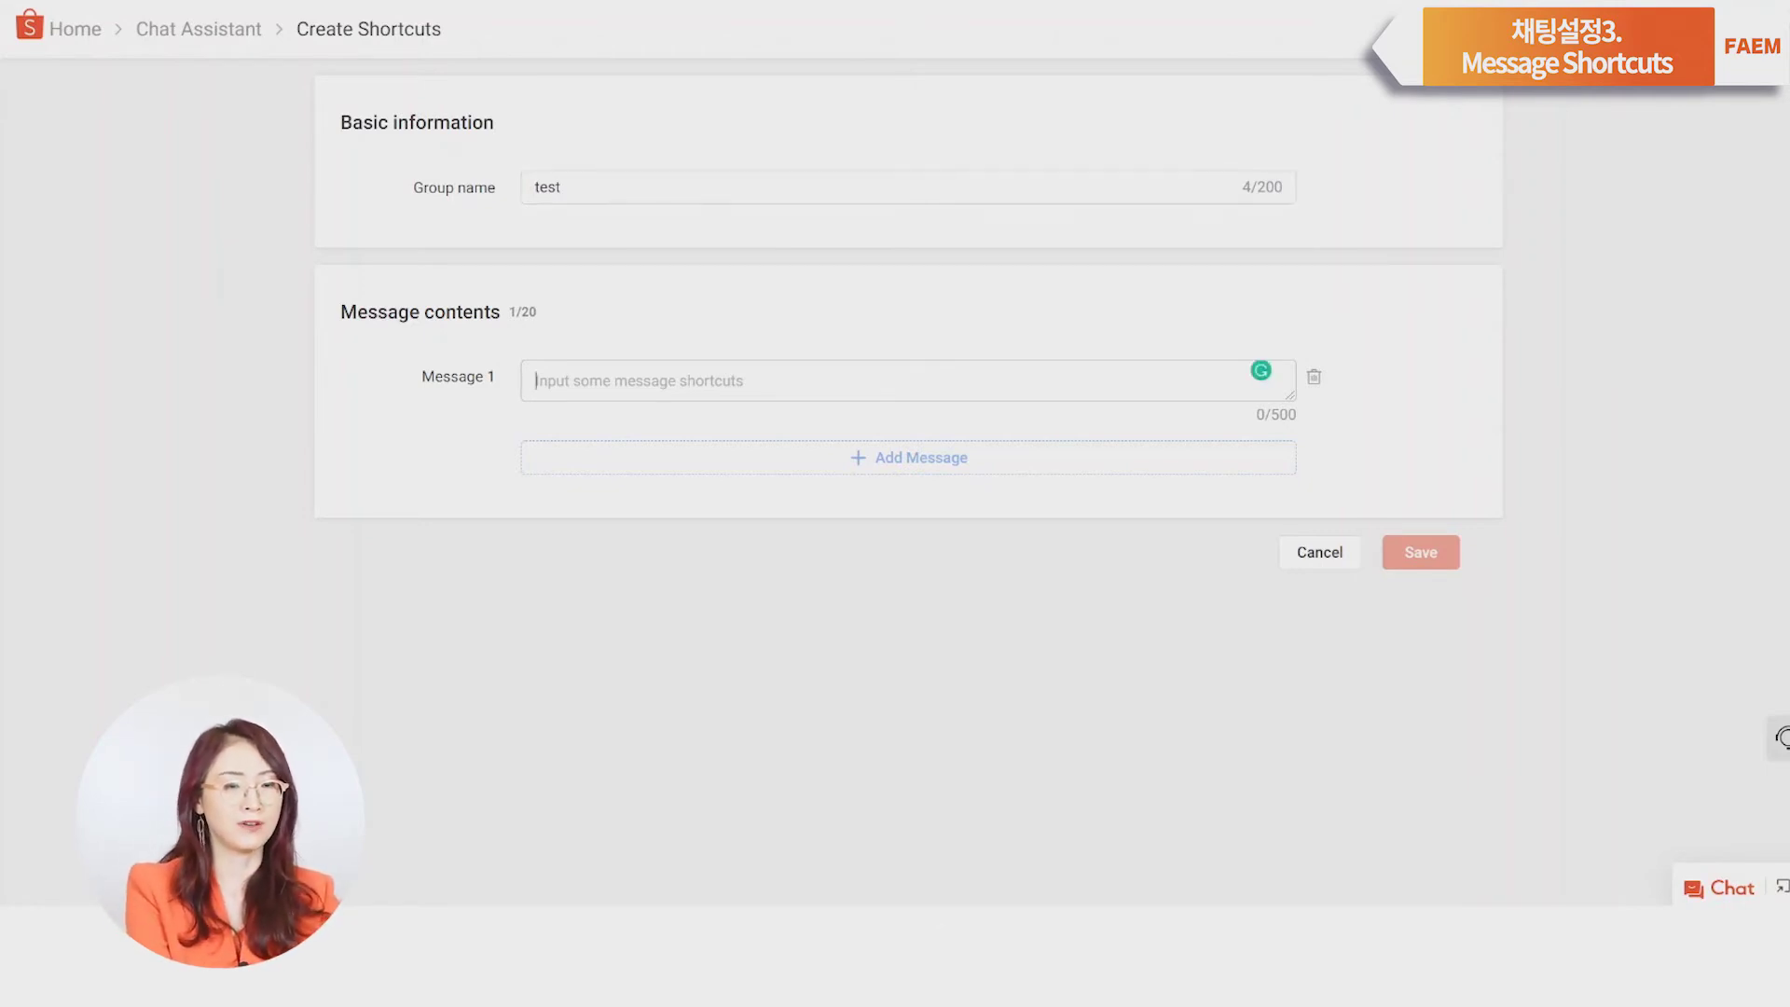
text(thenk)
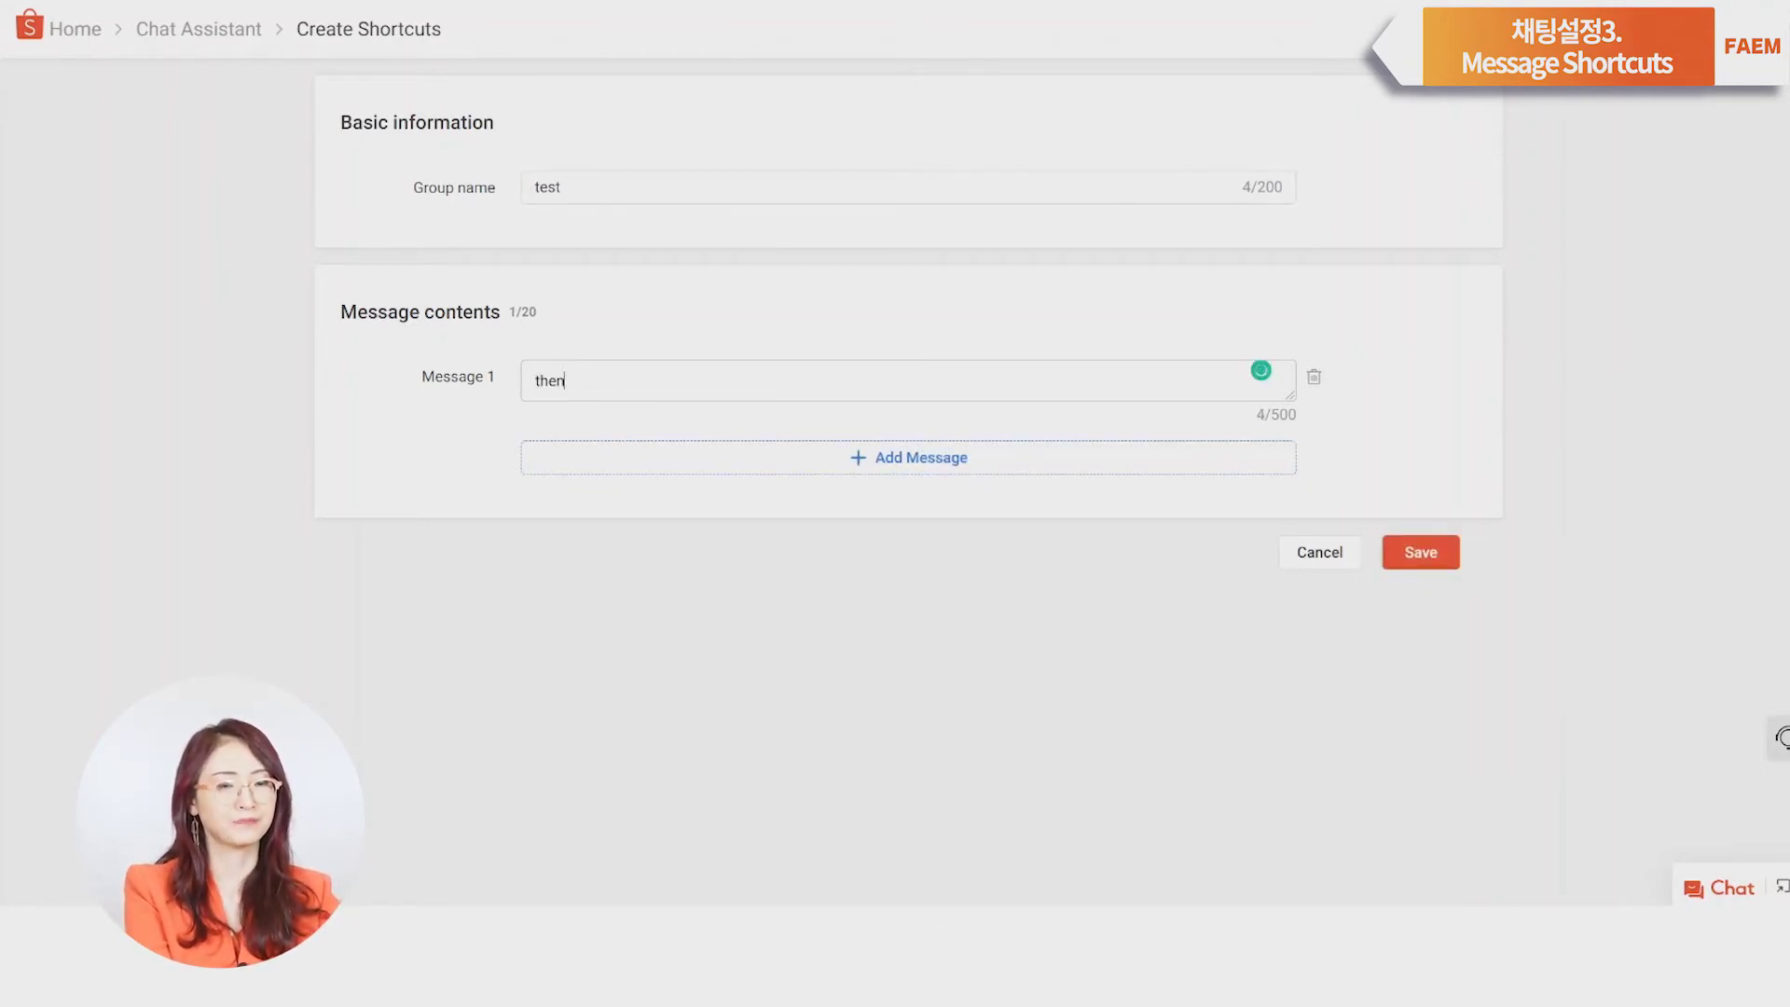
key(BackSpace)
key(BackSpace)
key(BackSpace)
key(BackSpace)
text(Hello, Customer!!)
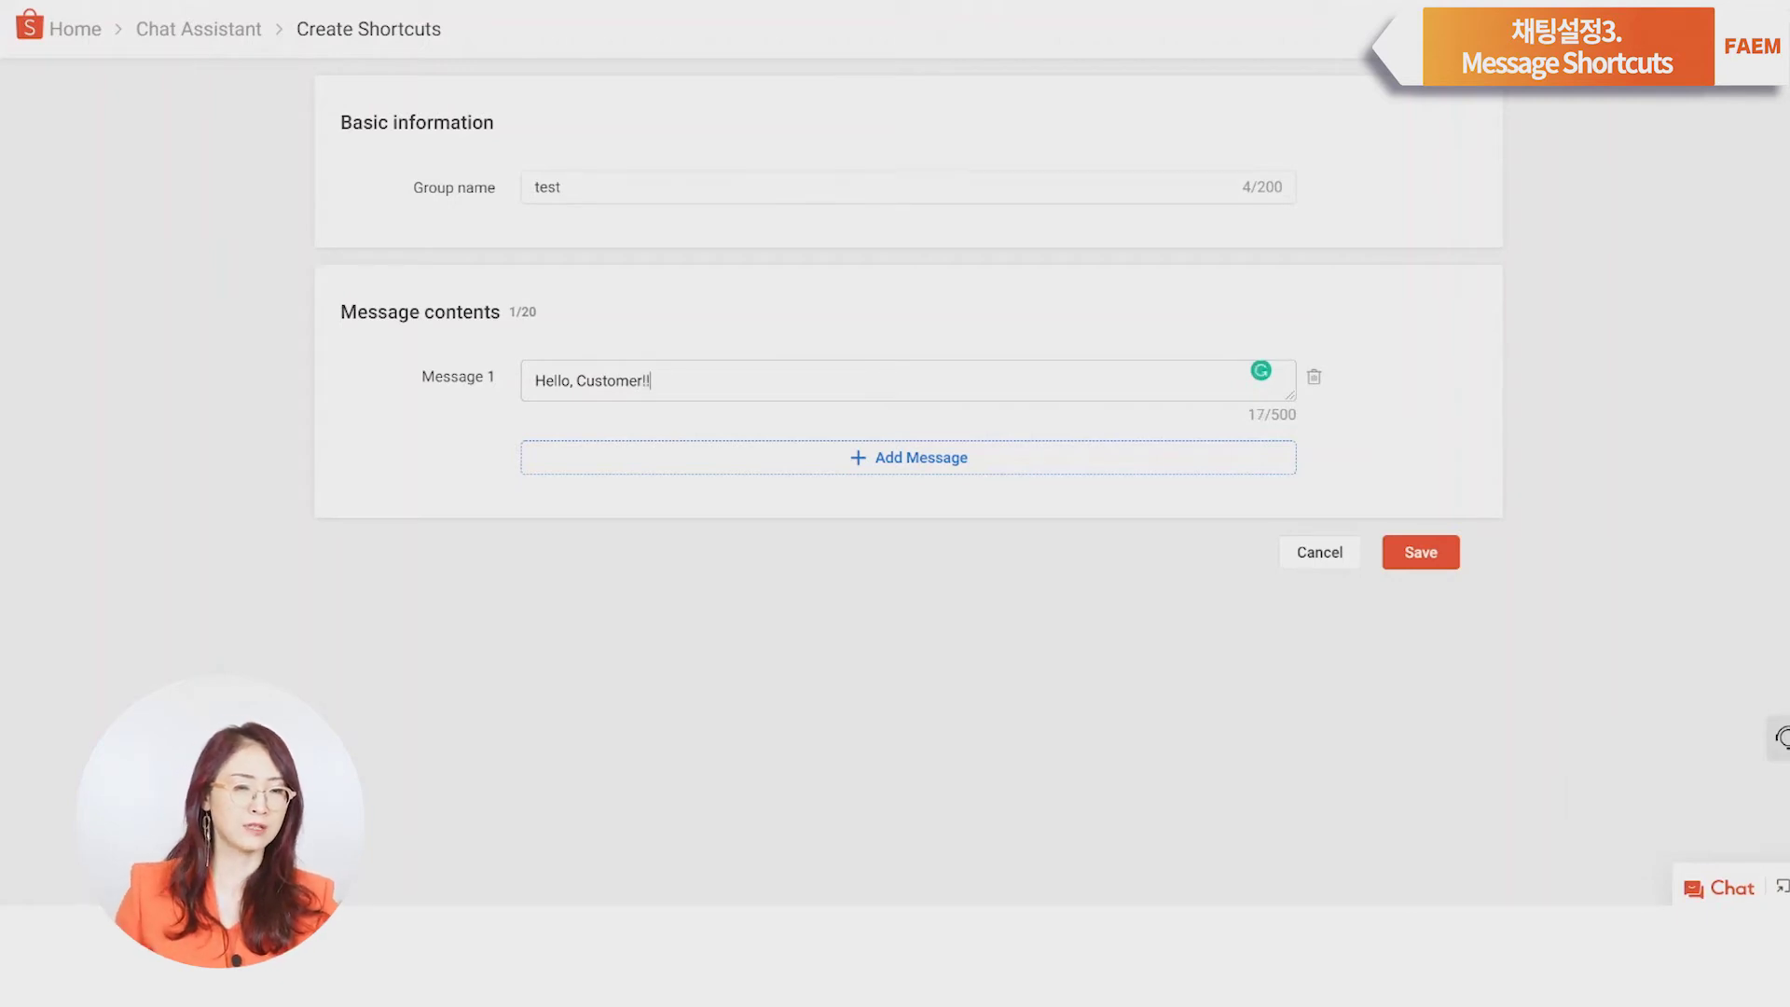
key(Return)
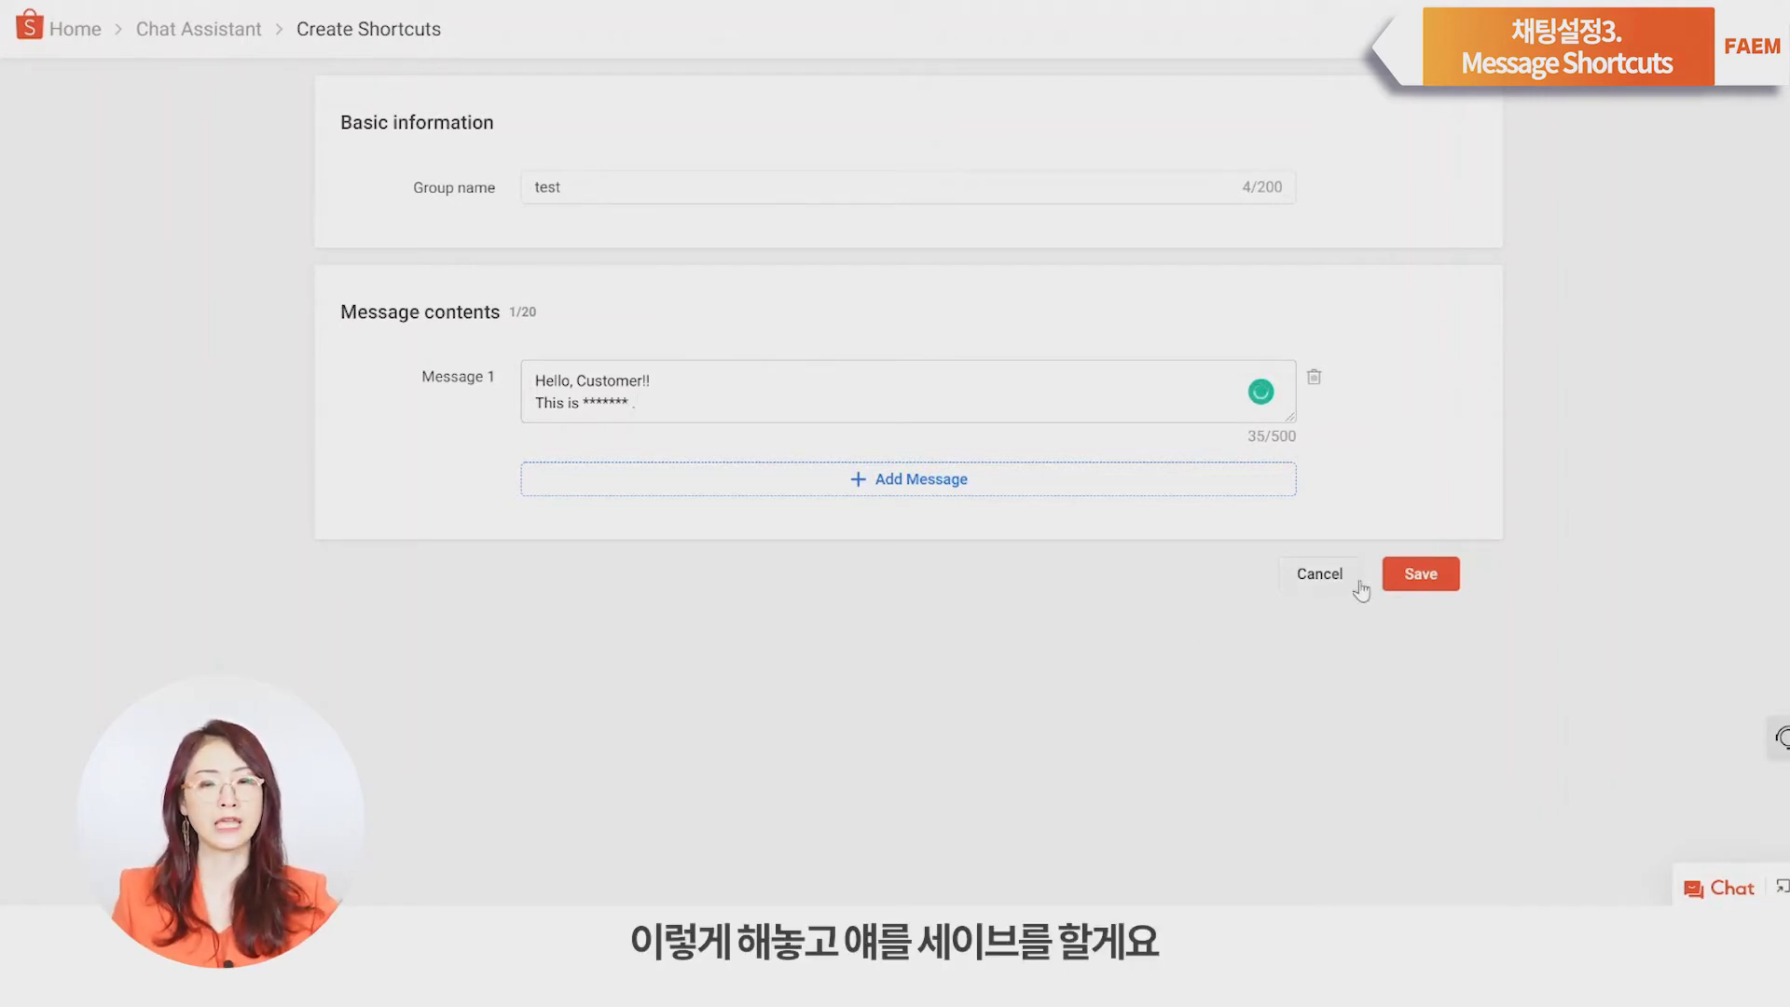
click(1423, 578)
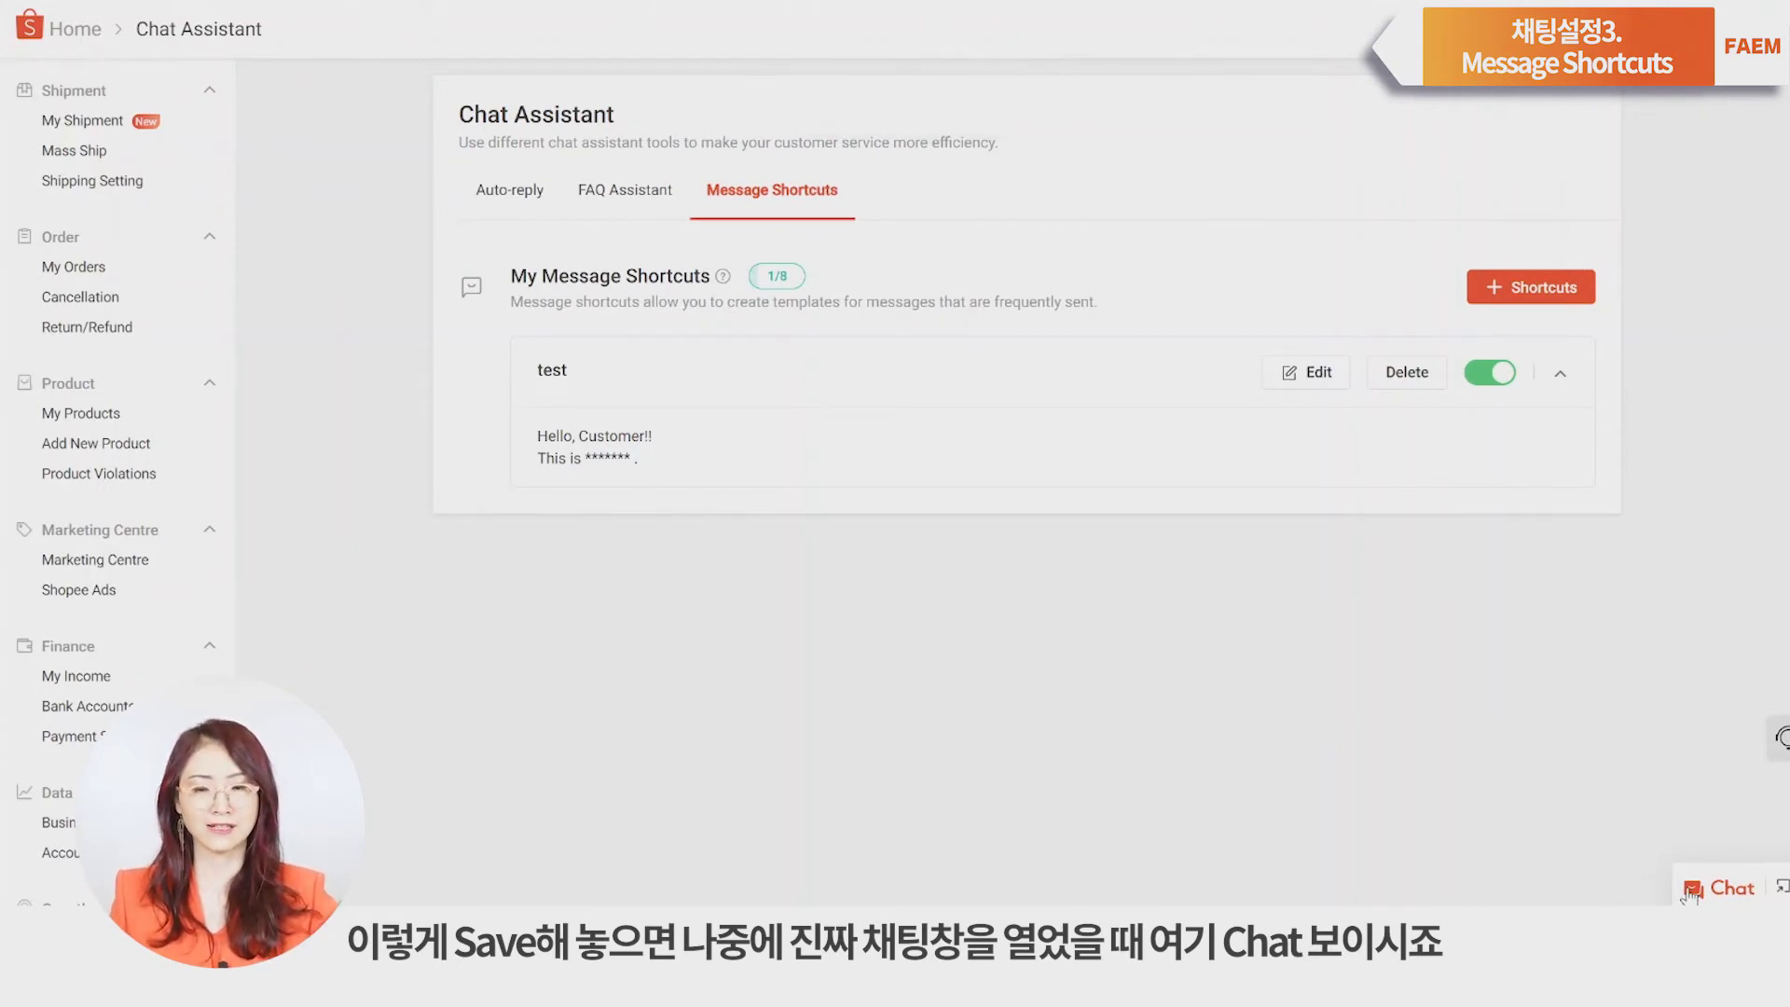
Step: Open the chat in its full window and bring up the message shortcuts inside a buyer conversation
click(1740, 890)
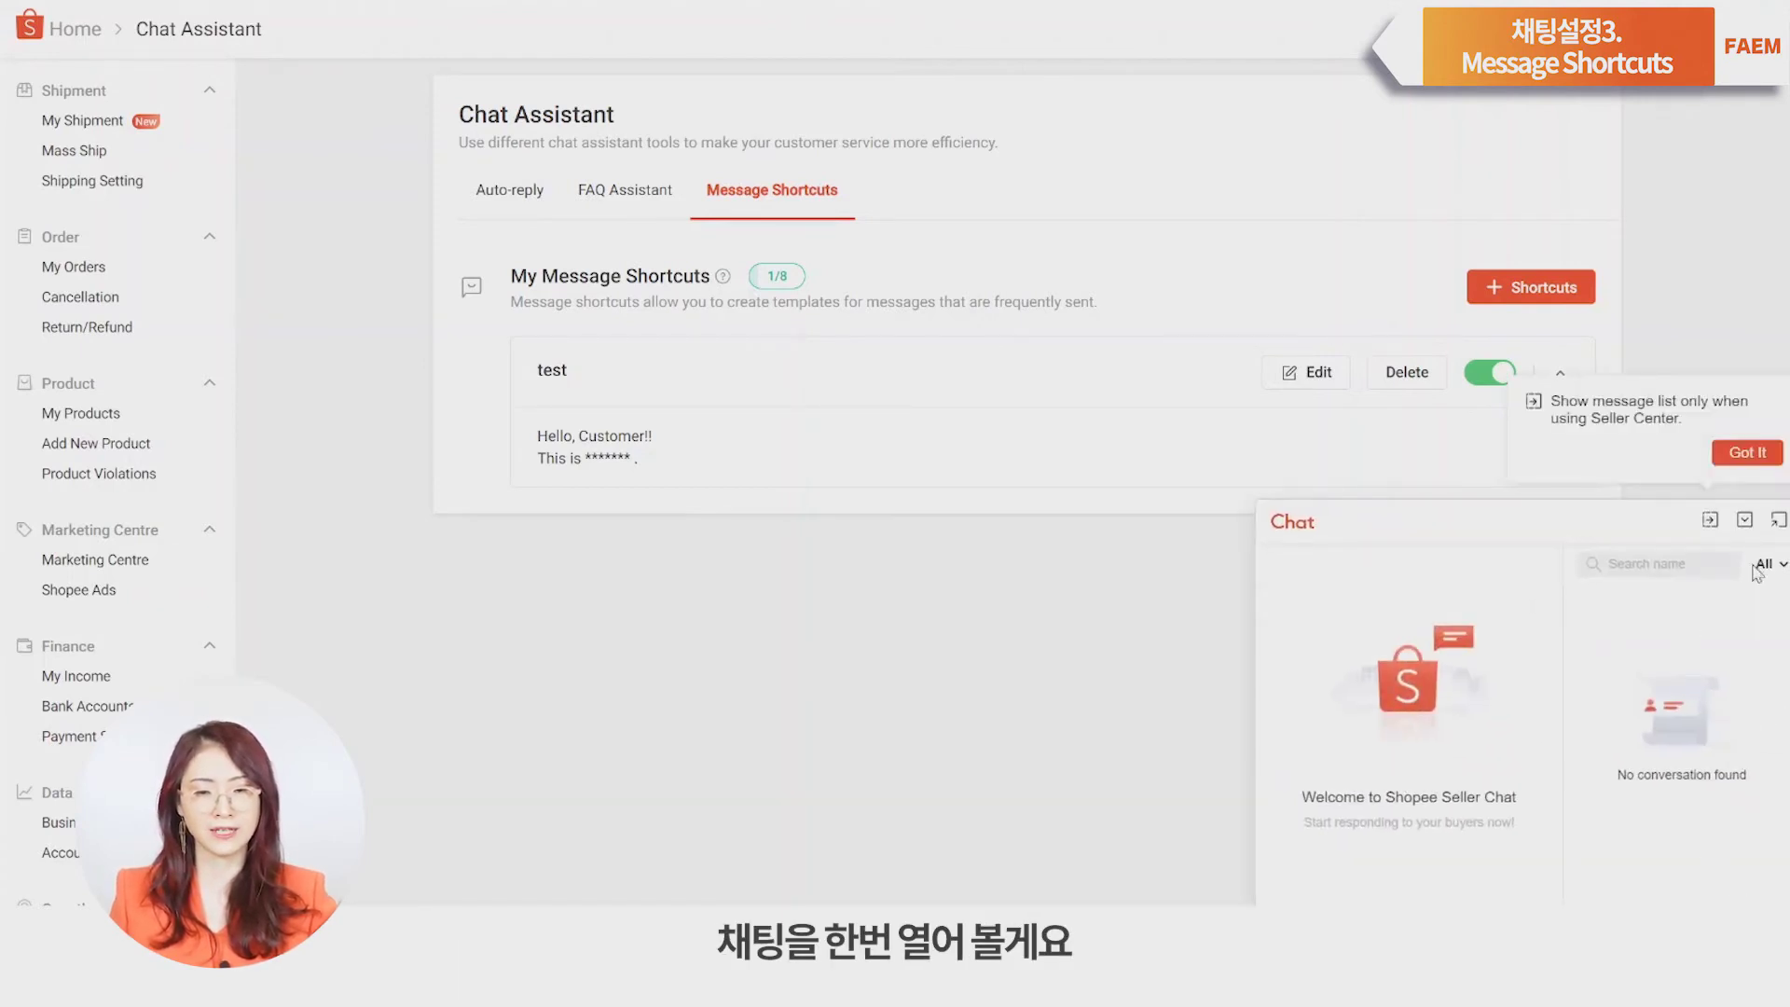
click(1780, 523)
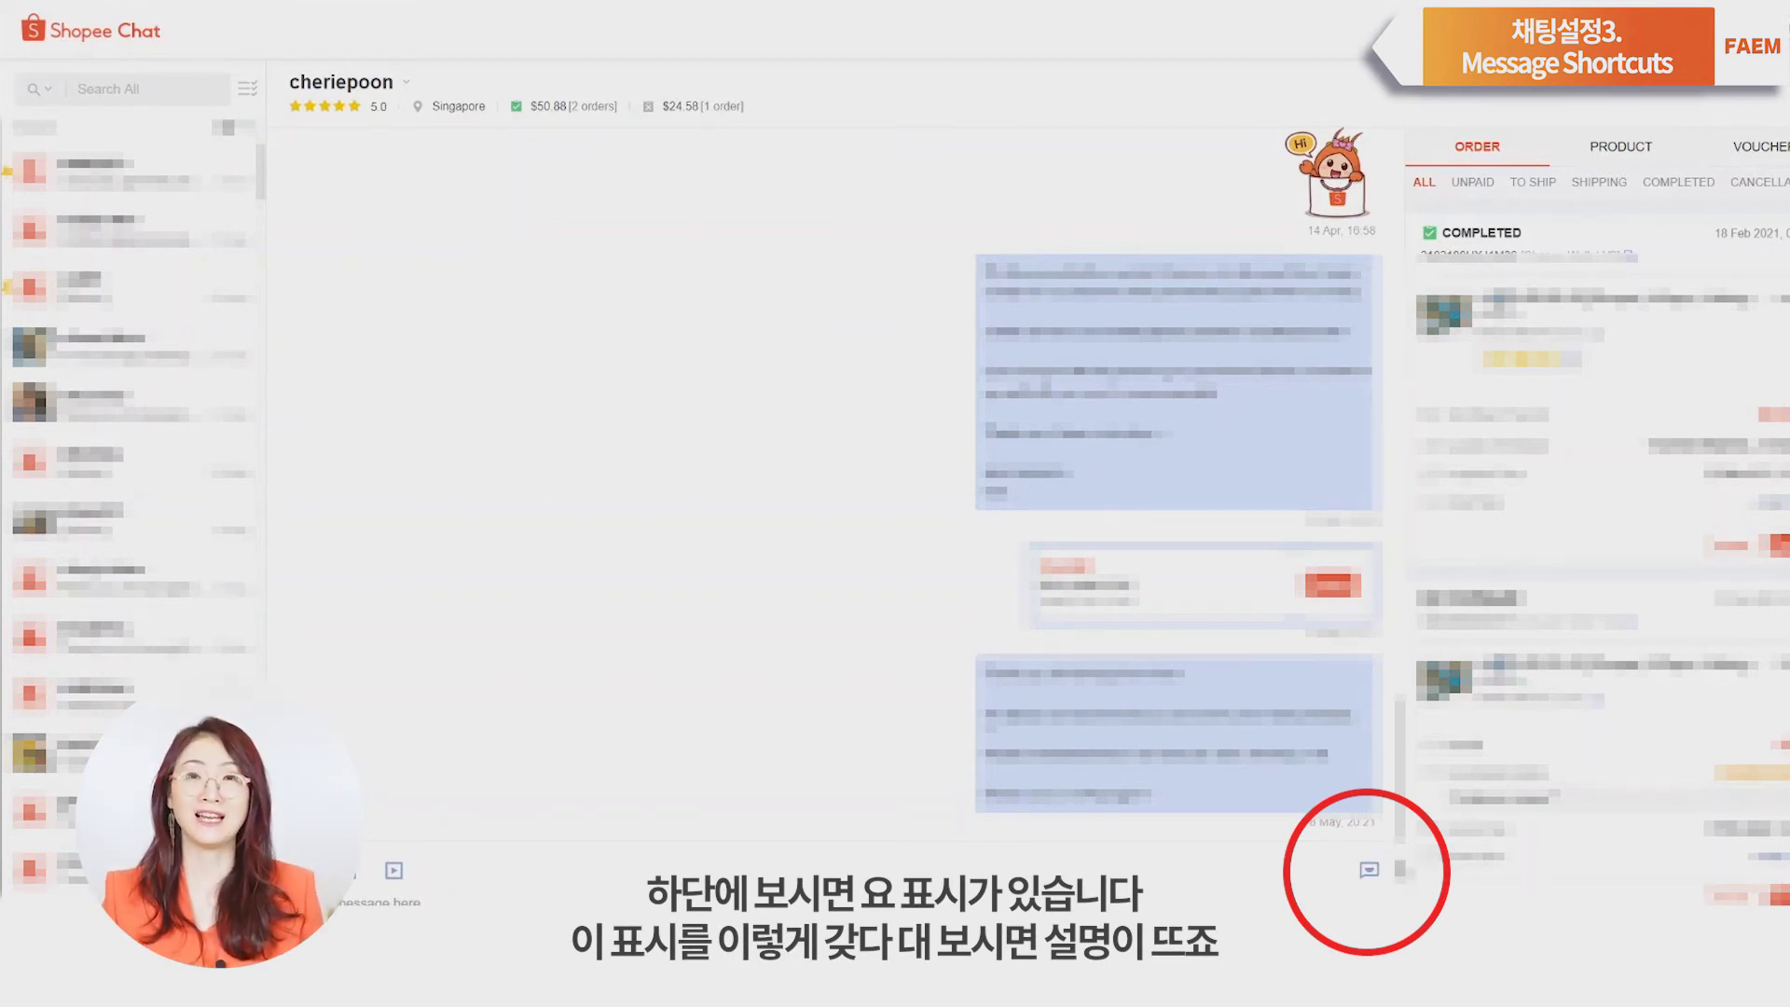
mouse_move(1370, 878)
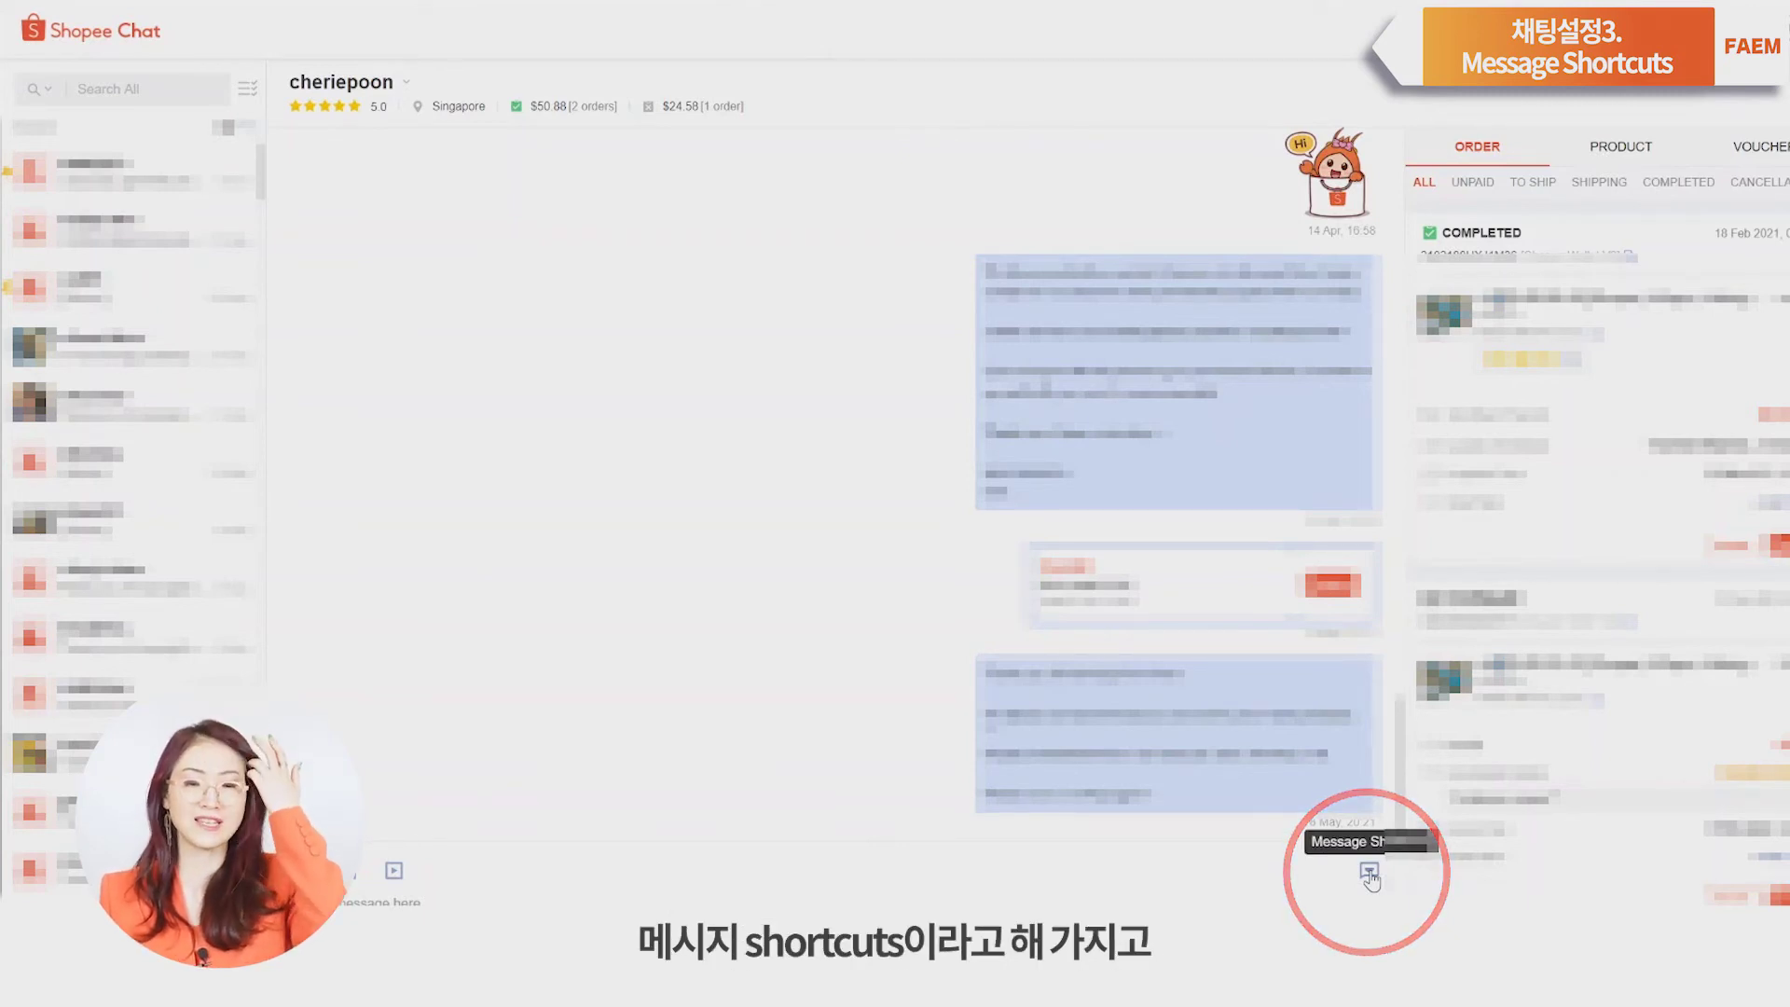
click(1369, 874)
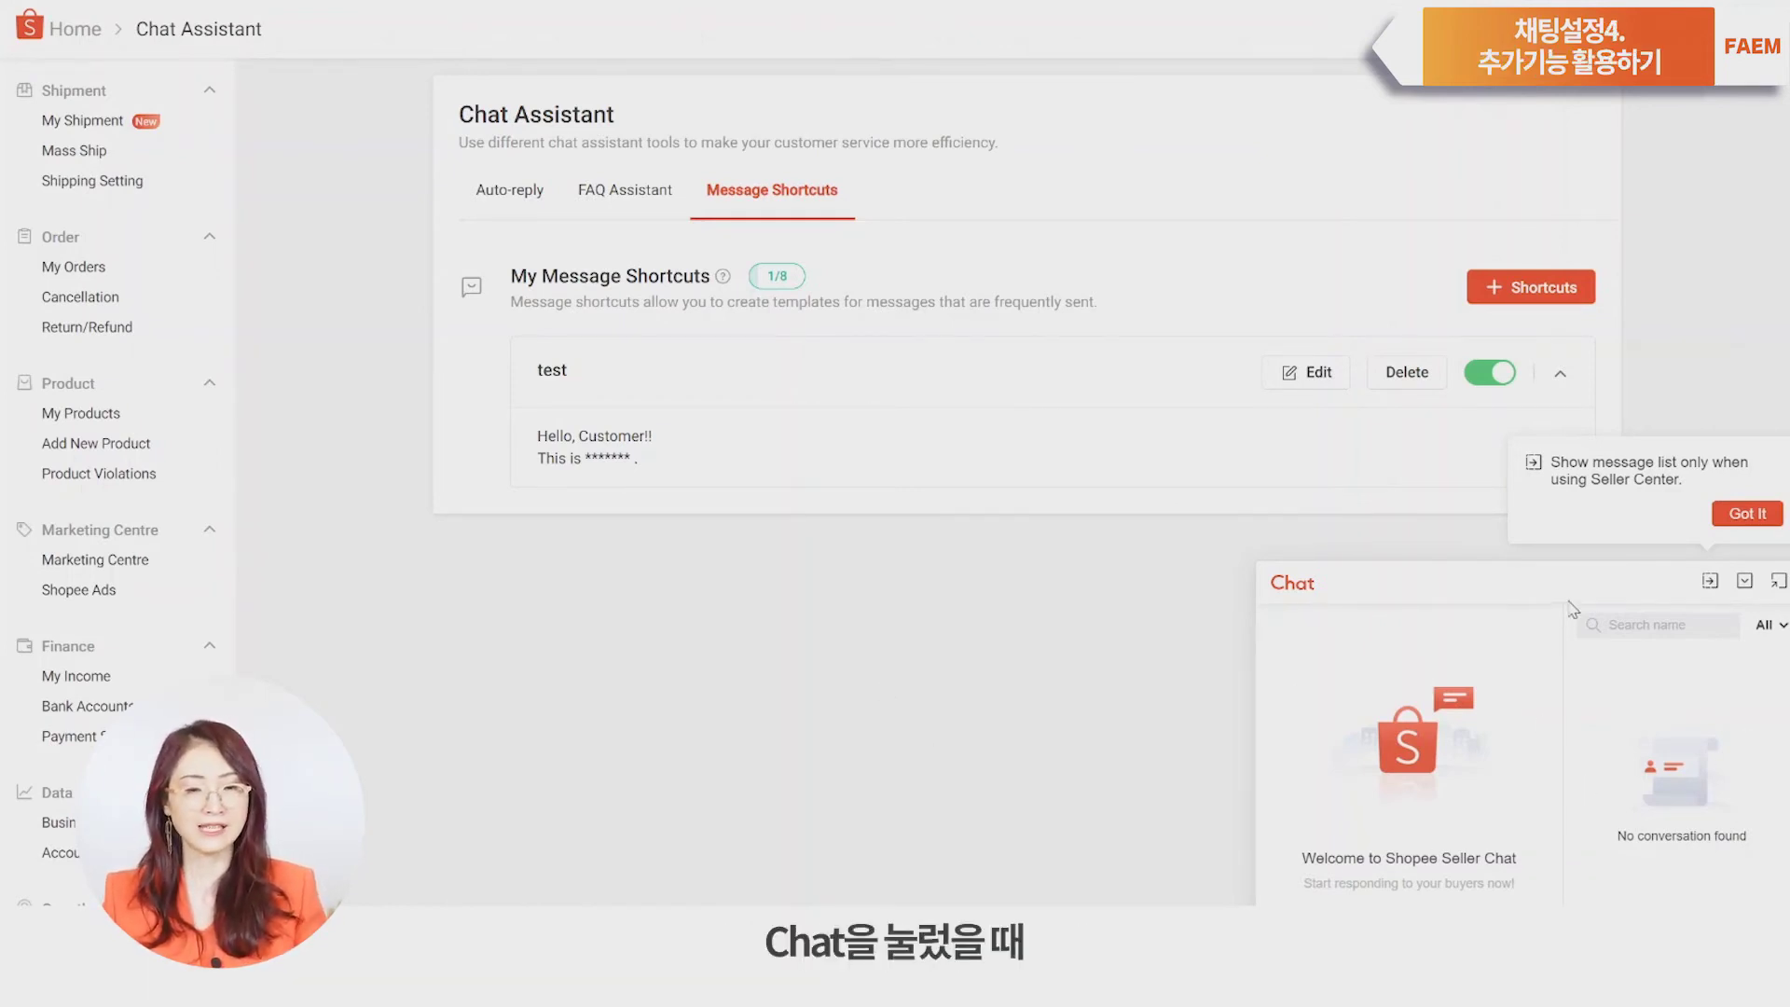
Step: Minimize the chat pop-up in Seller Centre, expand it again and open the full Shopee Chat page
click(1744, 580)
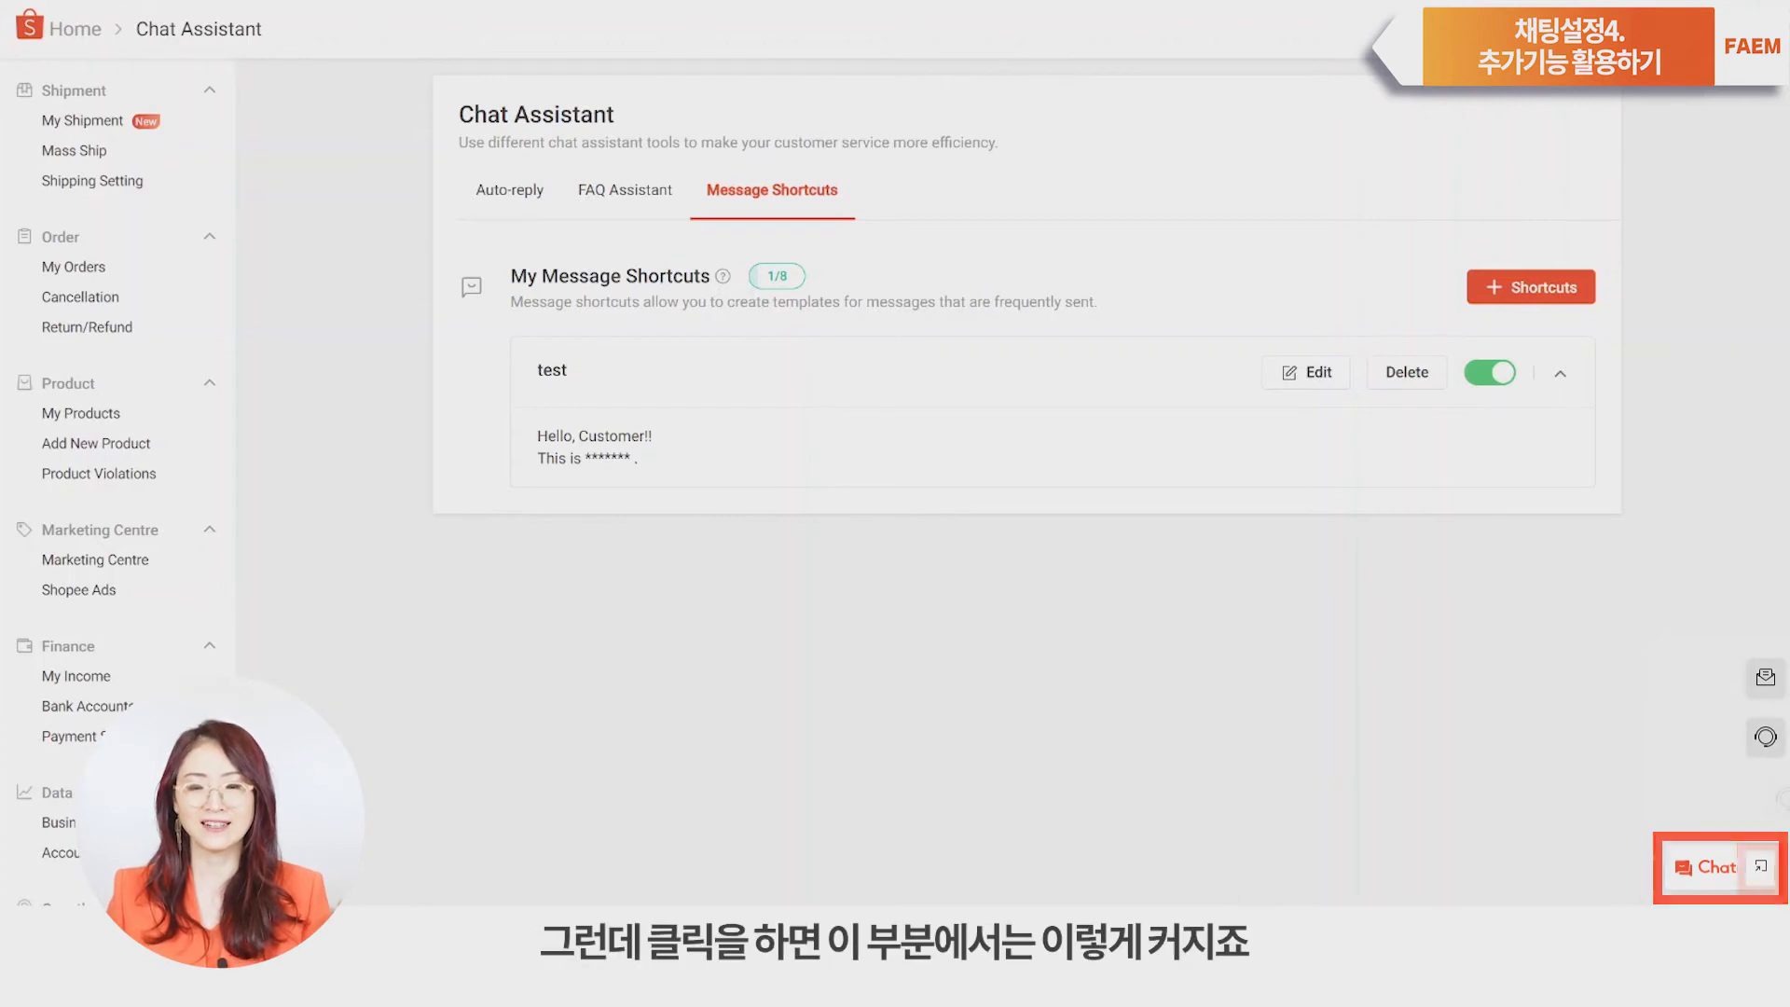
click(1761, 867)
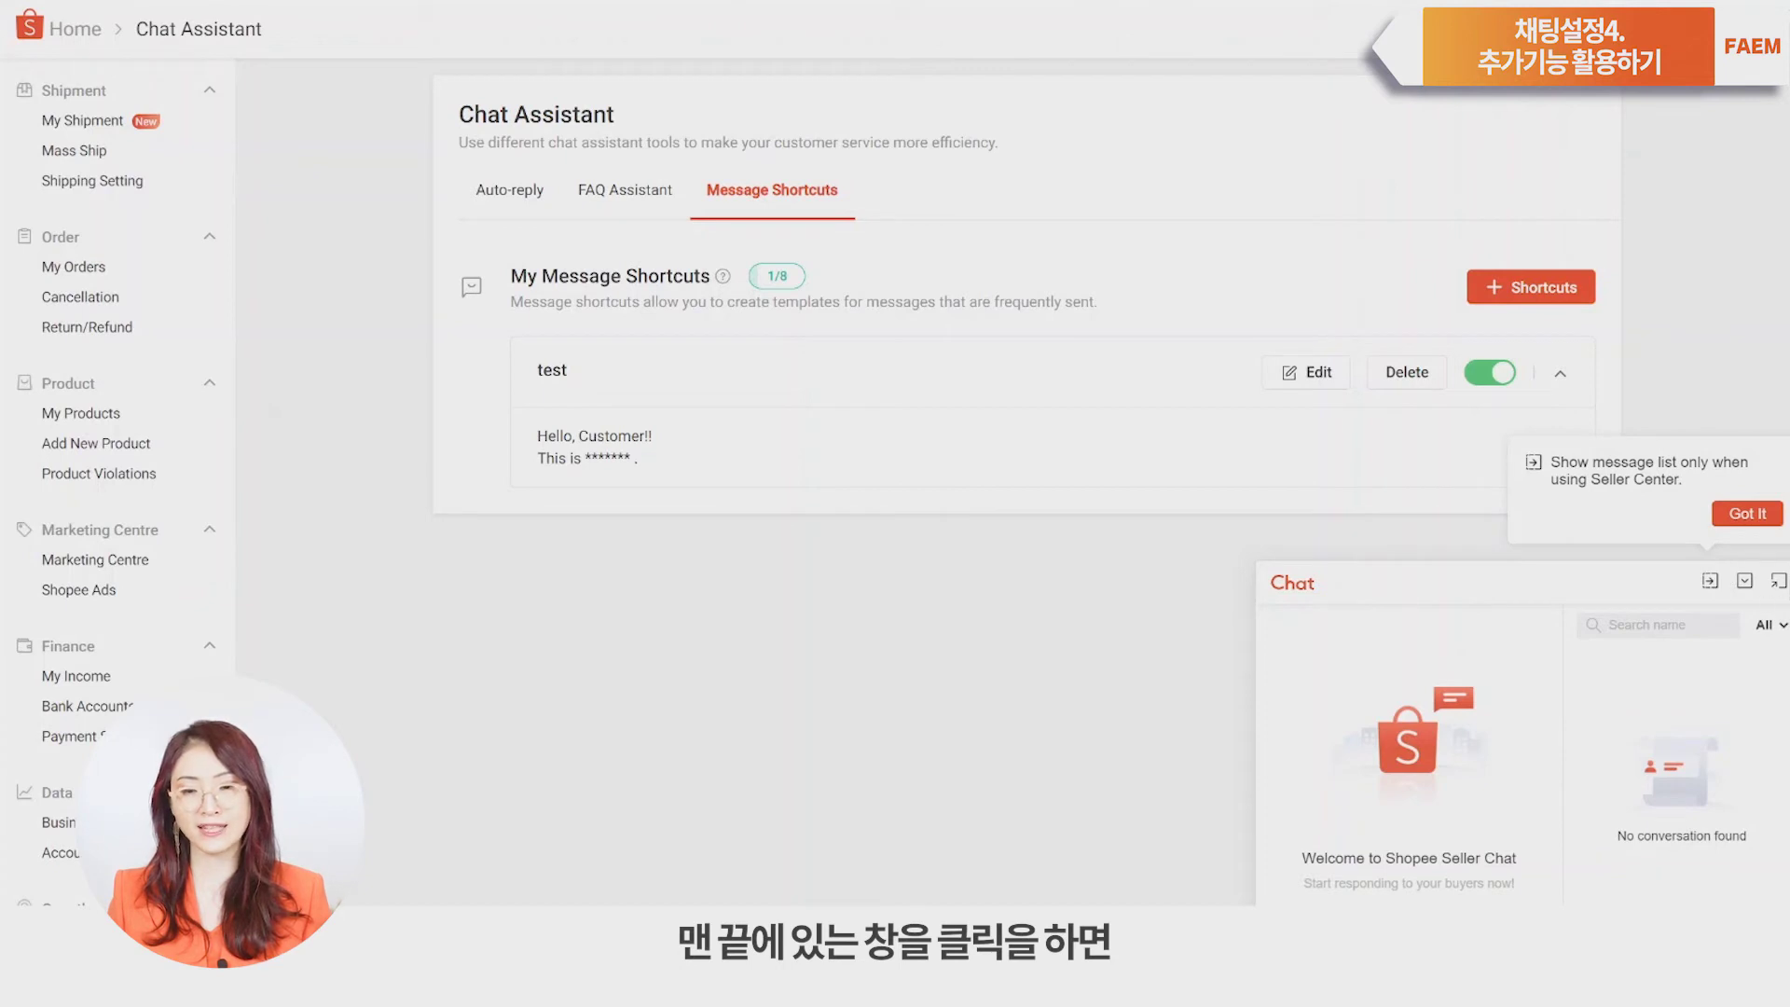
click(1778, 580)
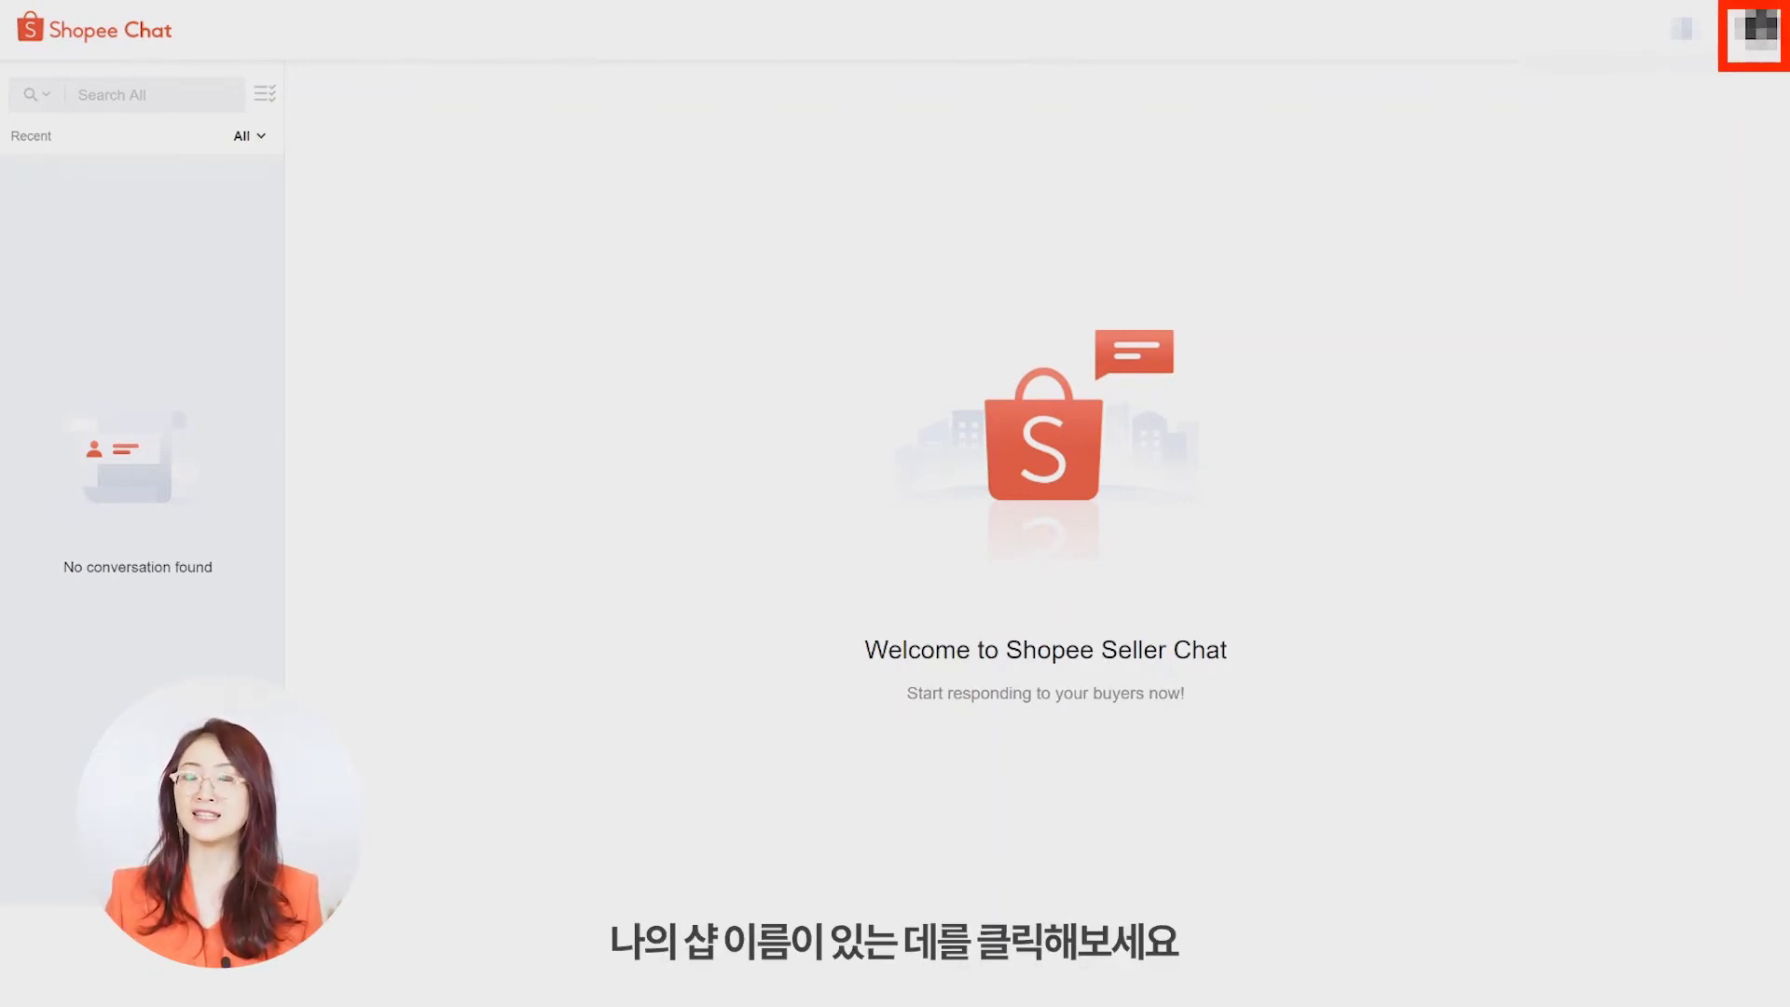
Step: Open the shop's Chat Settings and review the Message Shortcuts, Auto Reply, Timestamp and Notification settings
click(1761, 28)
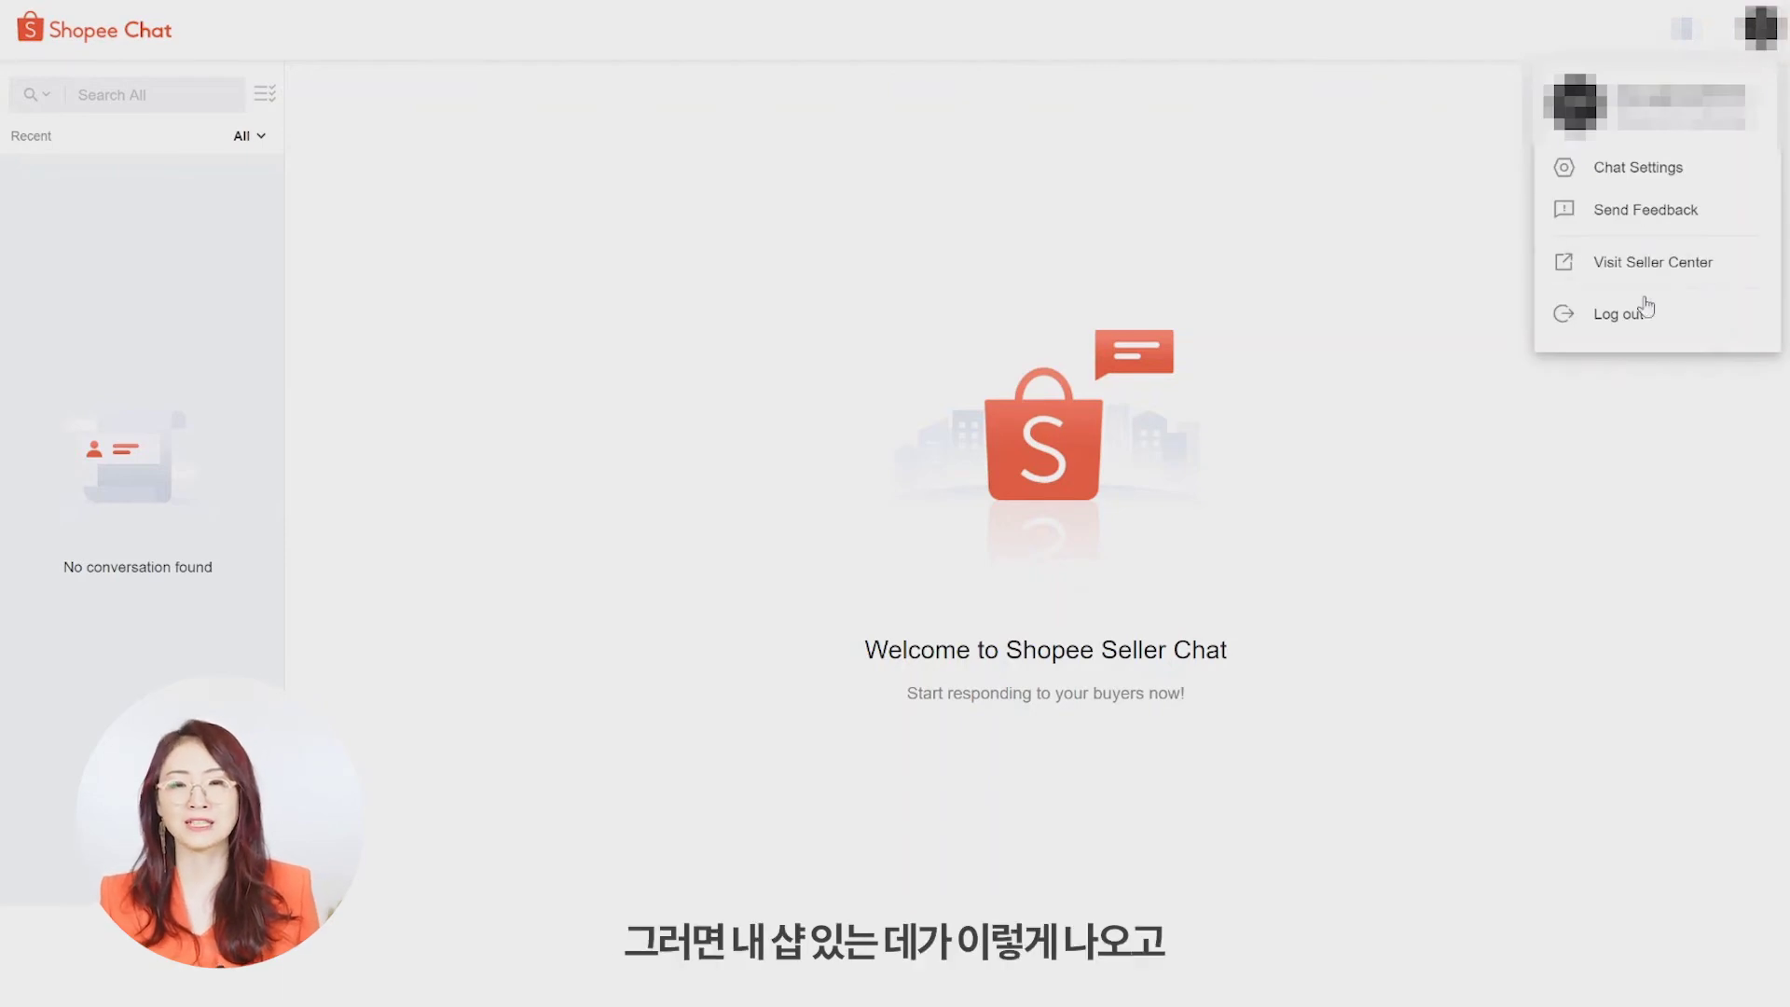
click(1637, 174)
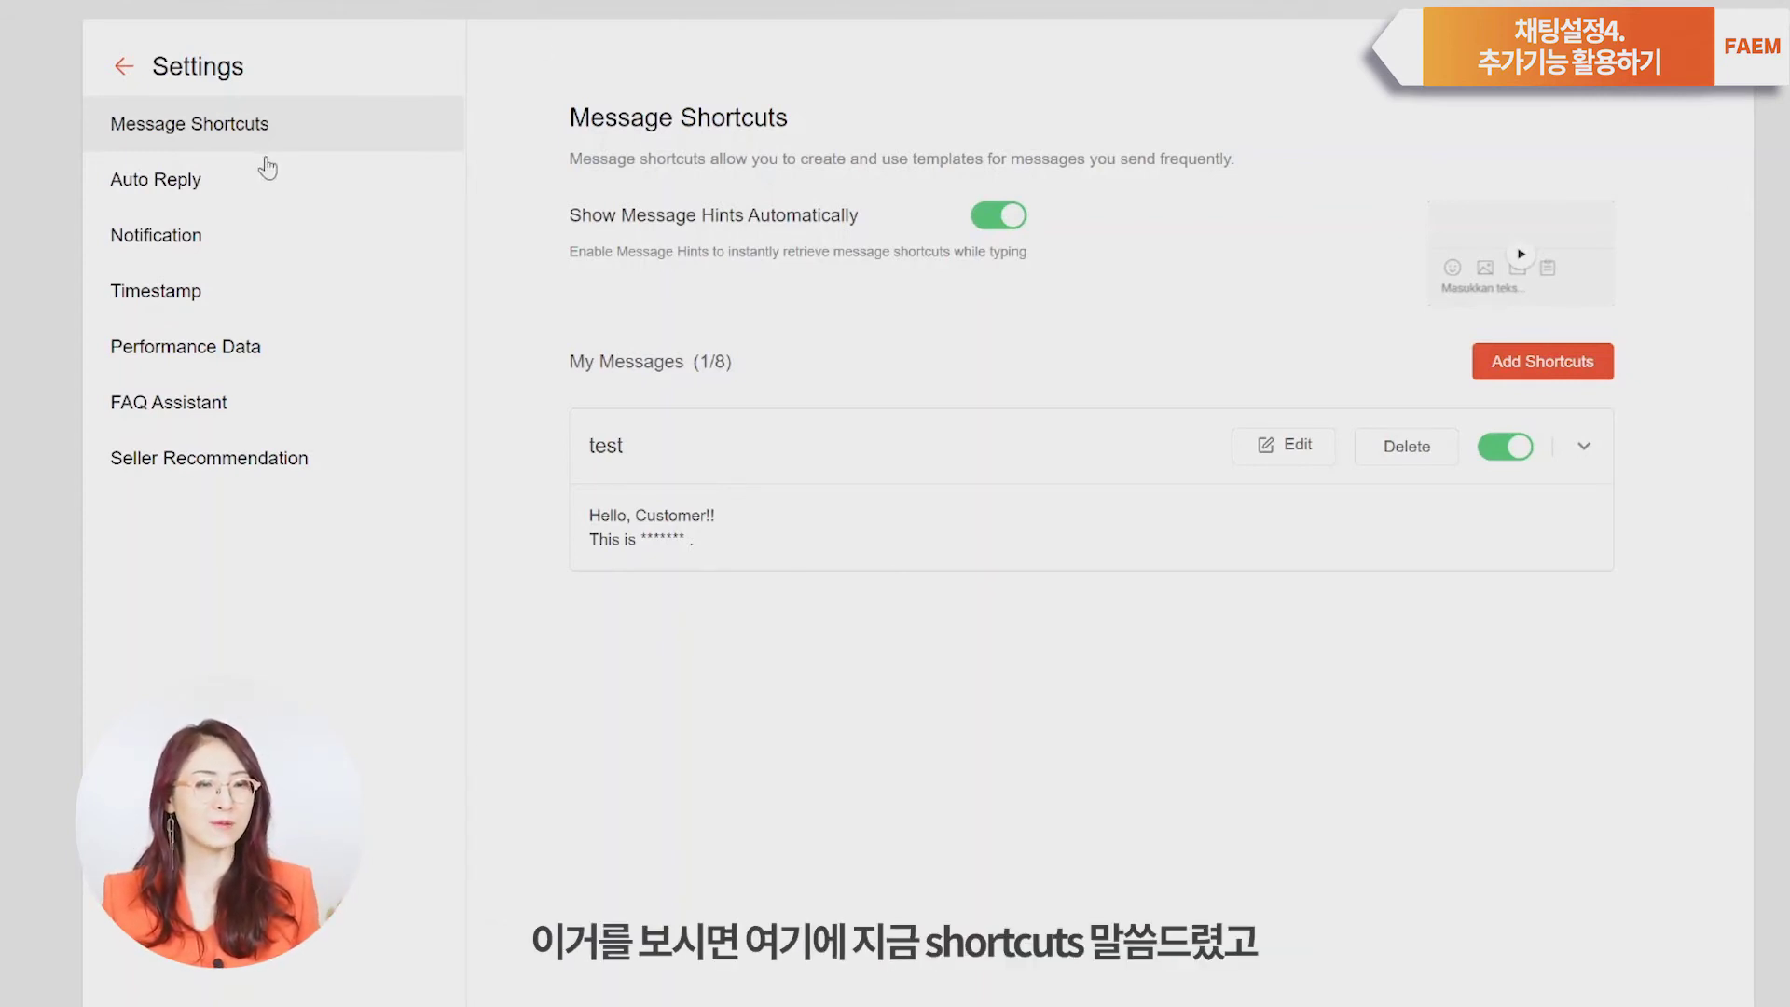
click(168, 192)
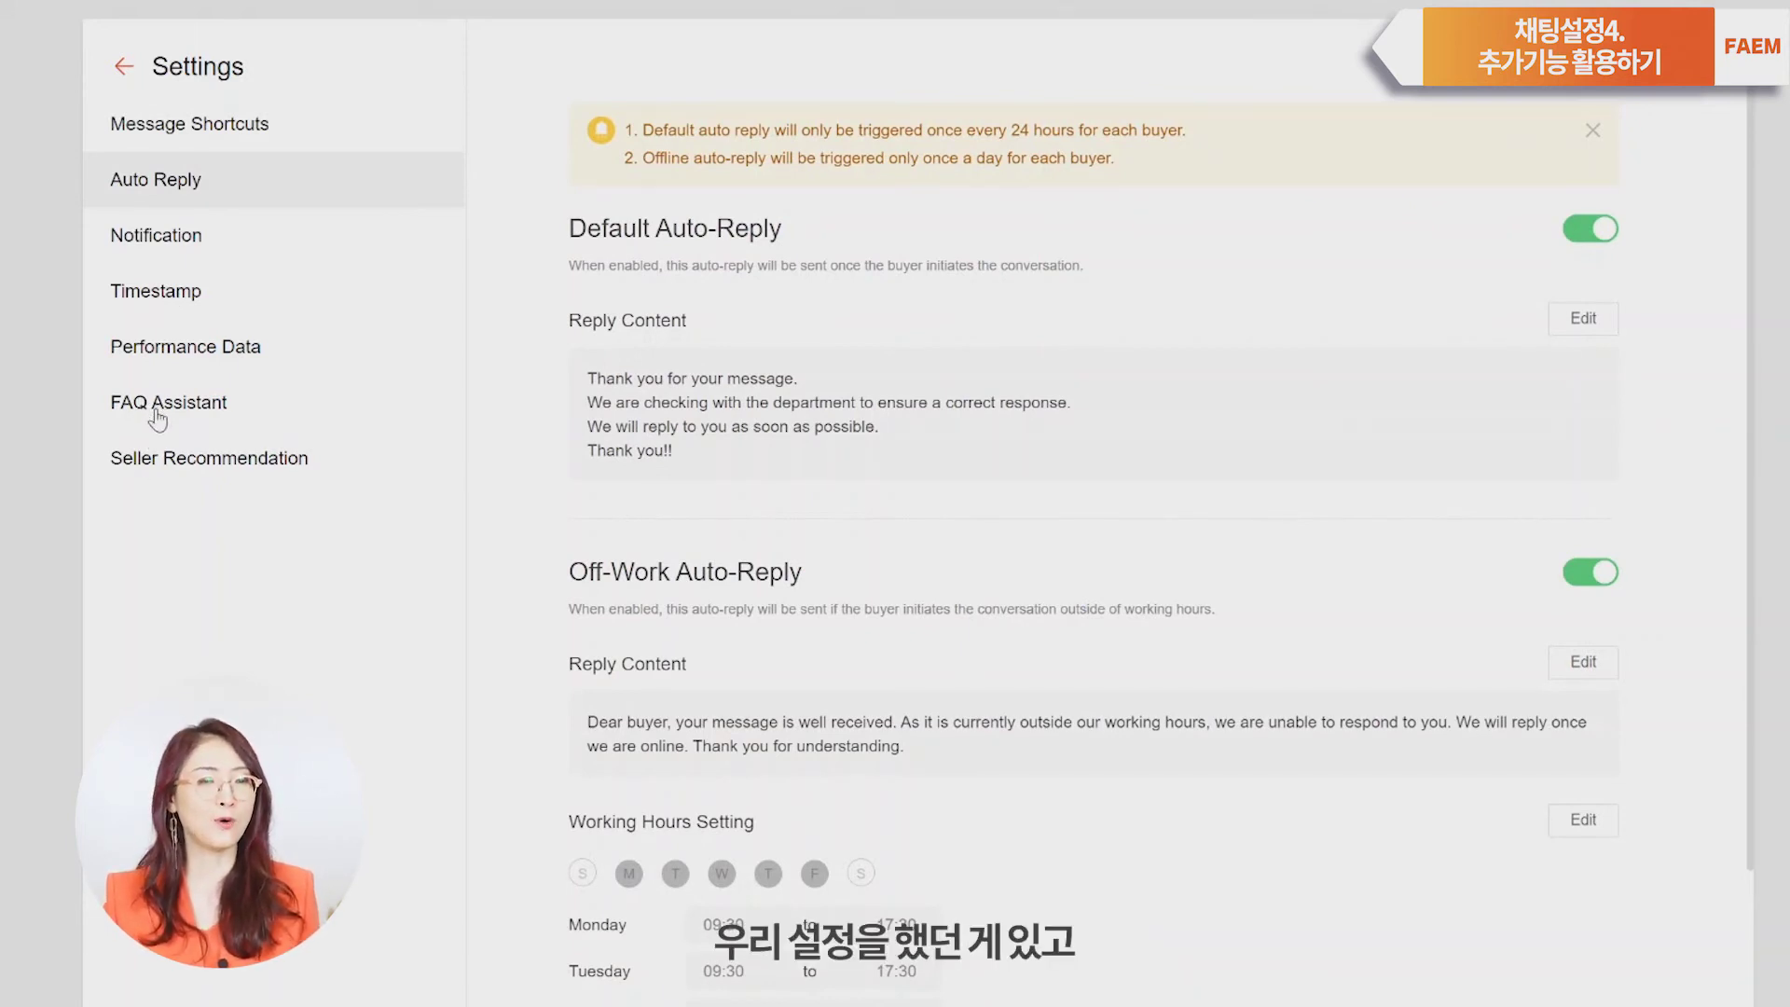
click(156, 293)
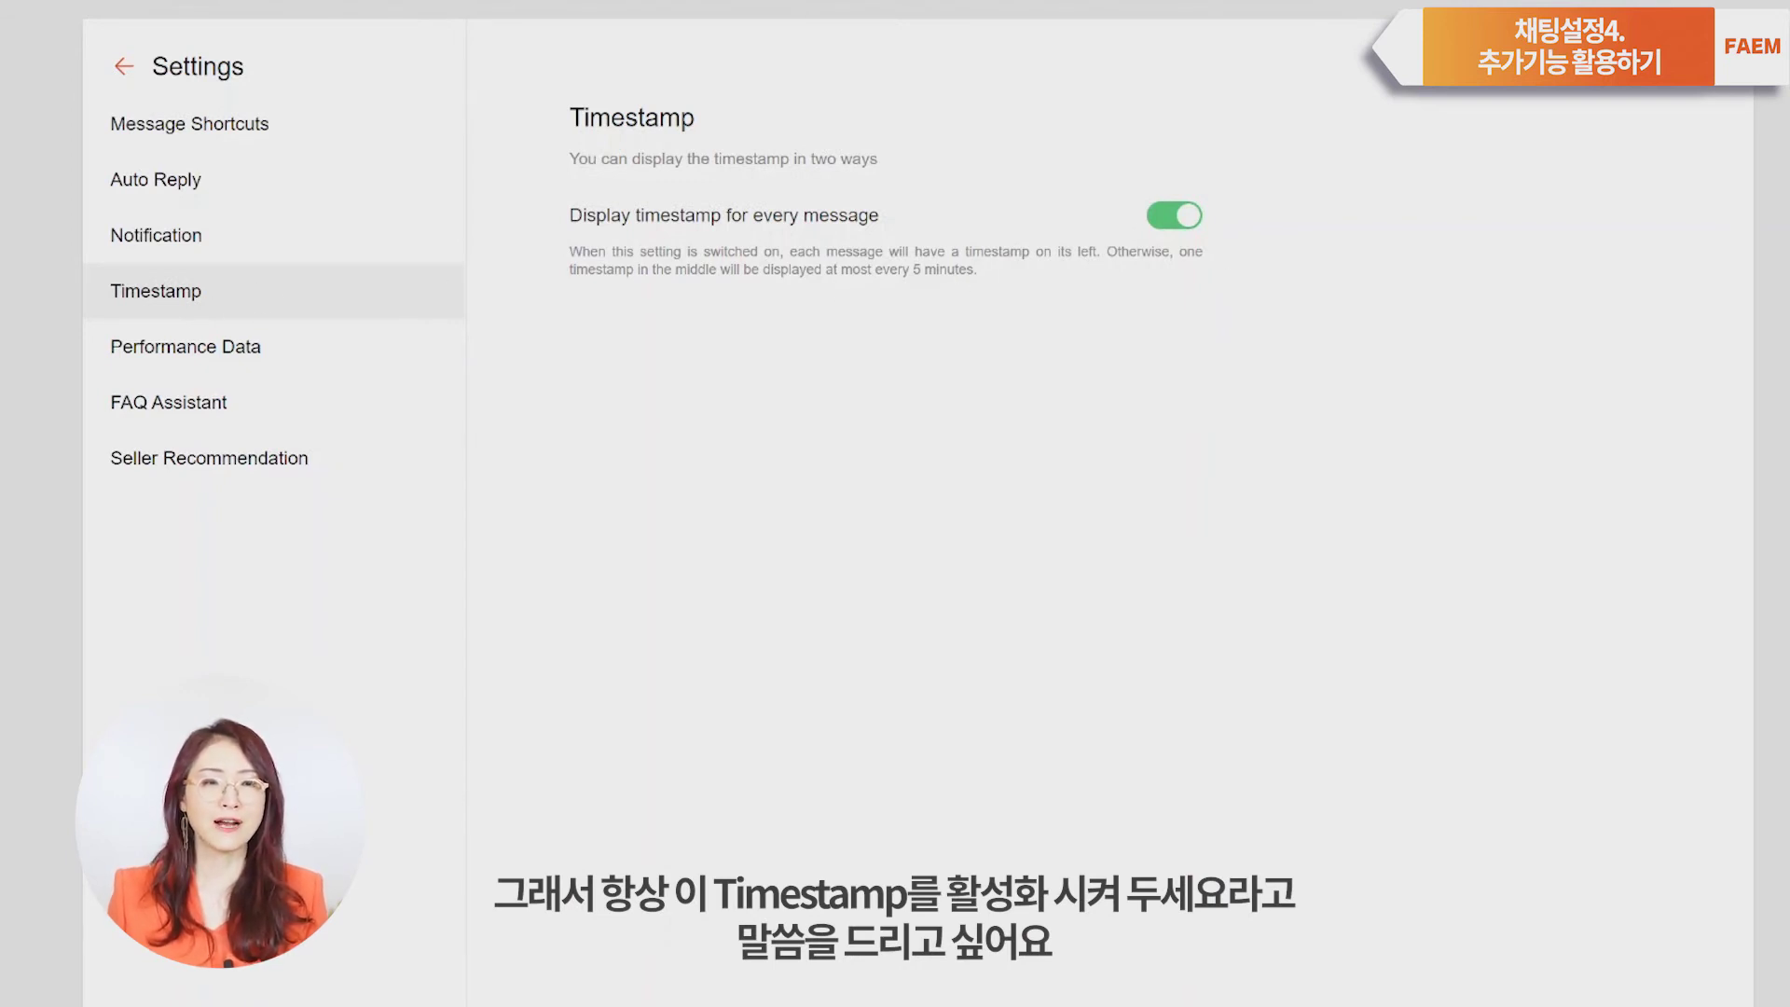
click(170, 248)
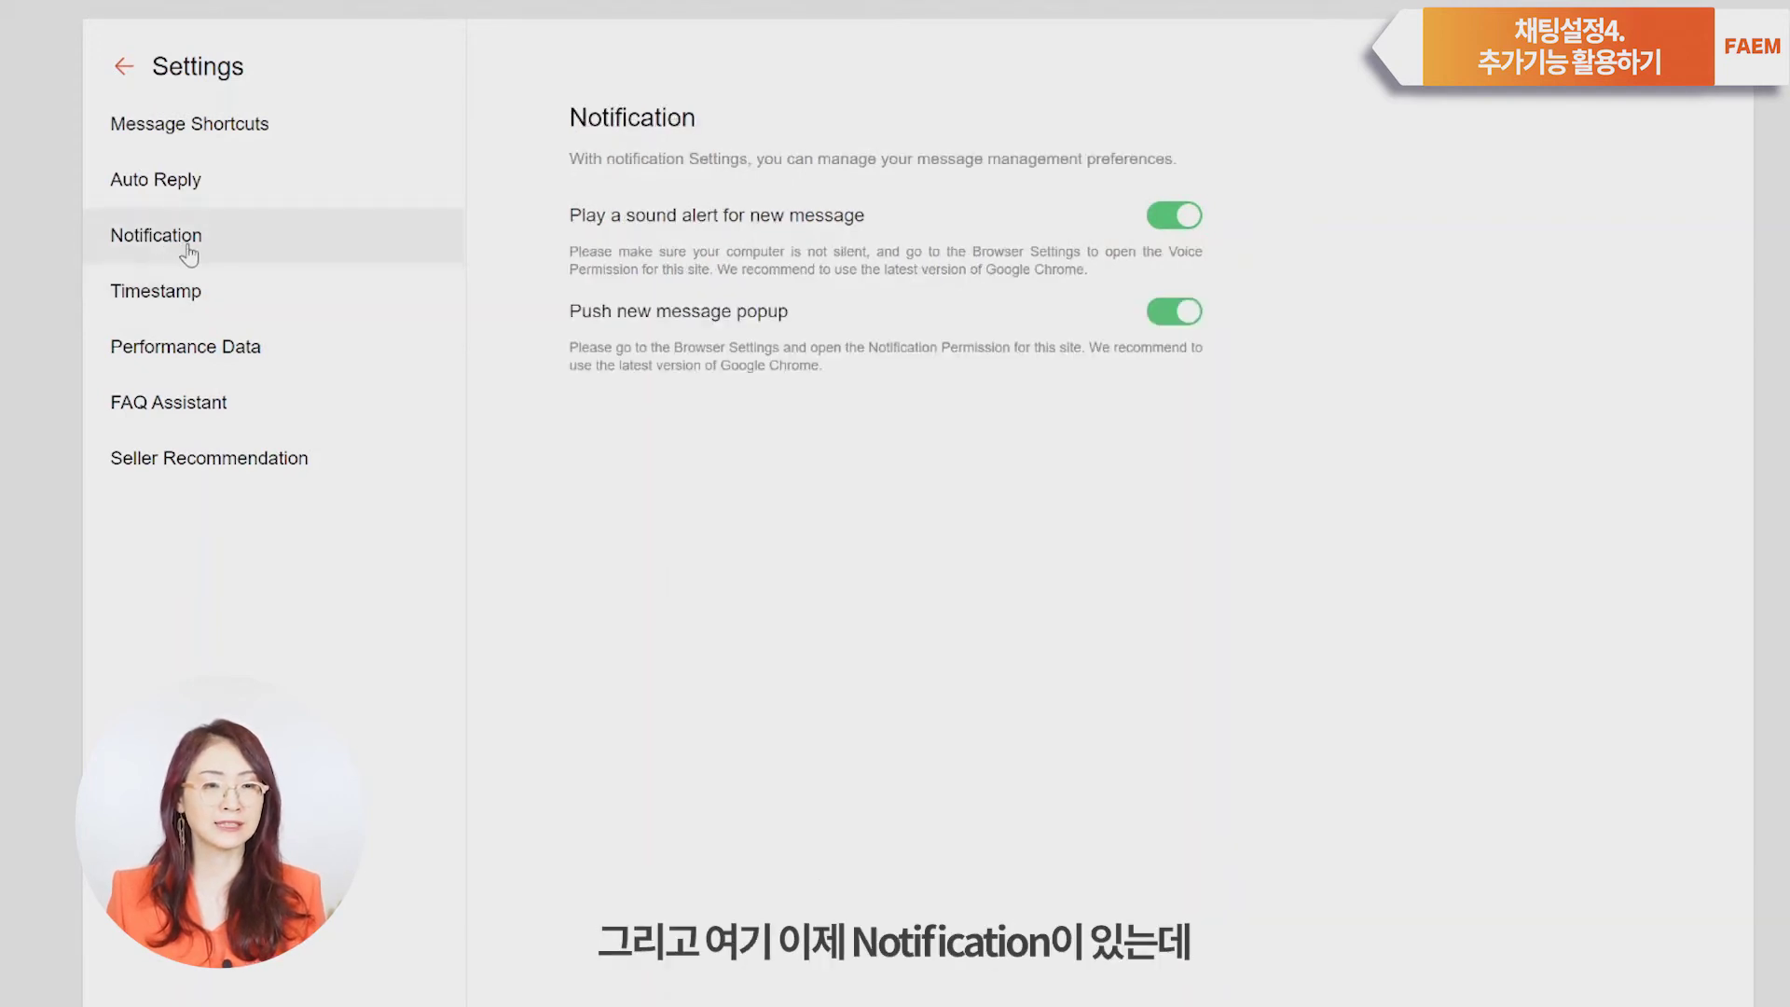